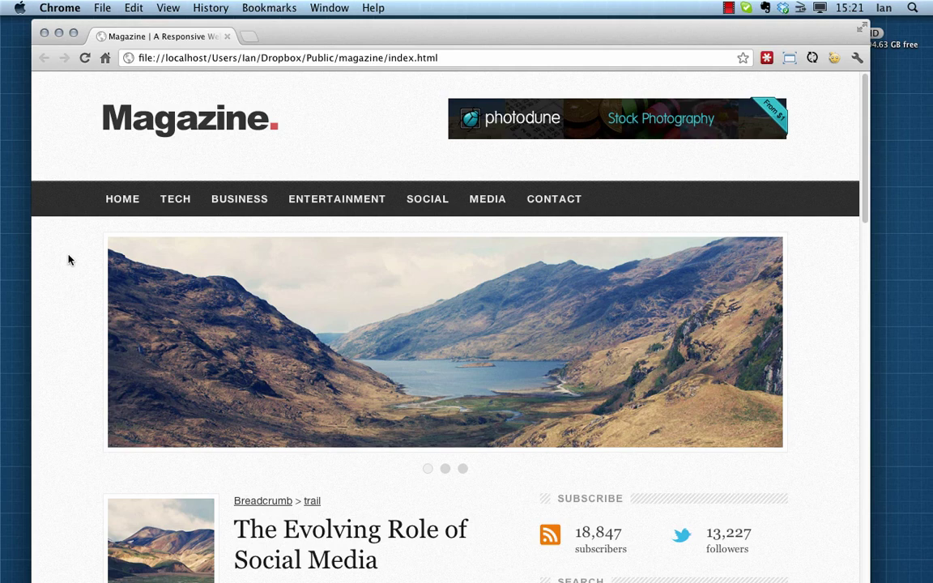
Step: Scroll down through the upper part of the Magazine page and back up
{"action": "scroll", "coordinate": [69, 259], "scroll_direction": "down", "scroll_amount": 5}
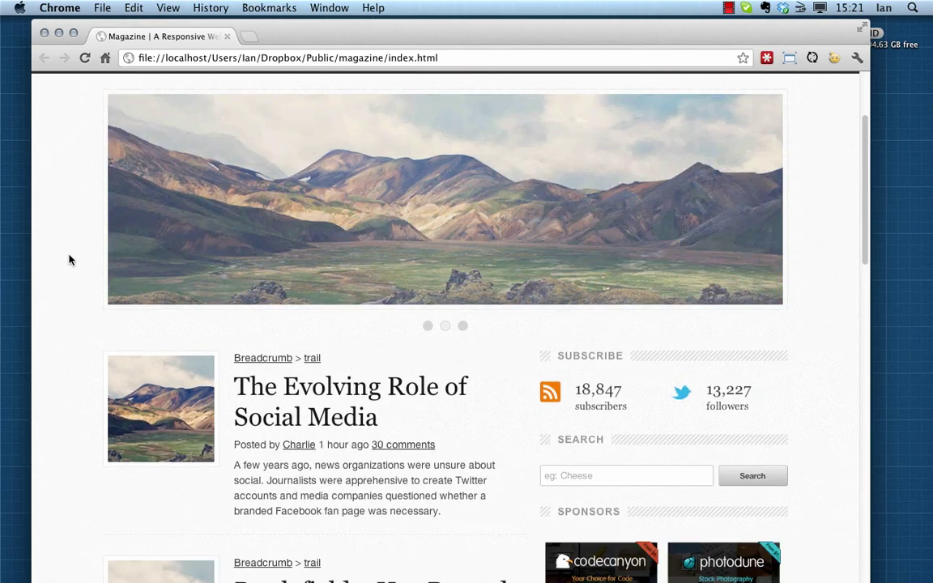
{"action": "scroll", "coordinate": [68, 260], "scroll_direction": "down", "scroll_amount": 10}
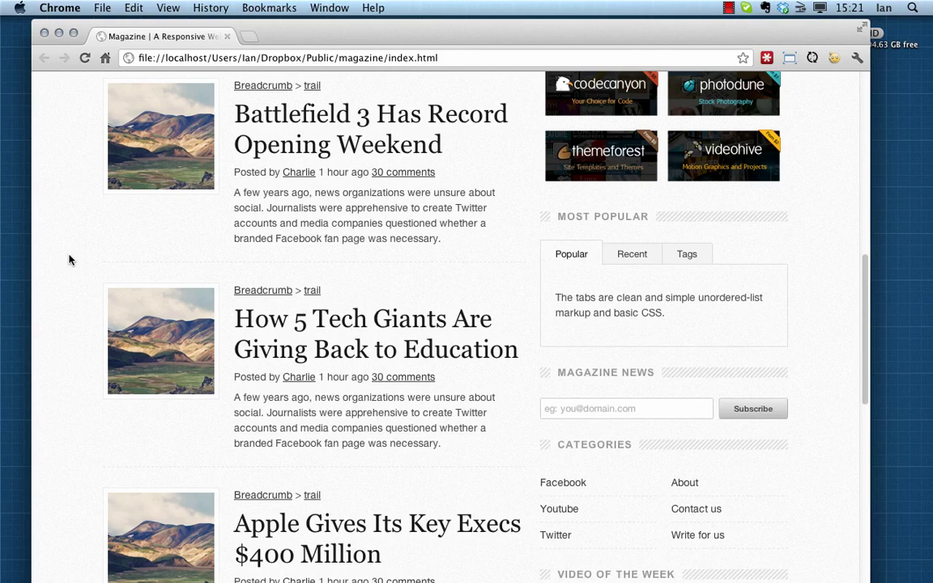
{"action": "scroll", "coordinate": [69, 259], "scroll_direction": "down", "scroll_amount": 12}
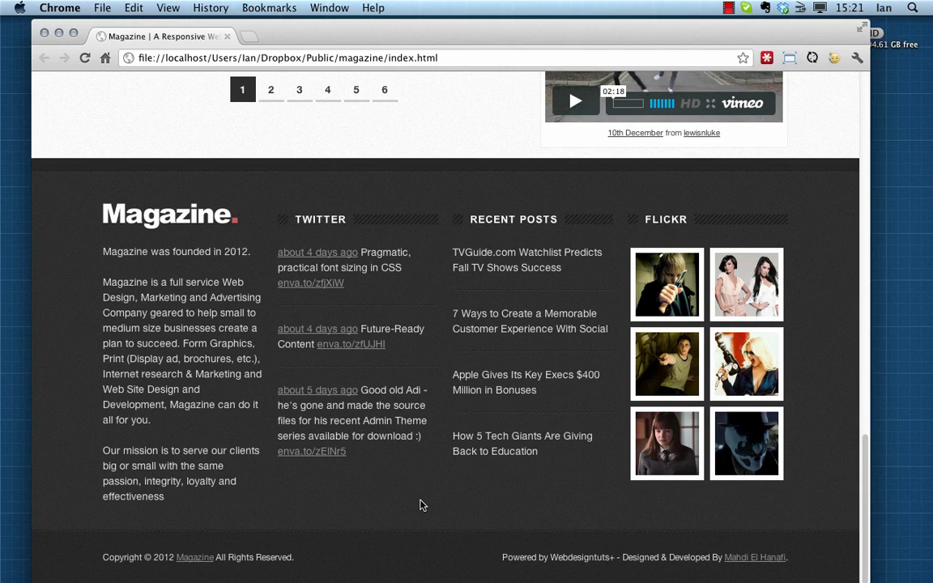
{"action": "scroll", "coordinate": [421, 505], "scroll_direction": "up", "scroll_amount": 6}
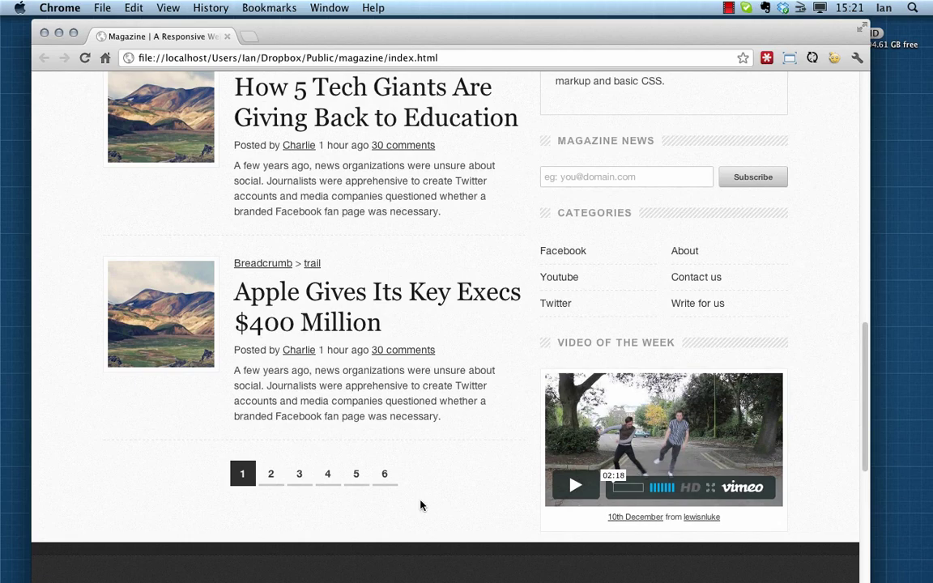
{"action": "scroll", "coordinate": [420, 506], "scroll_direction": "up", "scroll_amount": 10}
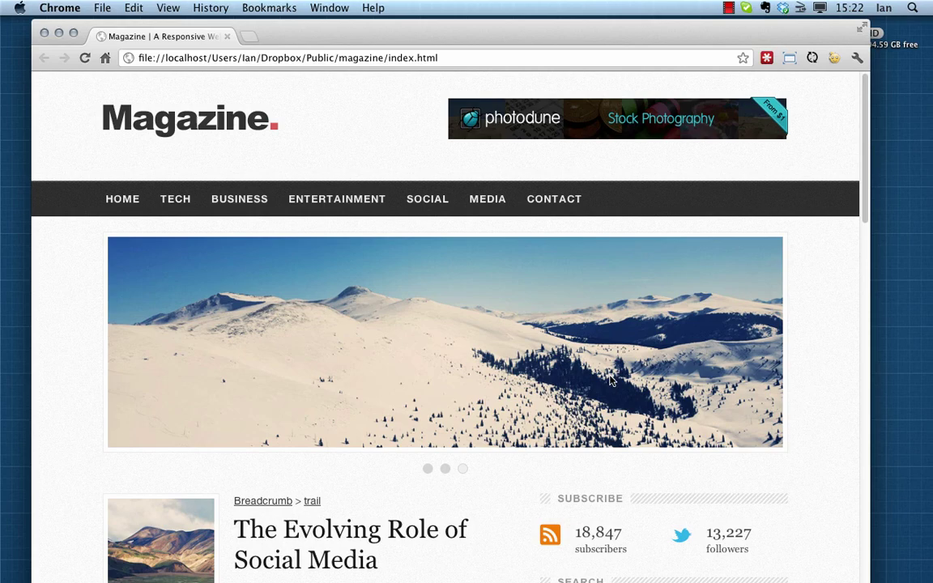
Step: Show the Recent entries in the Most Popular box, then scroll down to the dark footer
{"action": "scroll", "coordinate": [608, 374], "scroll_direction": "down", "scroll_amount": 4}
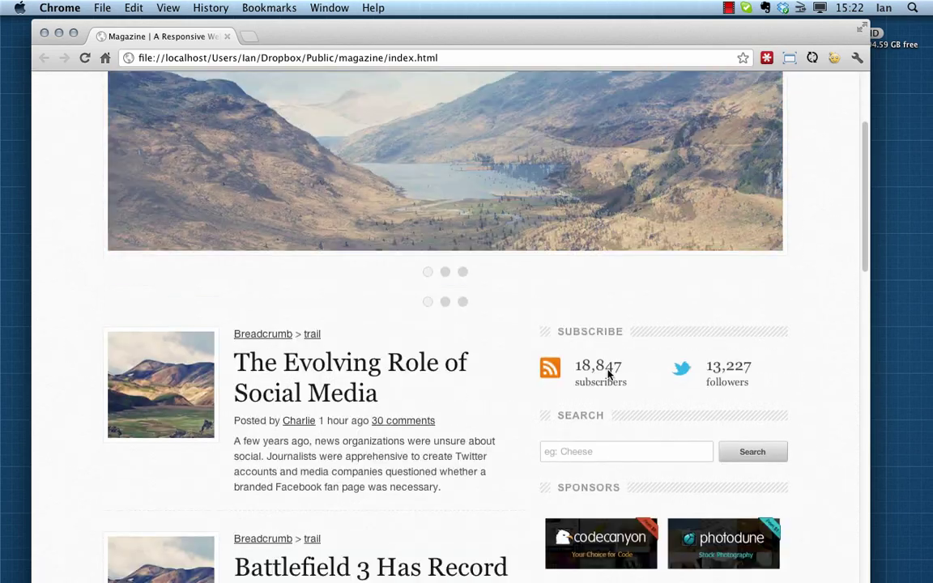
{"action": "scroll", "coordinate": [770, 362], "scroll_direction": "down", "scroll_amount": 10}
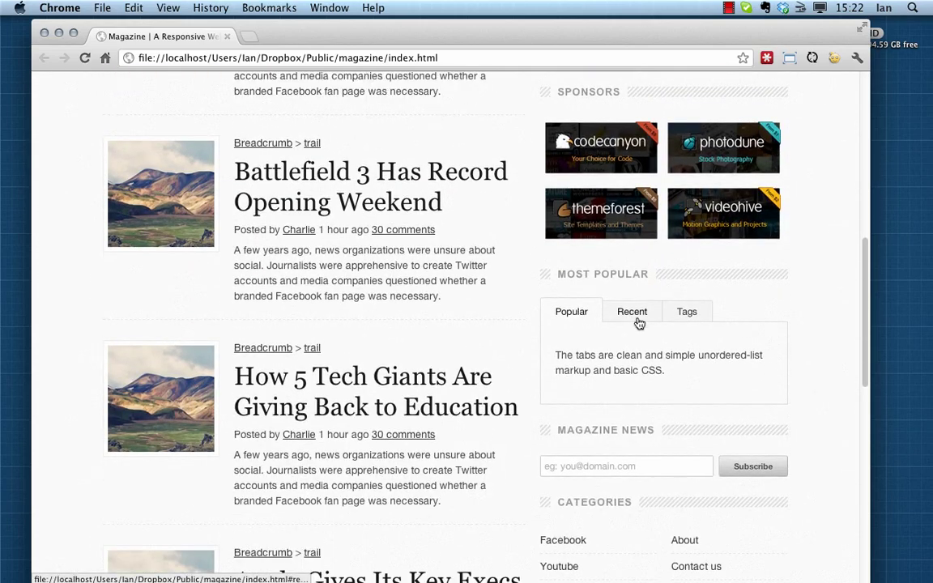
{"action": "left_click", "coordinate": [639, 323]}
{"action": "scroll", "coordinate": [791, 356], "scroll_direction": "down", "scroll_amount": 11}
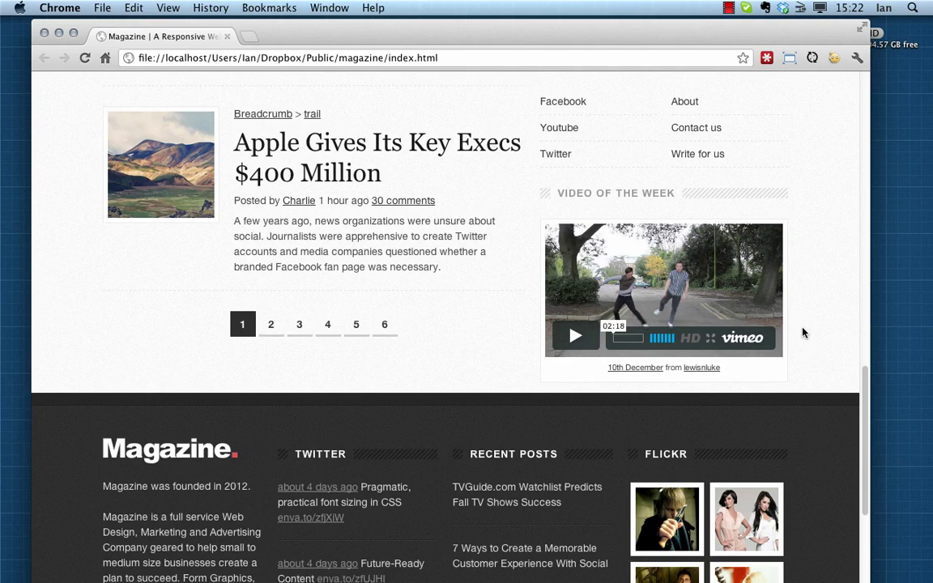
{"action": "scroll", "coordinate": [803, 332], "scroll_direction": "down", "scroll_amount": 4}
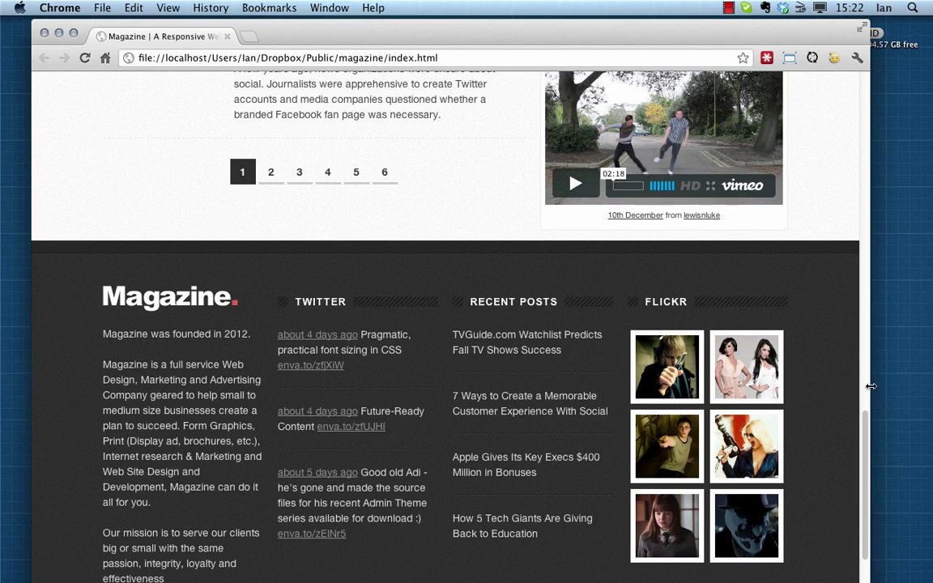
Step: Narrow the Chrome window to a tablet width and scroll the reflowed Magazine page
{"action": "left_click_drag", "start_coordinate": [475, 34], "coordinate": [464, 31]}
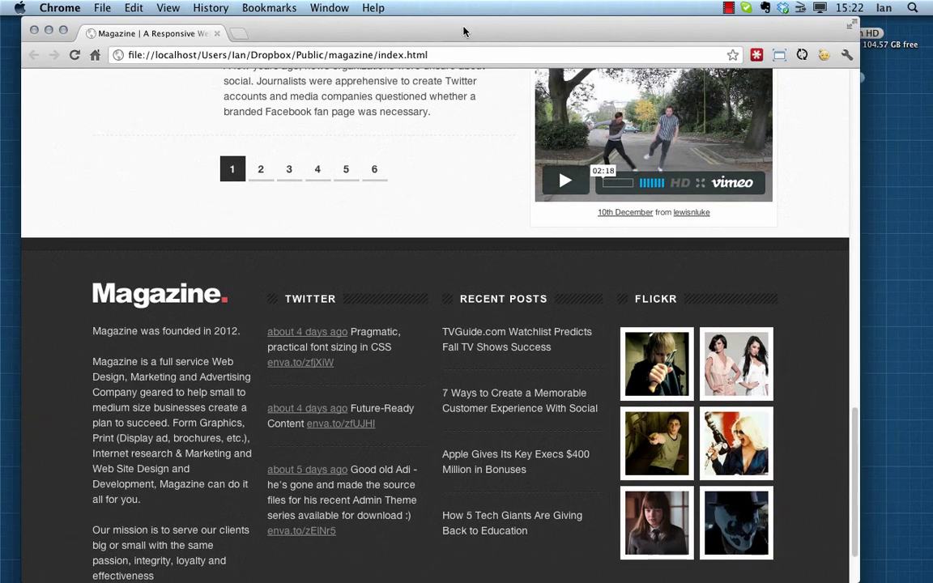
{"action": "left_click_drag", "start_coordinate": [855, 411], "coordinate": [642, 396]}
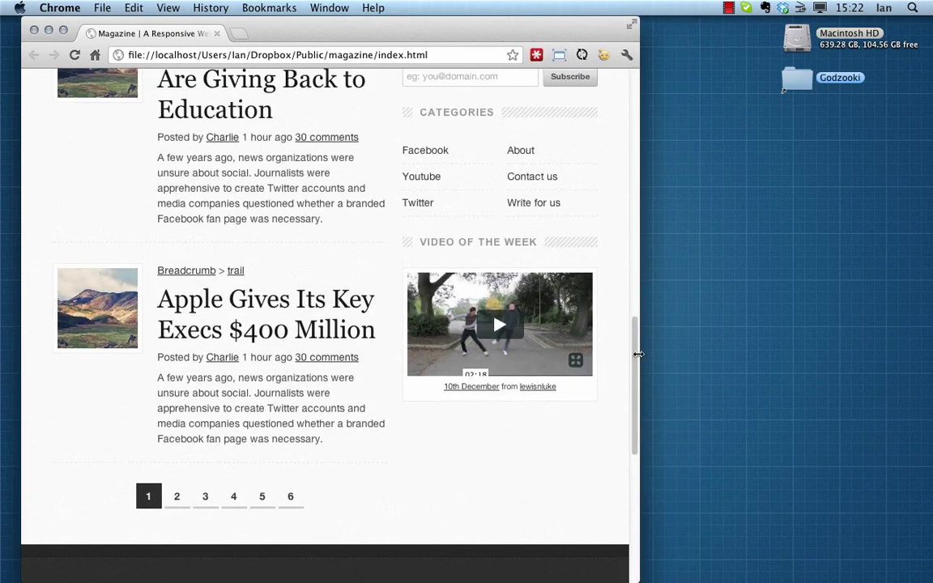
{"action": "scroll", "coordinate": [589, 371], "scroll_direction": "down", "scroll_amount": 2}
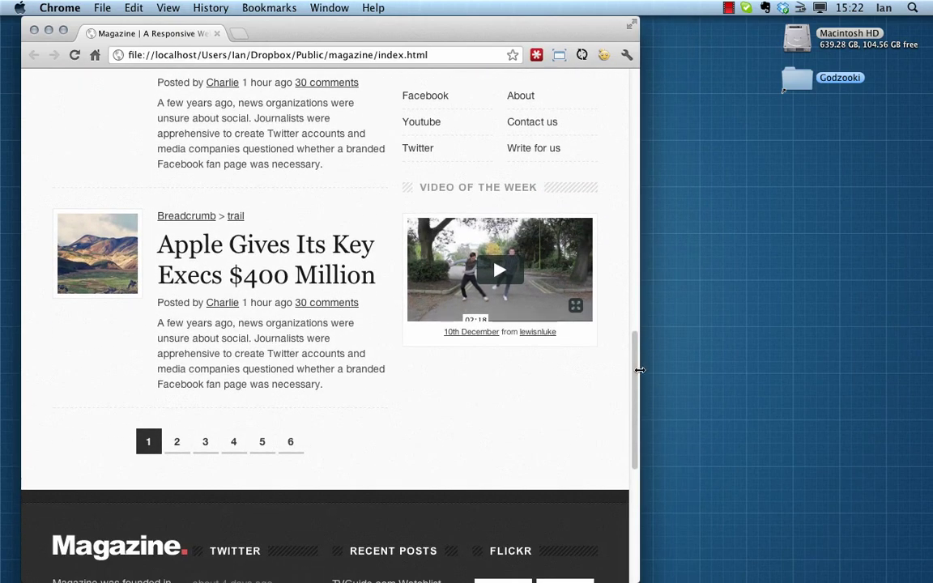
{"action": "left_click_drag", "start_coordinate": [640, 370], "coordinate": [538, 372]}
{"action": "scroll", "coordinate": [427, 313], "scroll_direction": "down", "scroll_amount": 10}
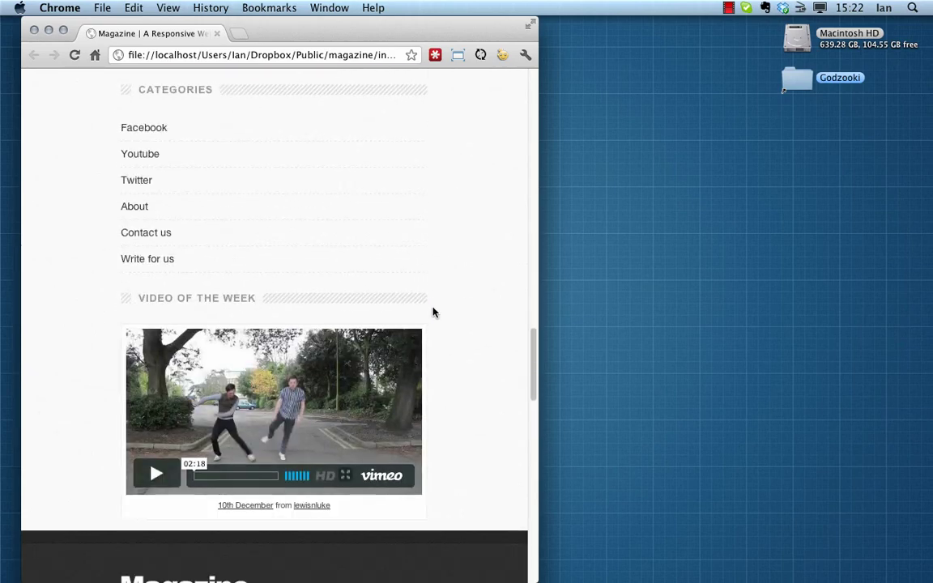
{"action": "scroll", "coordinate": [468, 315], "scroll_direction": "down", "scroll_amount": 6}
{"action": "scroll", "coordinate": [468, 316], "scroll_direction": "up", "scroll_amount": 14}
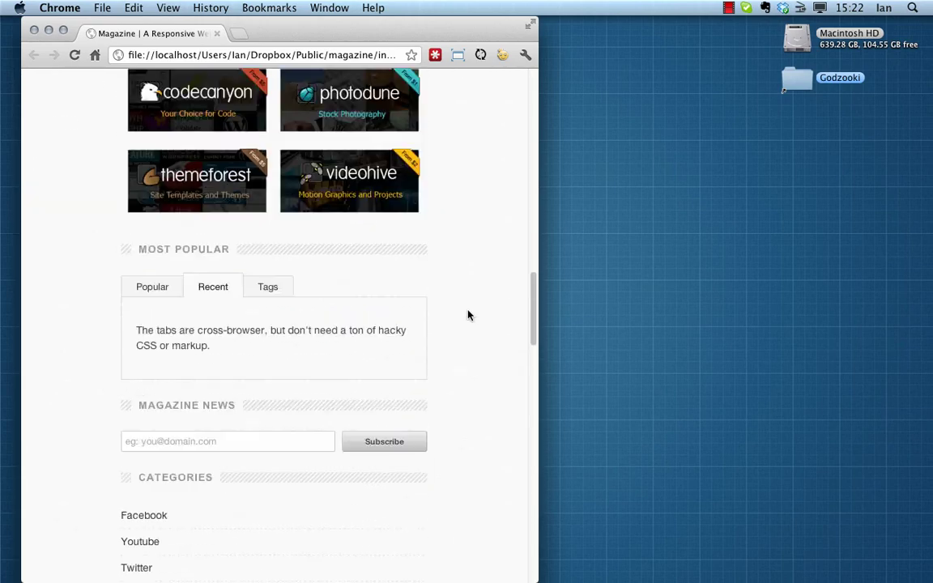
{"action": "scroll", "coordinate": [468, 315], "scroll_direction": "up", "scroll_amount": 15}
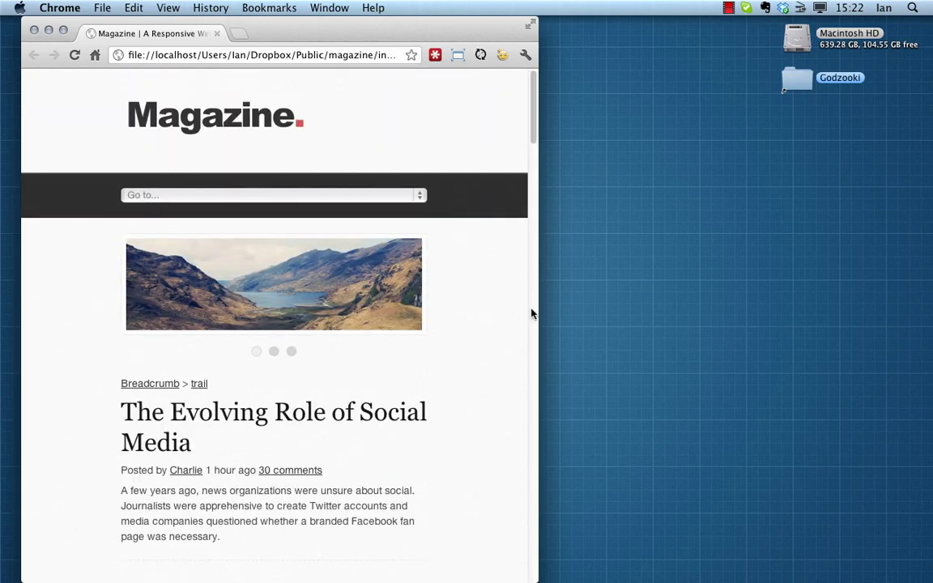
Step: Shrink the window to phone width, try the Go to… menu, and scroll the mobile layout
{"action": "left_click_drag", "start_coordinate": [534, 313], "coordinate": [356, 314]}
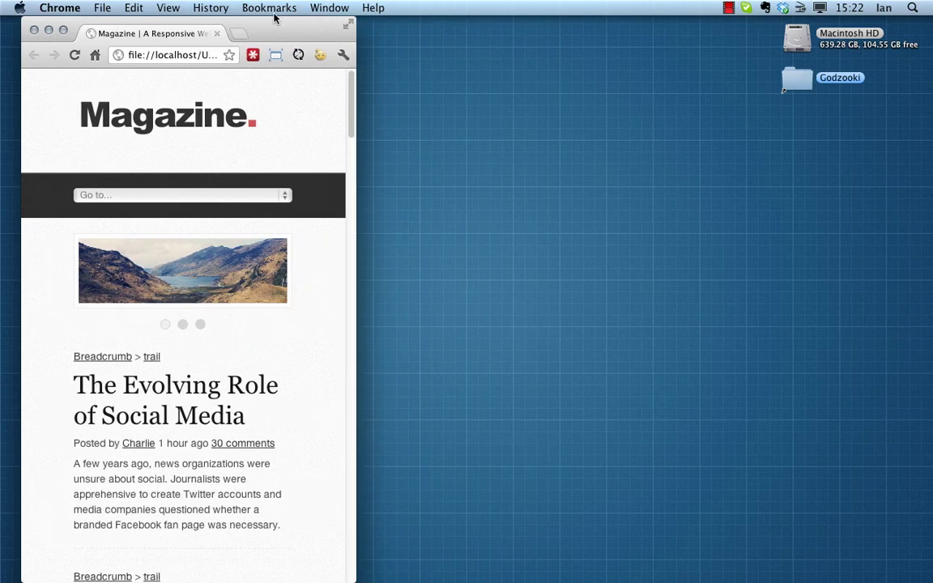
{"action": "left_click_drag", "start_coordinate": [270, 33], "coordinate": [411, 27]}
{"action": "left_click", "coordinate": [407, 197]}
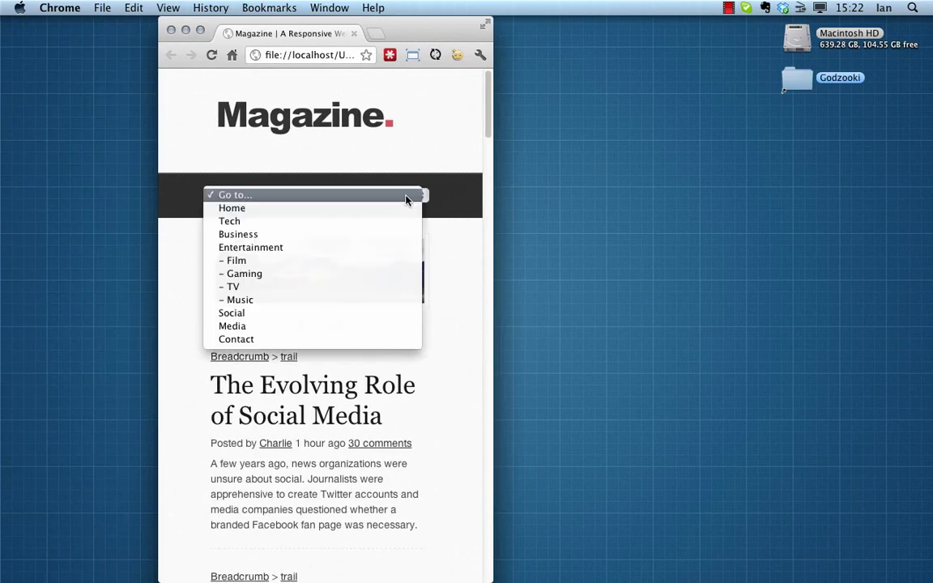
{"action": "left_click", "coordinate": [464, 267]}
{"action": "scroll", "coordinate": [465, 261], "scroll_direction": "down", "scroll_amount": 10}
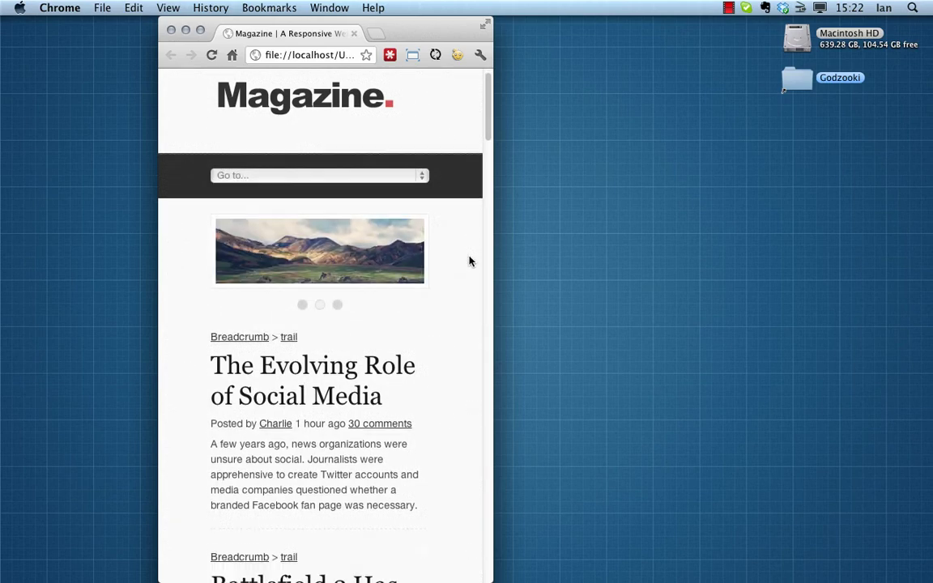
{"action": "scroll", "coordinate": [466, 254], "scroll_direction": "down", "scroll_amount": 20}
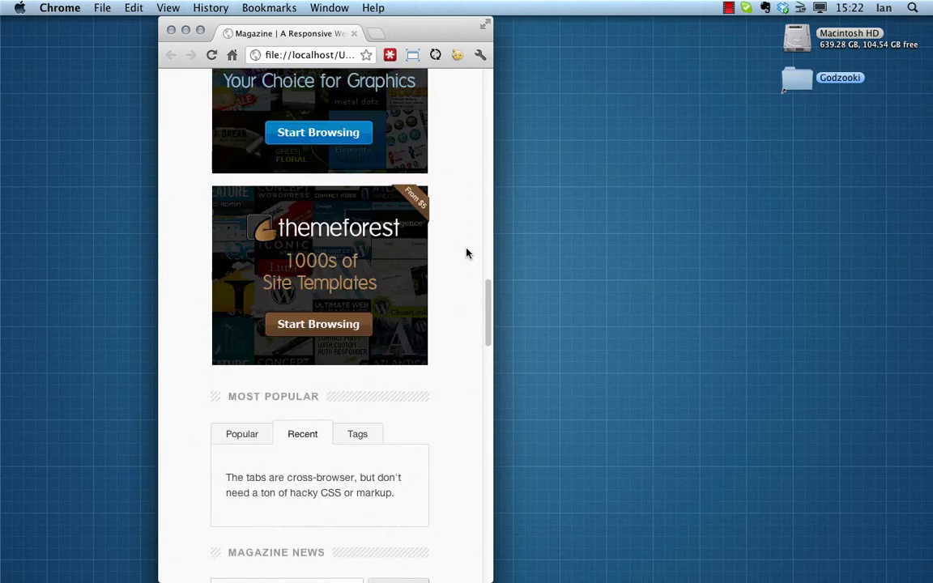
{"action": "scroll", "coordinate": [467, 252], "scroll_direction": "down", "scroll_amount": 5}
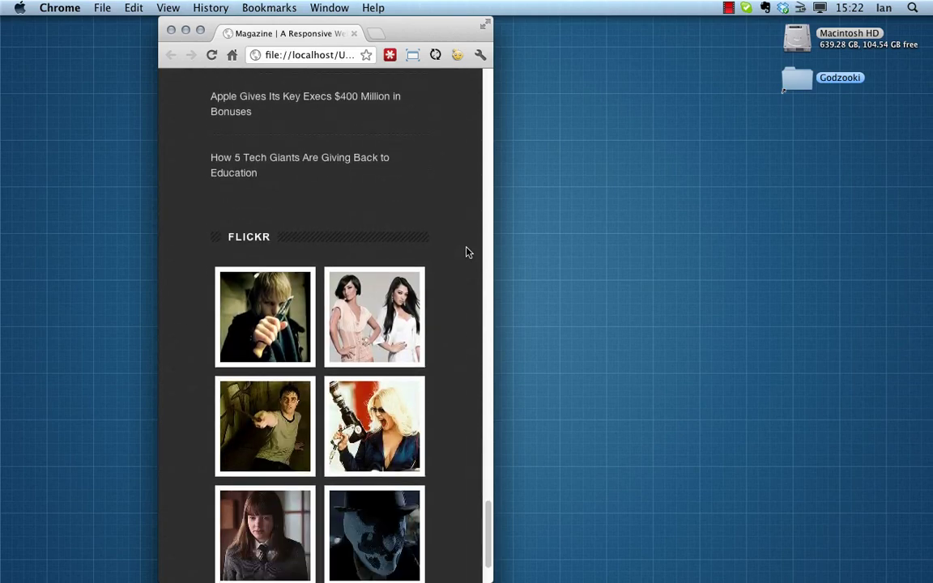
{"action": "scroll", "coordinate": [467, 252], "scroll_direction": "up", "scroll_amount": 15}
{"action": "scroll", "coordinate": [466, 252], "scroll_direction": "up", "scroll_amount": 20}
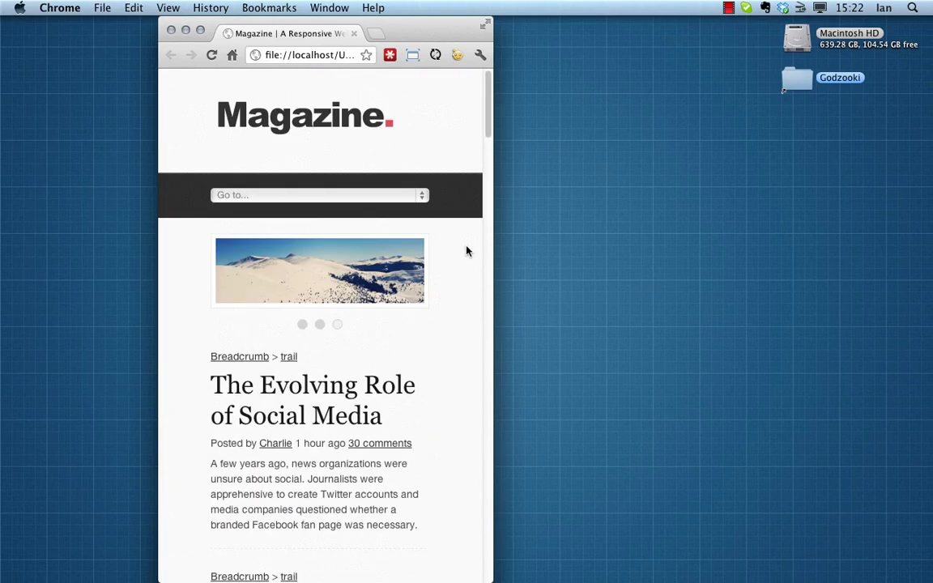
Step: Widen the browser window back to the desktop layout and reposition it
{"action": "left_click_drag", "start_coordinate": [406, 24], "coordinate": [356, 24]}
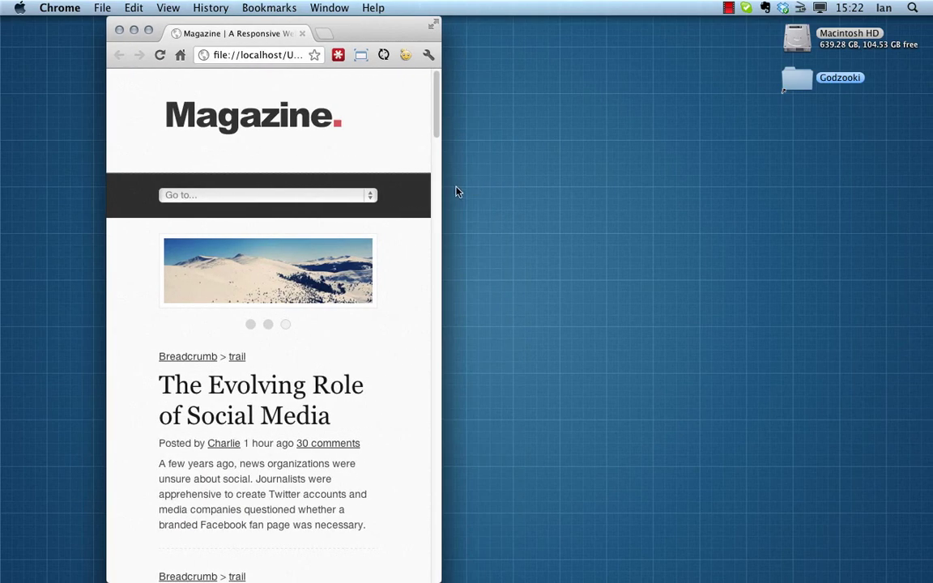
{"action": "left_click_drag", "start_coordinate": [439, 191], "coordinate": [842, 192]}
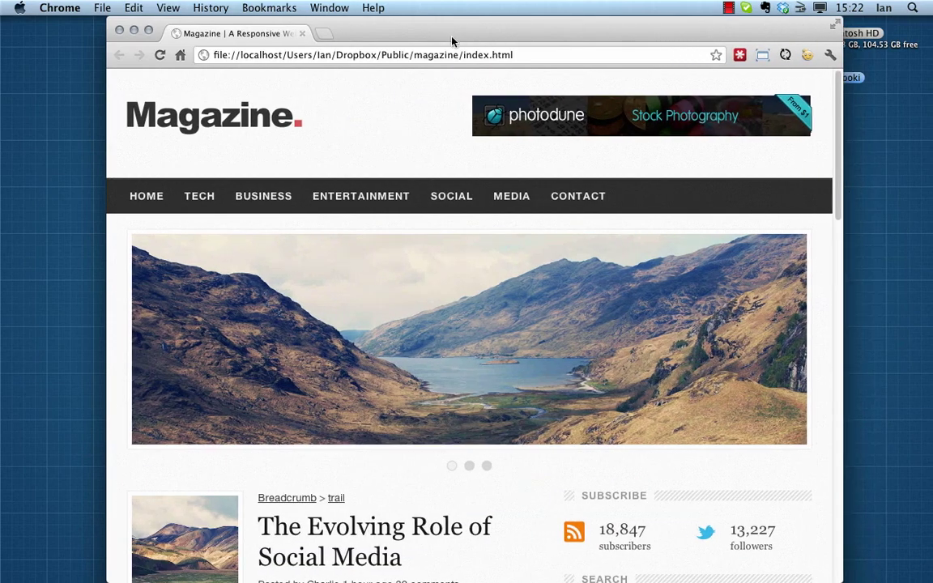
{"action": "left_click_drag", "start_coordinate": [452, 41], "coordinate": [392, 36]}
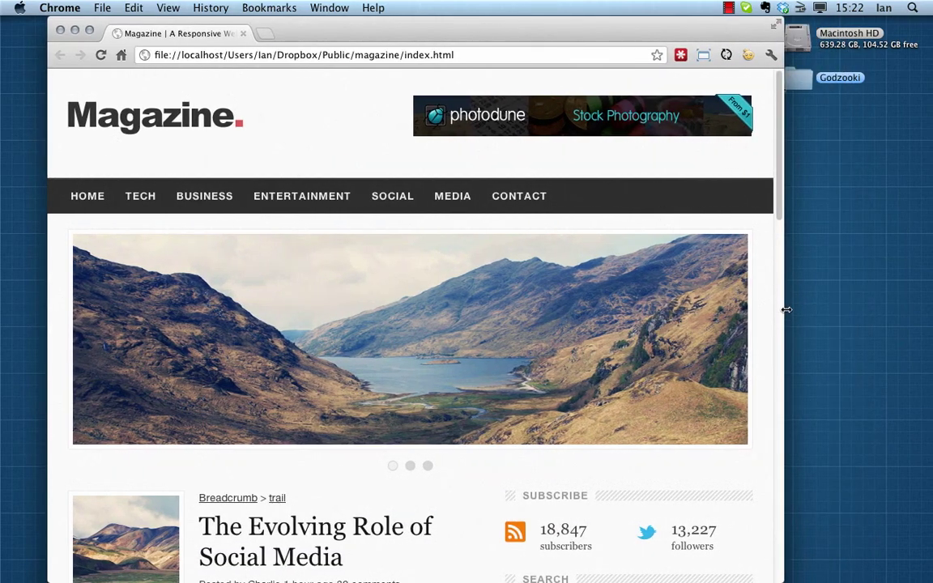
{"action": "left_click_drag", "start_coordinate": [784, 309], "coordinate": [836, 309]}
{"action": "left_click_drag", "start_coordinate": [350, 33], "coordinate": [337, 27]}
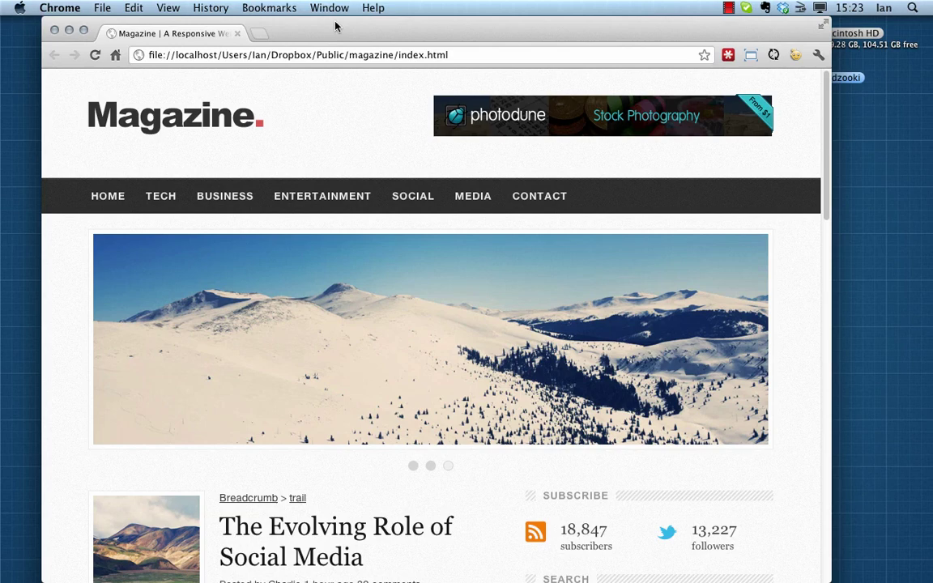
{"action": "left_click", "coordinate": [257, 34]}
{"action": "type", "text": "getskeleton.com"}
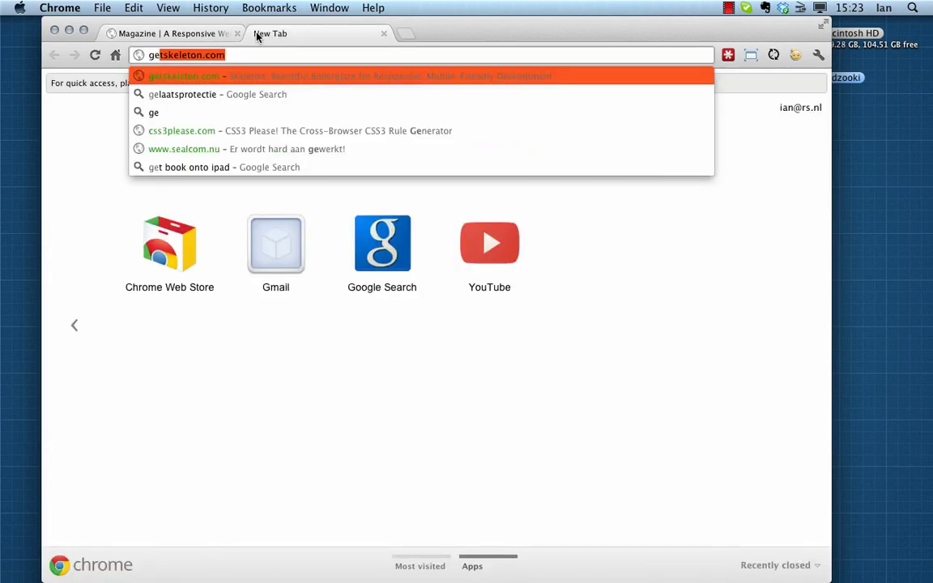
{"action": "key", "text": "Return"}
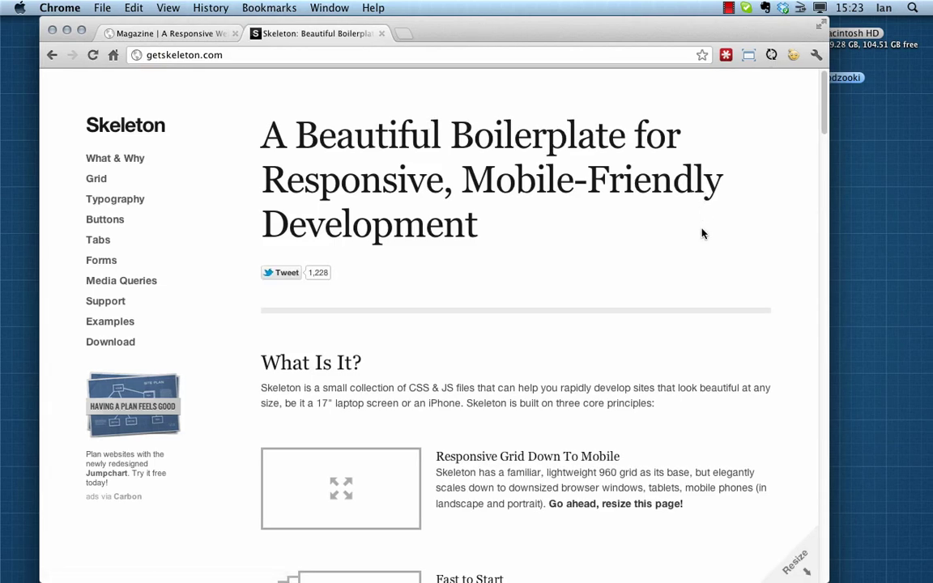
{"action": "scroll", "coordinate": [749, 255], "scroll_direction": "down", "scroll_amount": 10}
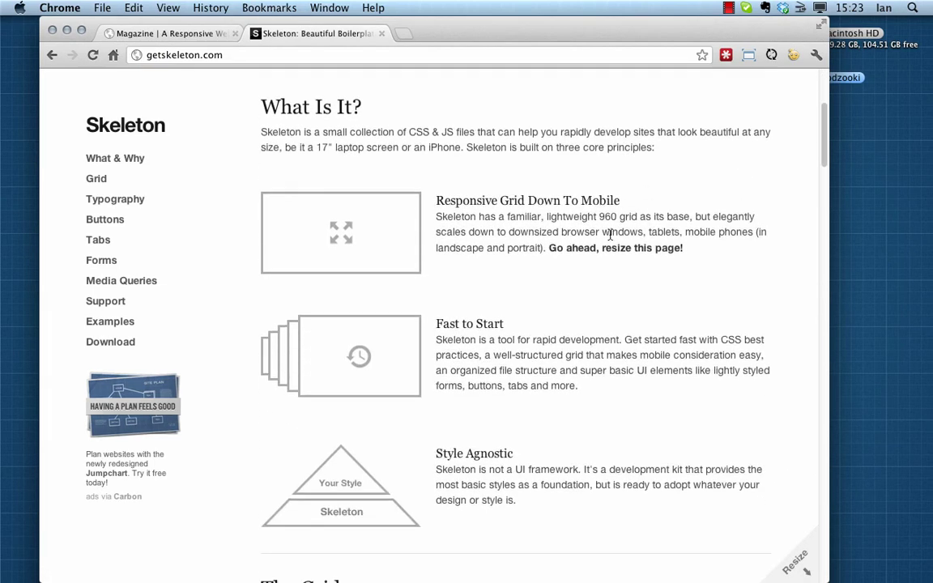
{"action": "scroll", "coordinate": [612, 231], "scroll_direction": "down", "scroll_amount": 4}
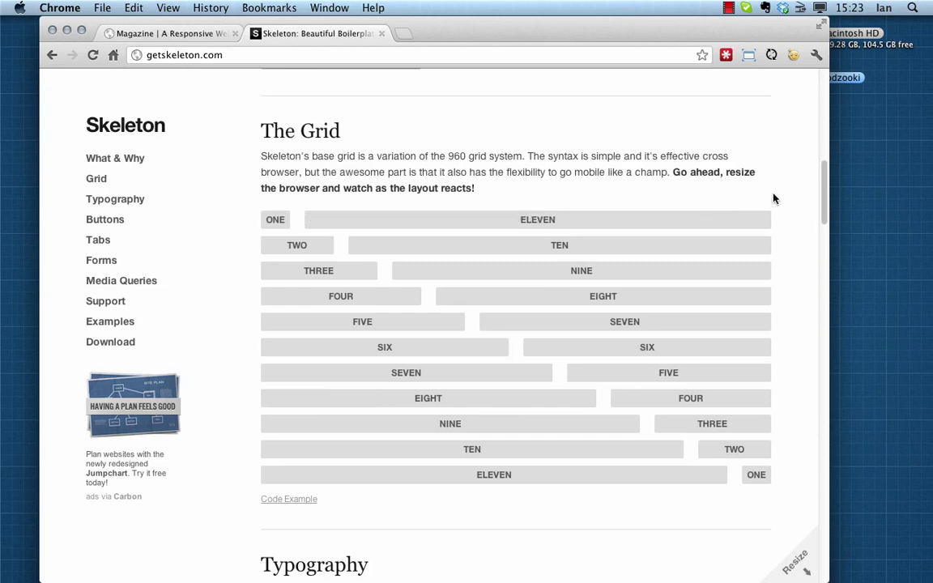
{"action": "scroll", "coordinate": [774, 199], "scroll_direction": "down", "scroll_amount": 5}
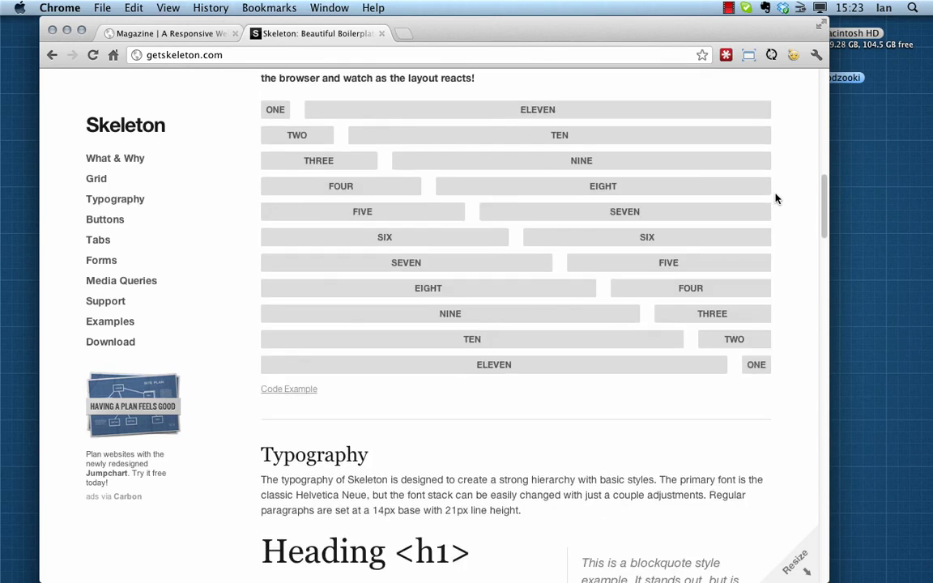
{"action": "scroll", "coordinate": [462, 262], "scroll_direction": "down", "scroll_amount": 5}
{"action": "scroll", "coordinate": [396, 313], "scroll_direction": "down", "scroll_amount": 3}
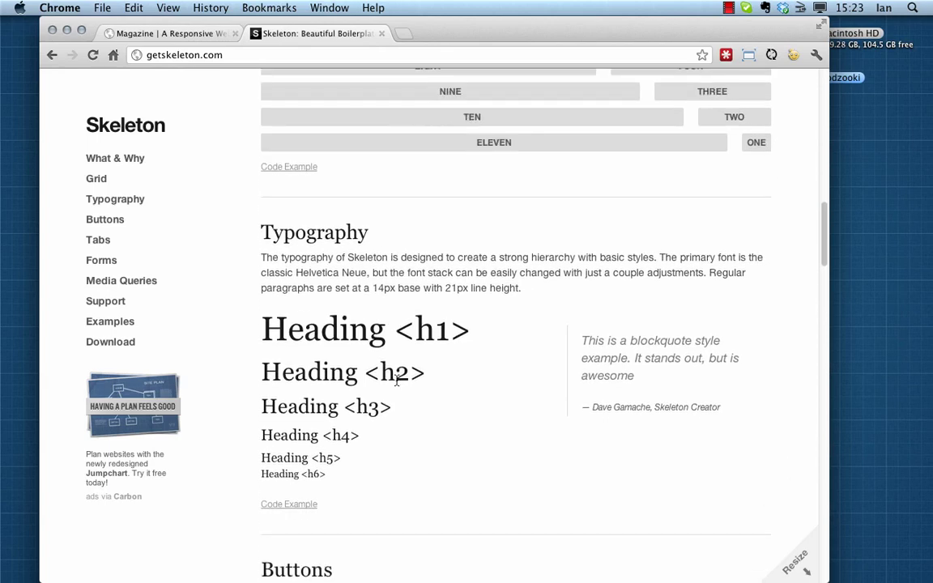
{"action": "scroll", "coordinate": [396, 385], "scroll_direction": "down", "scroll_amount": 4}
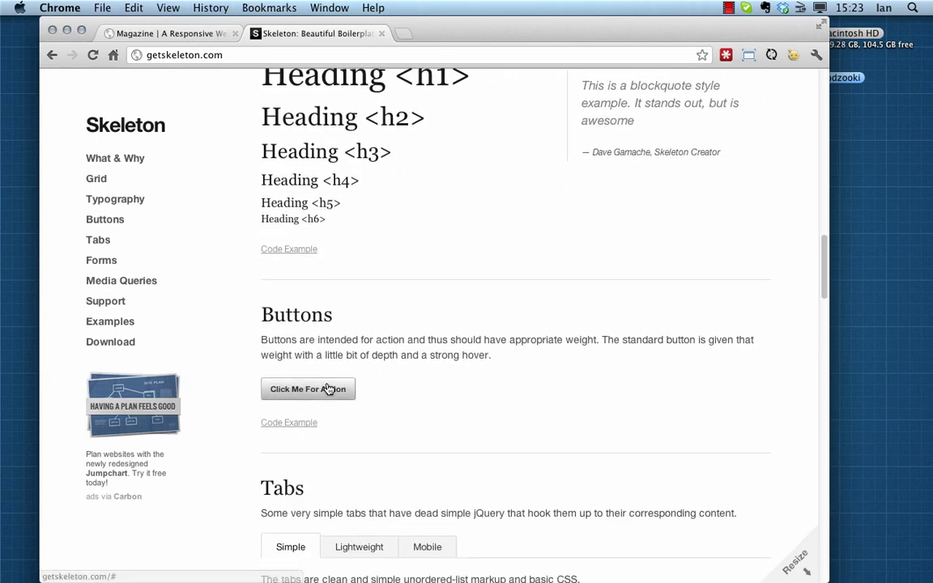
{"action": "scroll", "coordinate": [381, 377], "scroll_direction": "down", "scroll_amount": 5}
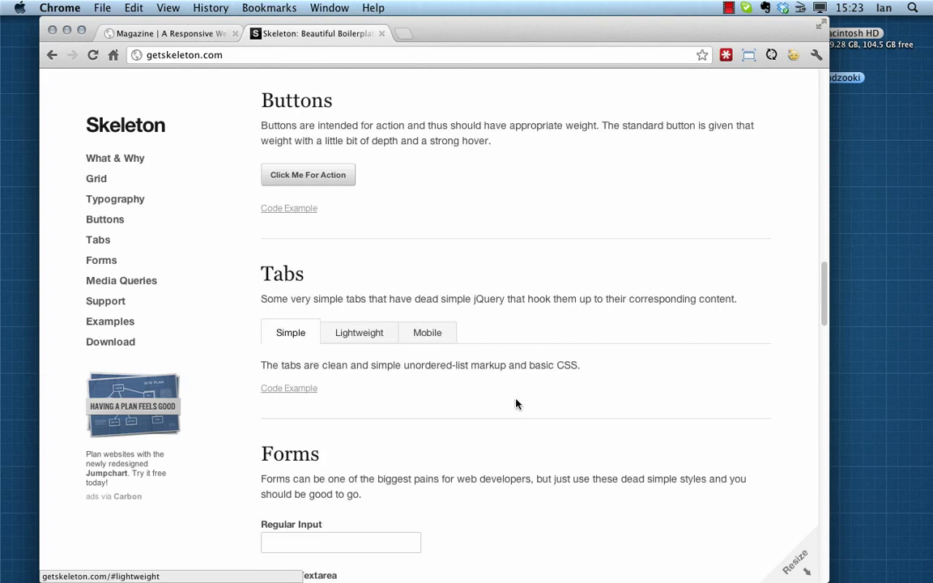
{"action": "scroll", "coordinate": [516, 404], "scroll_direction": "down", "scroll_amount": 5}
{"action": "scroll", "coordinate": [476, 370], "scroll_direction": "down", "scroll_amount": 5}
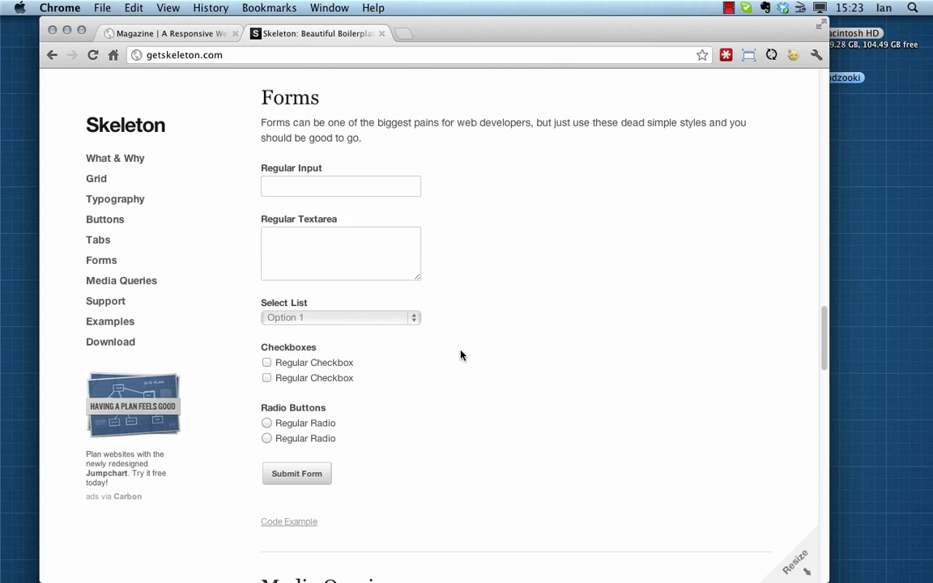
{"action": "scroll", "coordinate": [504, 359], "scroll_direction": "down", "scroll_amount": 2}
{"action": "scroll", "coordinate": [518, 364], "scroll_direction": "down", "scroll_amount": 7}
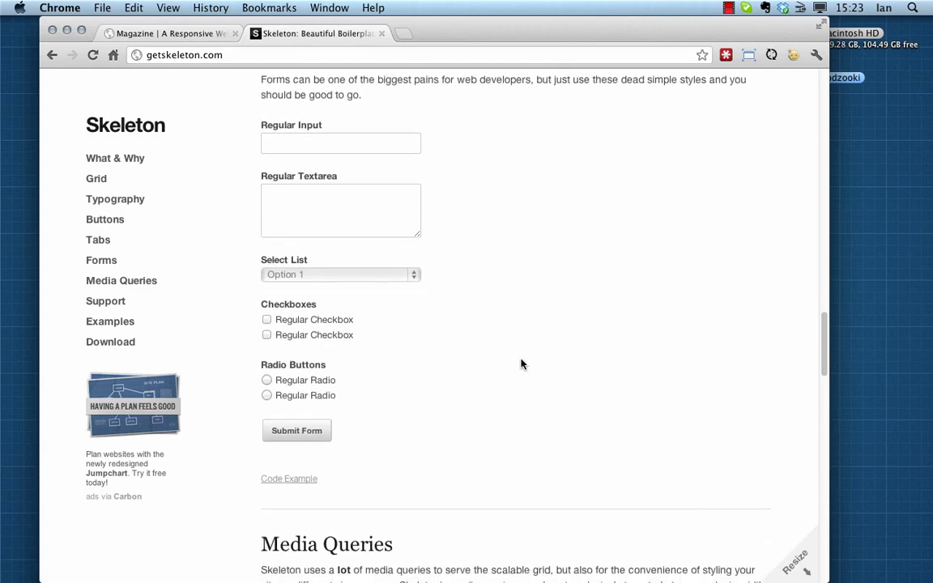
{"action": "scroll", "coordinate": [524, 325], "scroll_direction": "down", "scroll_amount": 1}
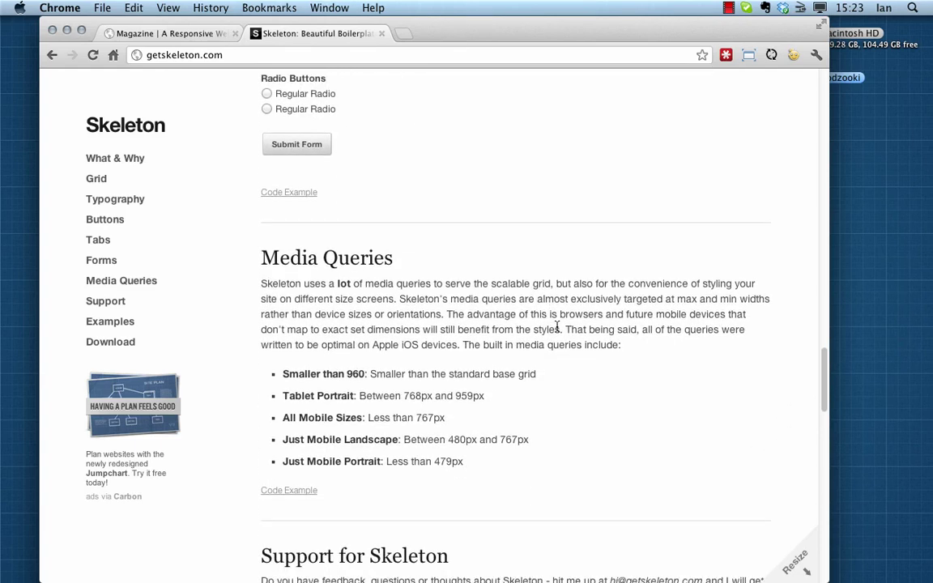
{"action": "scroll", "coordinate": [575, 329], "scroll_direction": "down", "scroll_amount": 3}
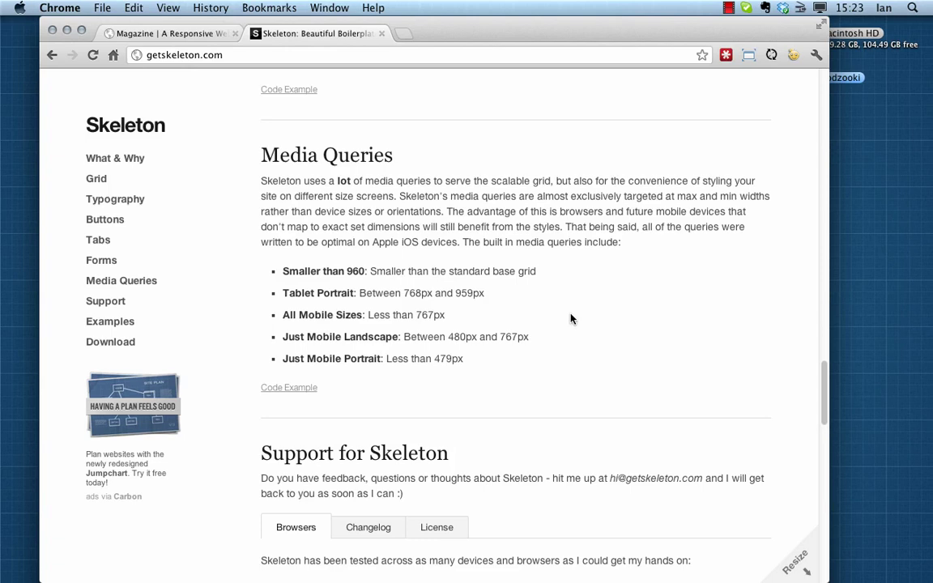
{"action": "scroll", "coordinate": [548, 310], "scroll_direction": "up", "scroll_amount": 6}
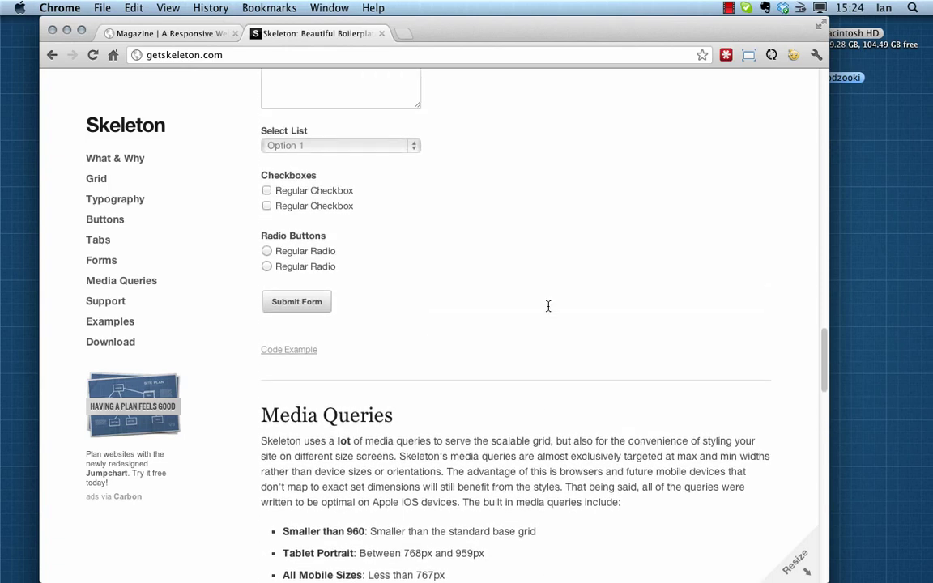
{"action": "scroll", "coordinate": [548, 306], "scroll_direction": "up", "scroll_amount": 1}
{"action": "scroll", "coordinate": [557, 327], "scroll_direction": "up", "scroll_amount": 12}
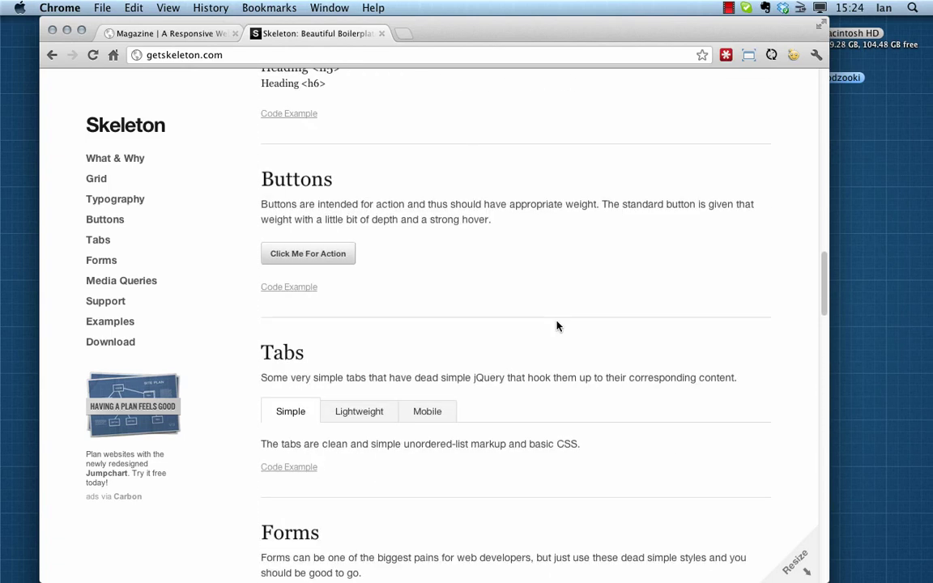
{"action": "scroll", "coordinate": [557, 327], "scroll_direction": "up", "scroll_amount": 18}
Step: Narrow Chrome to about 717 px, scroll the one-column grid, then widen to 1144 px
{"action": "left_click_drag", "start_coordinate": [832, 372], "coordinate": [559, 402]}
{"action": "scroll", "coordinate": [484, 349], "scroll_direction": "down", "scroll_amount": 10}
{"action": "scroll", "coordinate": [485, 349], "scroll_direction": "down", "scroll_amount": 3}
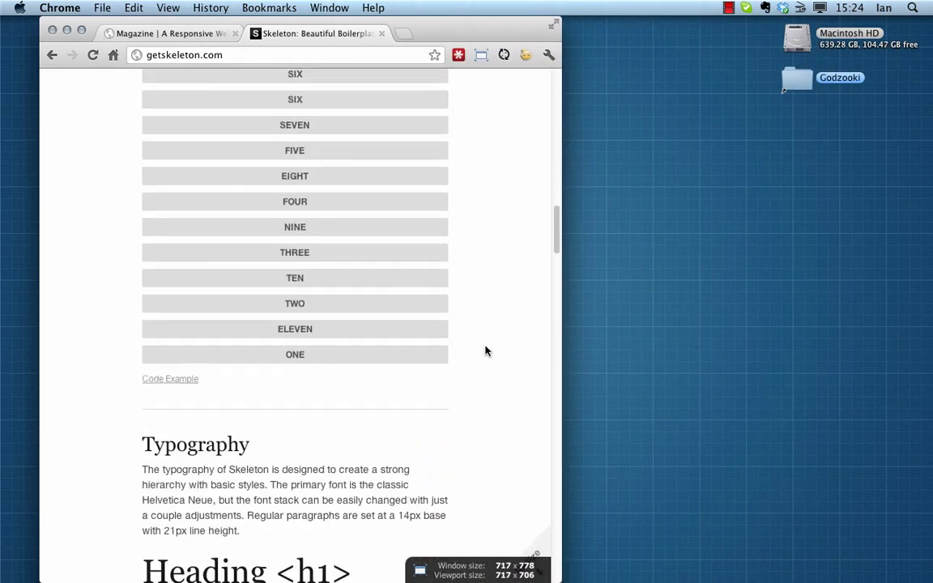
{"action": "scroll", "coordinate": [485, 350], "scroll_direction": "up", "scroll_amount": 9}
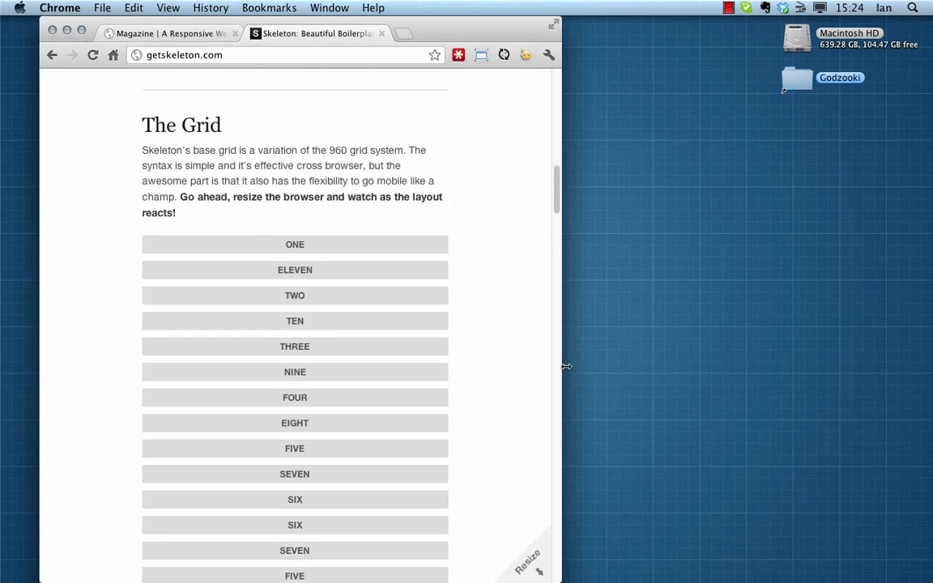
{"action": "left_click_drag", "start_coordinate": [558, 370], "coordinate": [872, 378]}
{"action": "scroll", "coordinate": [759, 382], "scroll_direction": "up", "scroll_amount": 10}
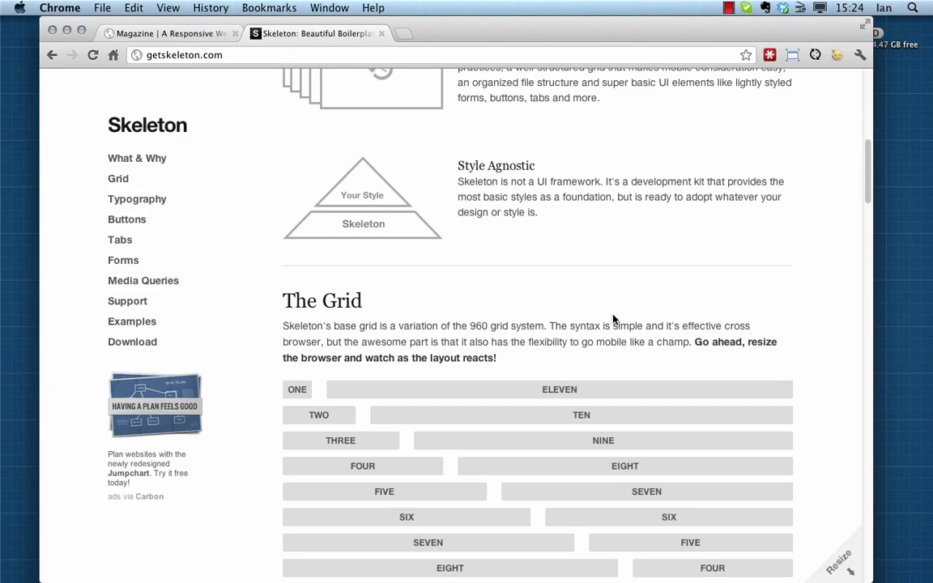
Step: Jump to the Downloads section and download Skeleton 1.1 from Github
{"action": "left_click", "coordinate": [139, 342]}
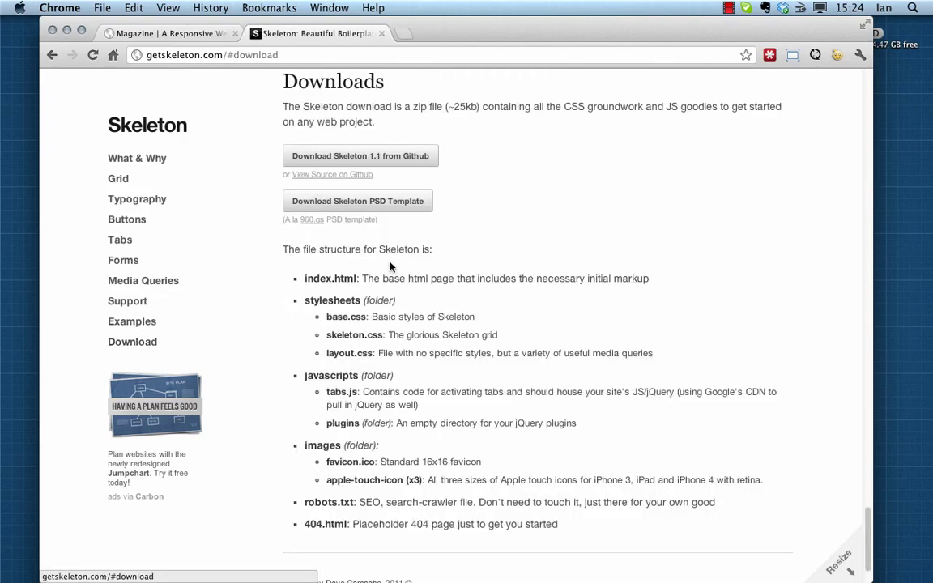
{"action": "left_click", "coordinate": [375, 158]}
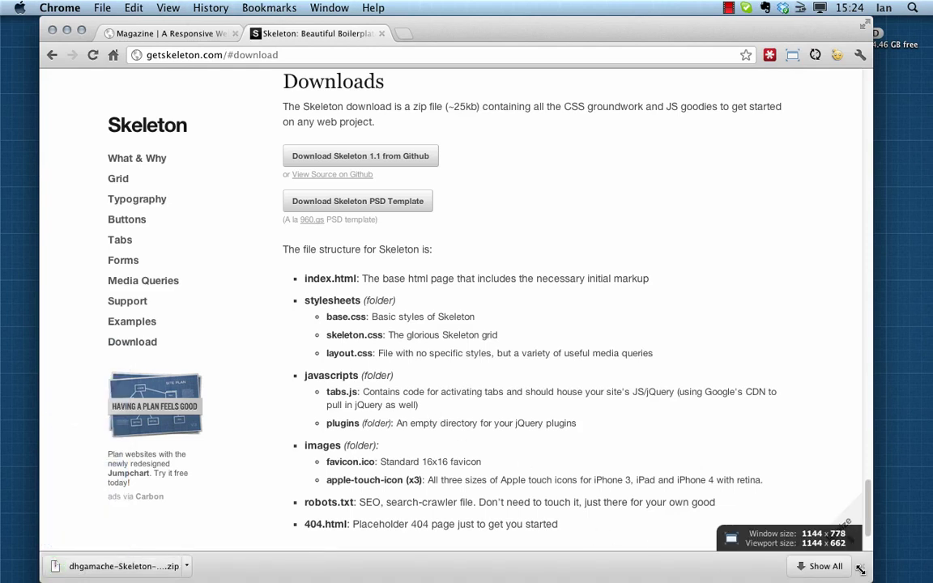
Step: Reveal the Skeleton zip in Finder, extract it, and move the folder to the desktop
{"action": "left_click", "coordinate": [187, 567]}
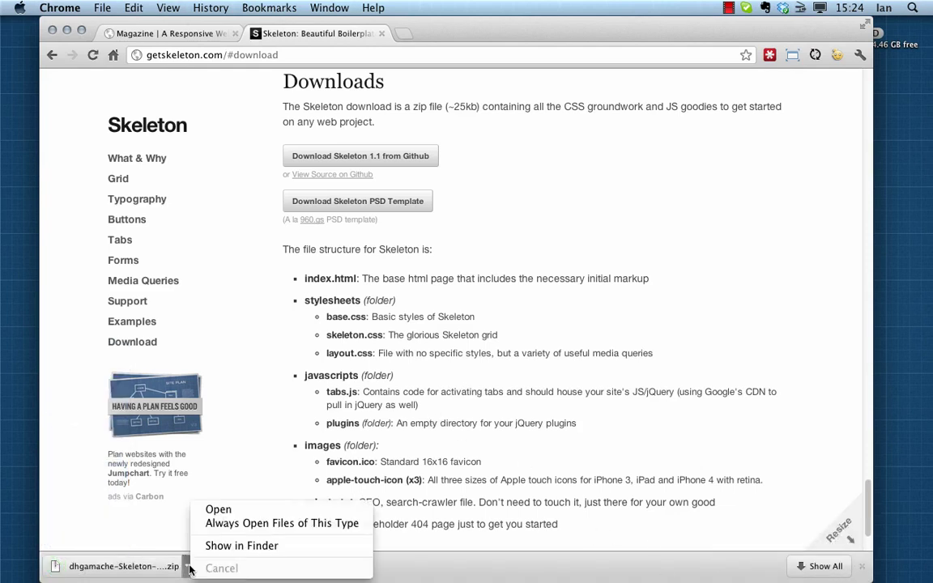
{"action": "left_click", "coordinate": [221, 548]}
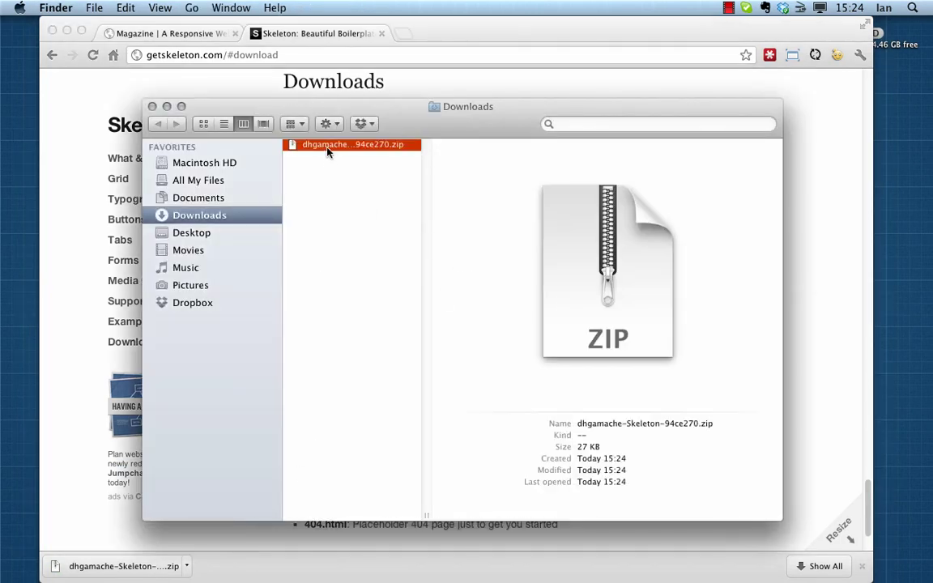
{"action": "double_click", "coordinate": [328, 150]}
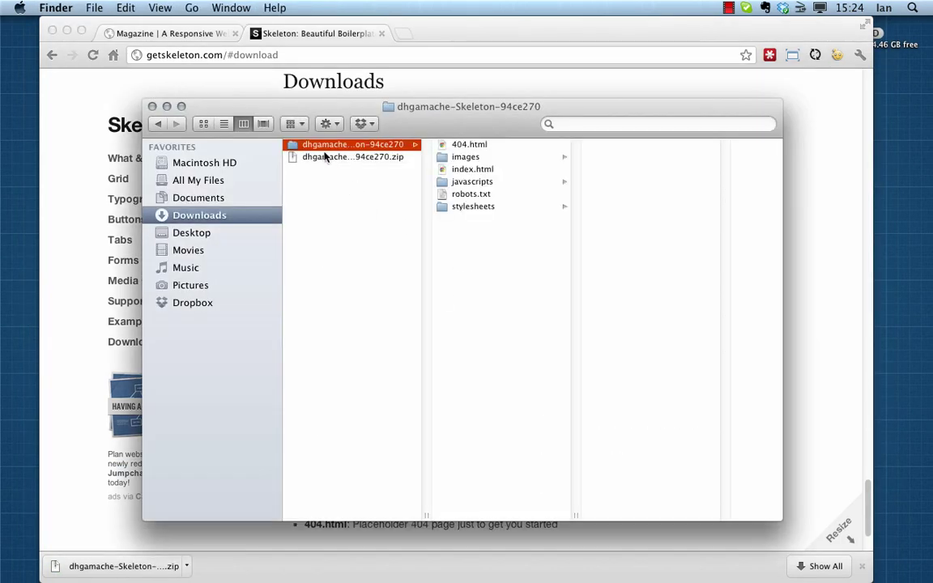
{"action": "left_click_drag", "start_coordinate": [346, 148], "coordinate": [860, 233]}
{"action": "left_click_drag", "start_coordinate": [349, 145], "coordinate": [897, 243]}
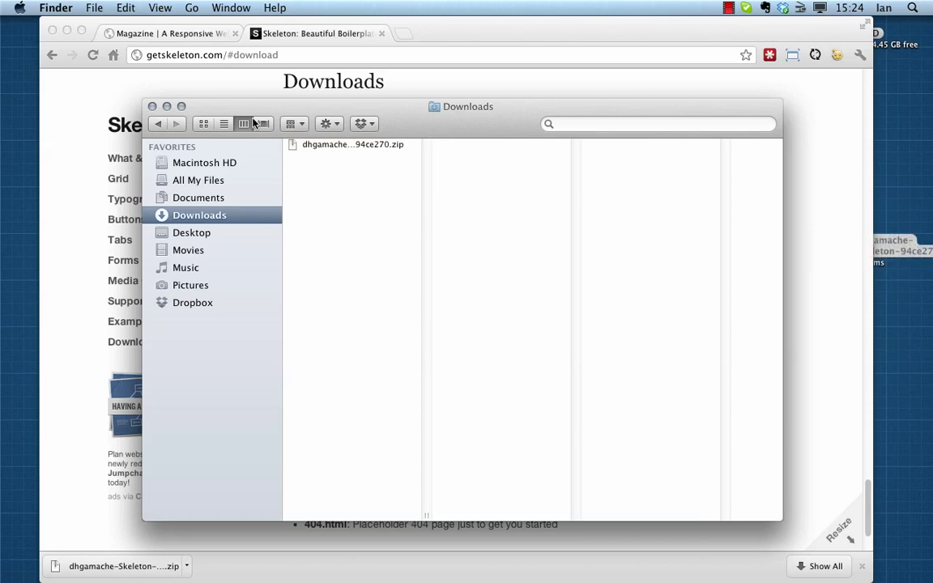
{"action": "left_click", "coordinate": [151, 106]}
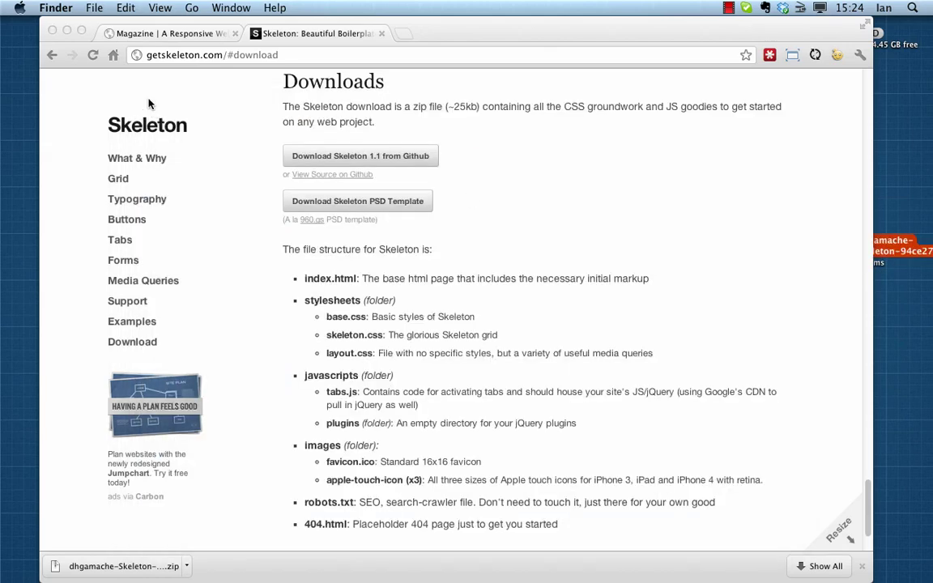
Step: Minimize Chrome and rename the desktop Skeleton folder to 'magazine'
{"action": "left_click", "coordinate": [67, 32]}
{"action": "left_click_drag", "start_coordinate": [871, 238], "coordinate": [793, 237]}
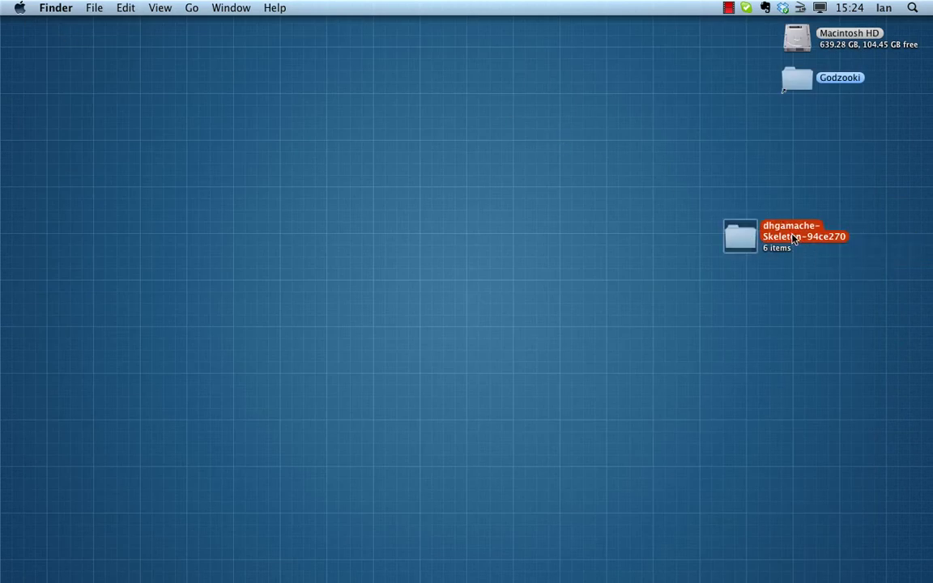
{"action": "left_click", "coordinate": [786, 232]}
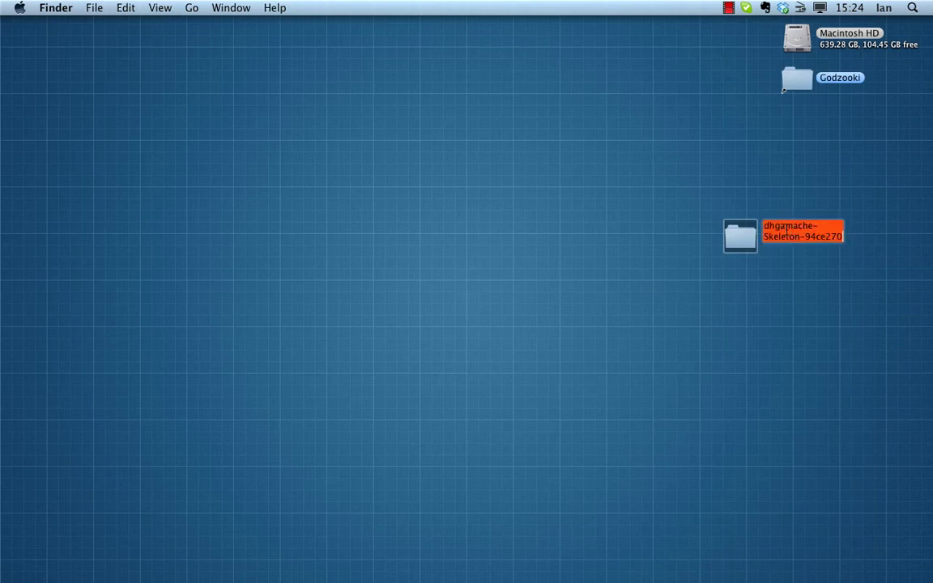
{"action": "type", "text": "magazine"}
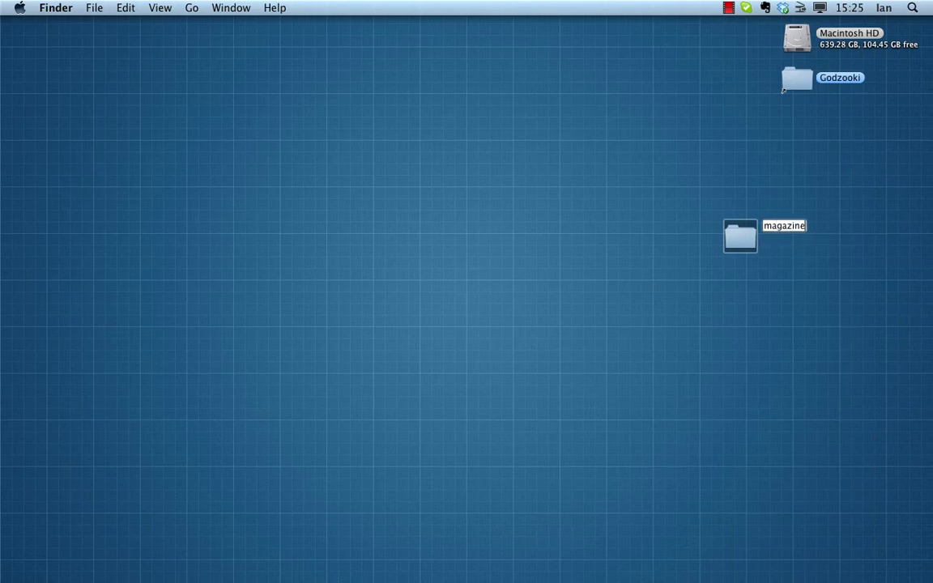
{"action": "key", "text": "Return"}
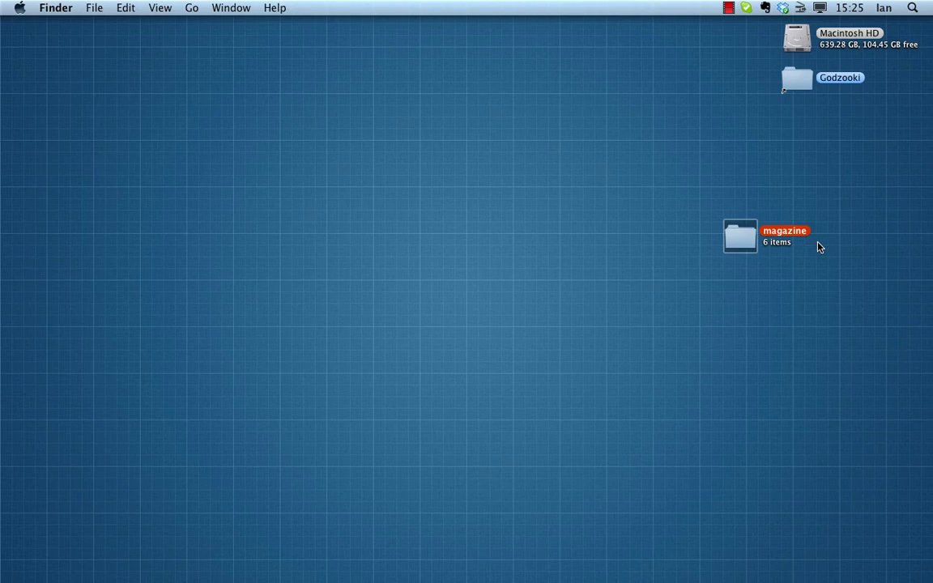
{"action": "double_click", "coordinate": [736, 237]}
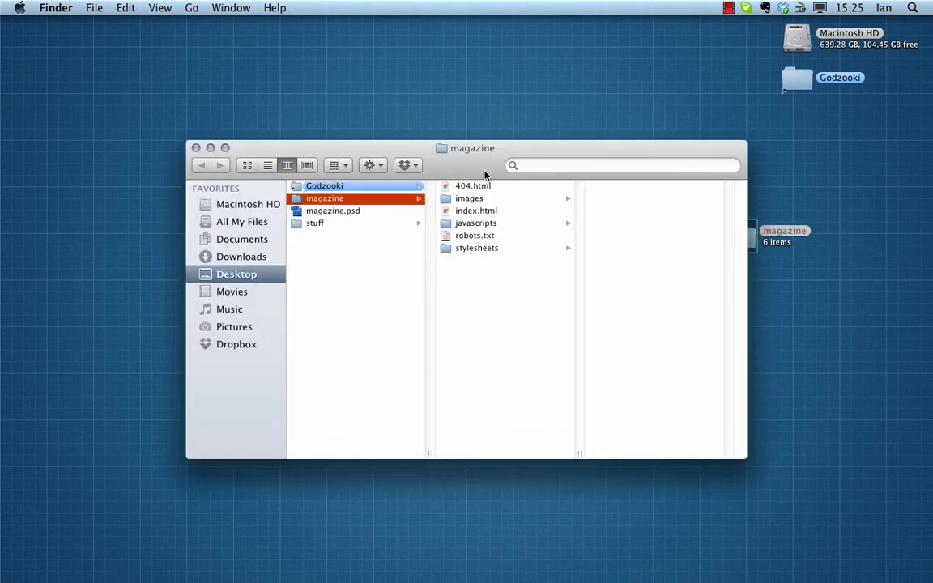
{"action": "left_click_drag", "start_coordinate": [485, 175], "coordinate": [381, 155]}
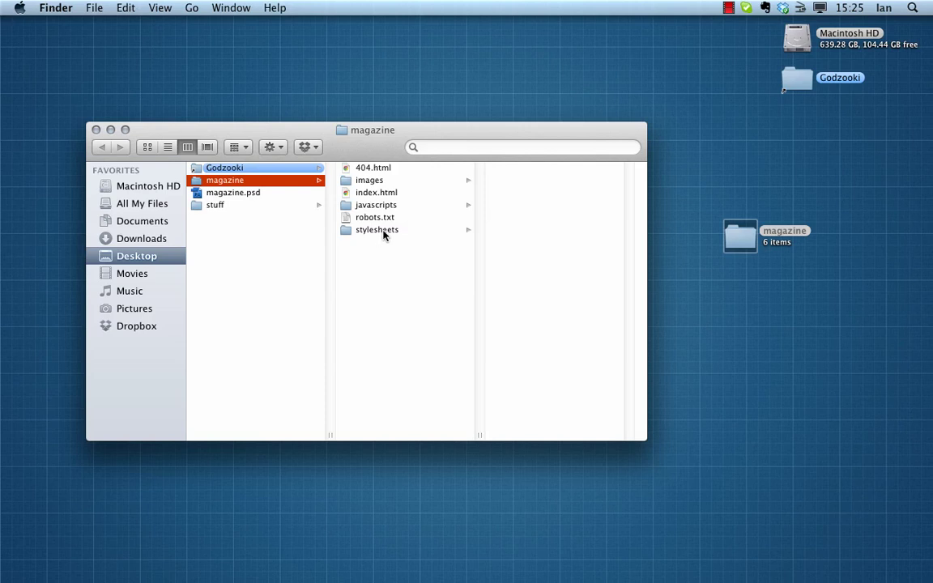
{"action": "left_click", "coordinate": [376, 181]}
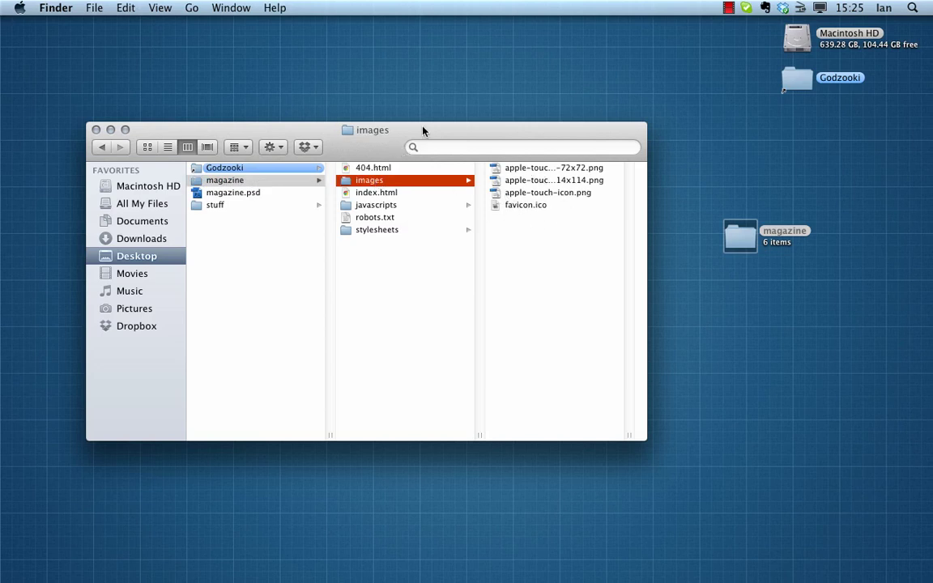
{"action": "left_click_drag", "start_coordinate": [423, 132], "coordinate": [406, 126]}
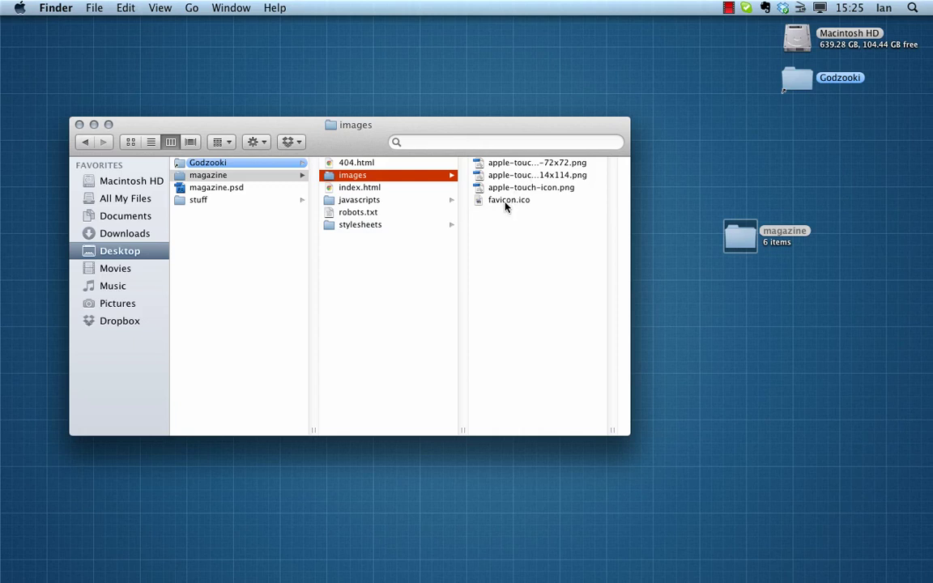
{"action": "left_click", "coordinate": [511, 190]}
{"action": "left_click", "coordinate": [396, 176]}
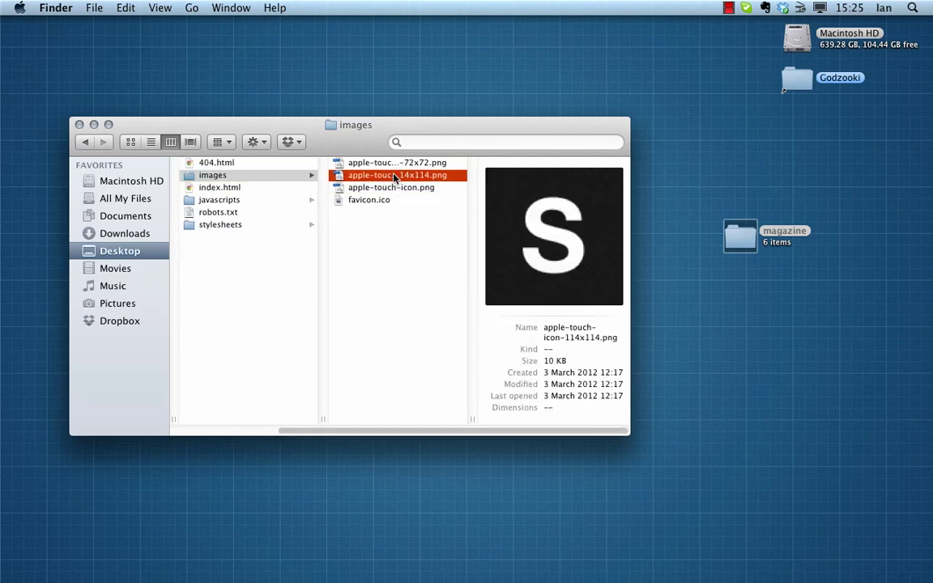
{"action": "left_click", "coordinate": [374, 164]}
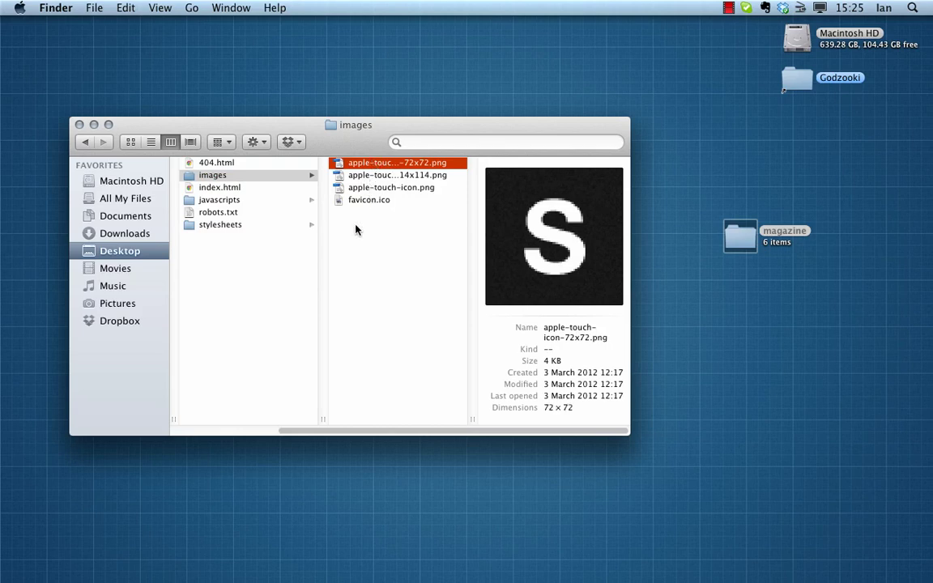
{"action": "left_click_drag", "start_coordinate": [308, 128], "coordinate": [325, 131]}
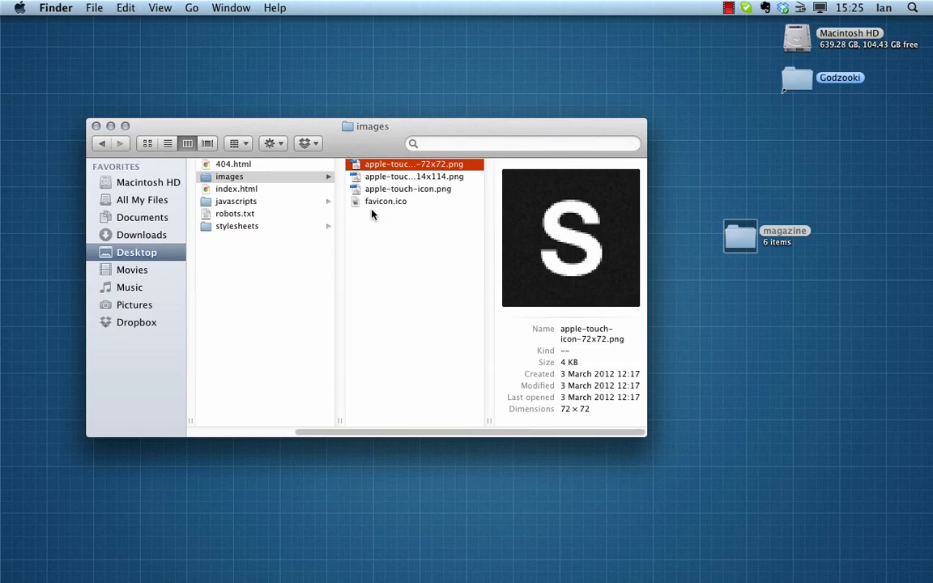
{"action": "left_click", "coordinate": [95, 126]}
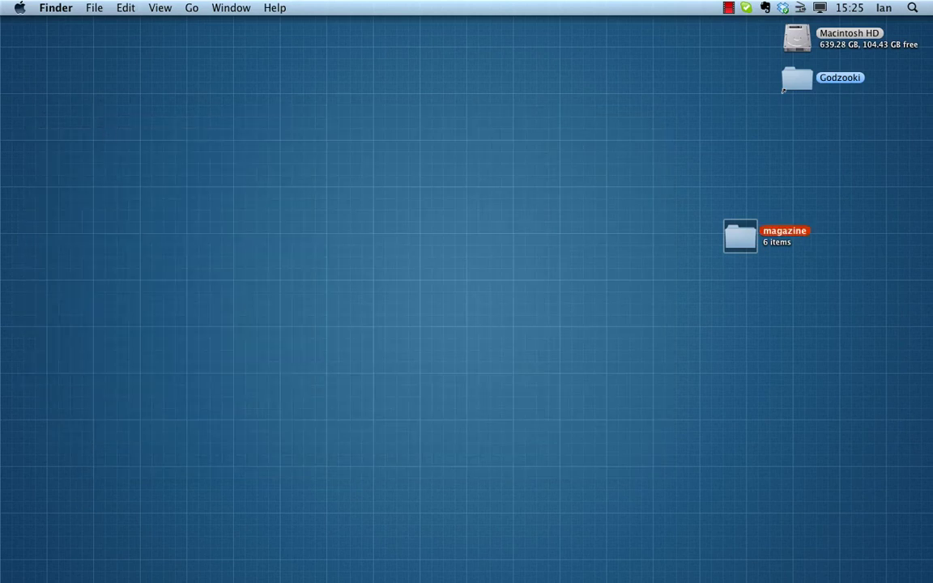
{"action": "key", "text": "super+Tab"}
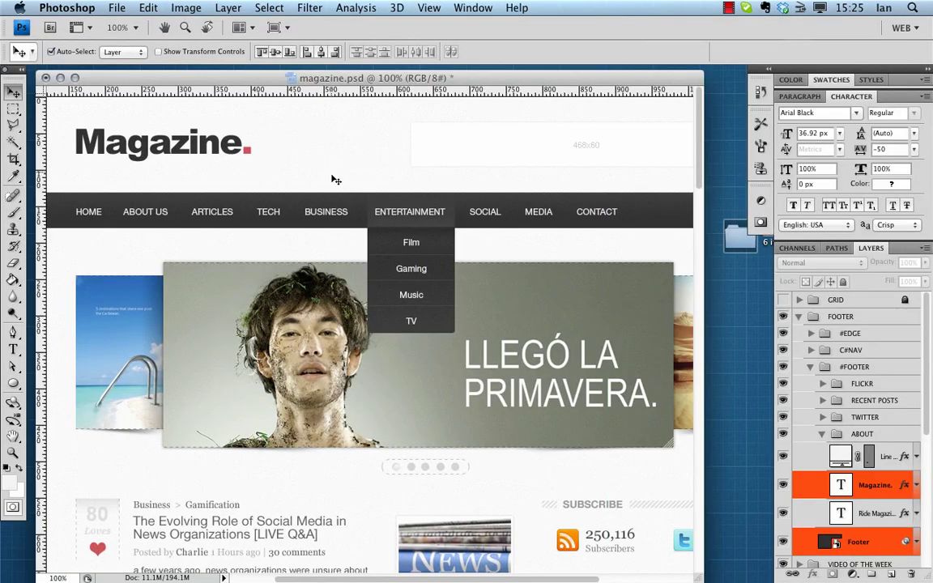
{"action": "left_click_drag", "start_coordinate": [704, 297], "coordinate": [739, 293]}
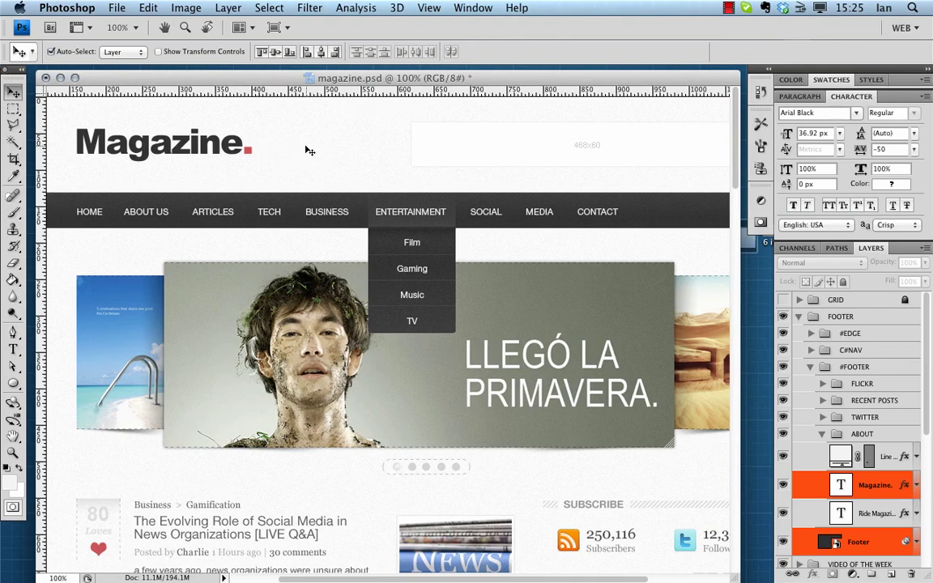
{"action": "scroll", "coordinate": [308, 150], "scroll_direction": "down", "scroll_amount": 20}
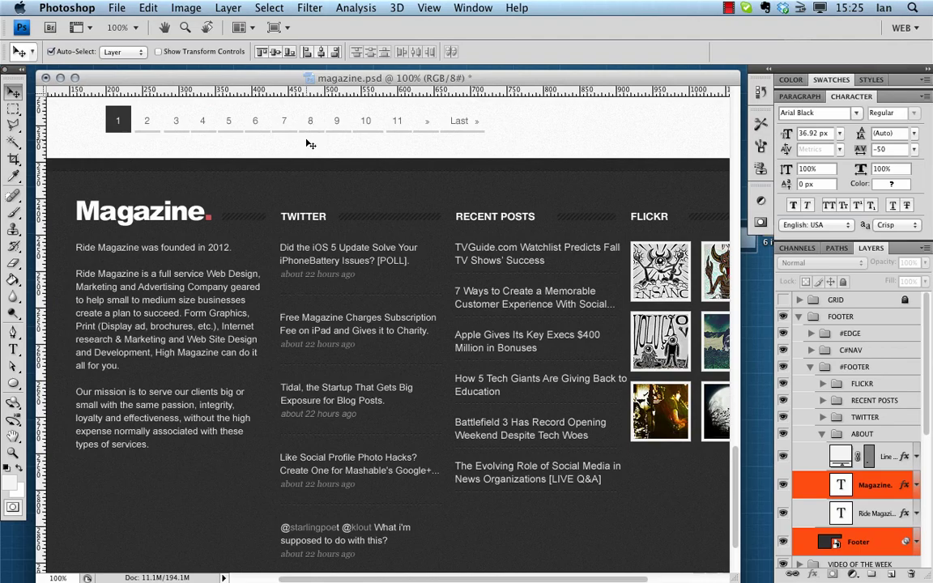
{"action": "scroll", "coordinate": [307, 144], "scroll_direction": "down", "scroll_amount": 6}
{"action": "scroll", "coordinate": [307, 142], "scroll_direction": "up", "scroll_amount": 20}
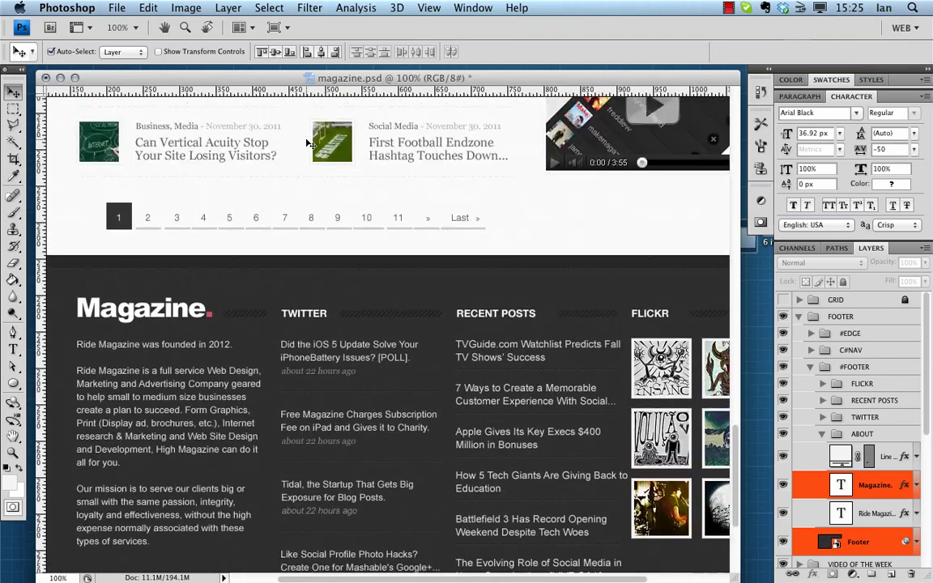
{"action": "scroll", "coordinate": [308, 143], "scroll_direction": "up", "scroll_amount": 6}
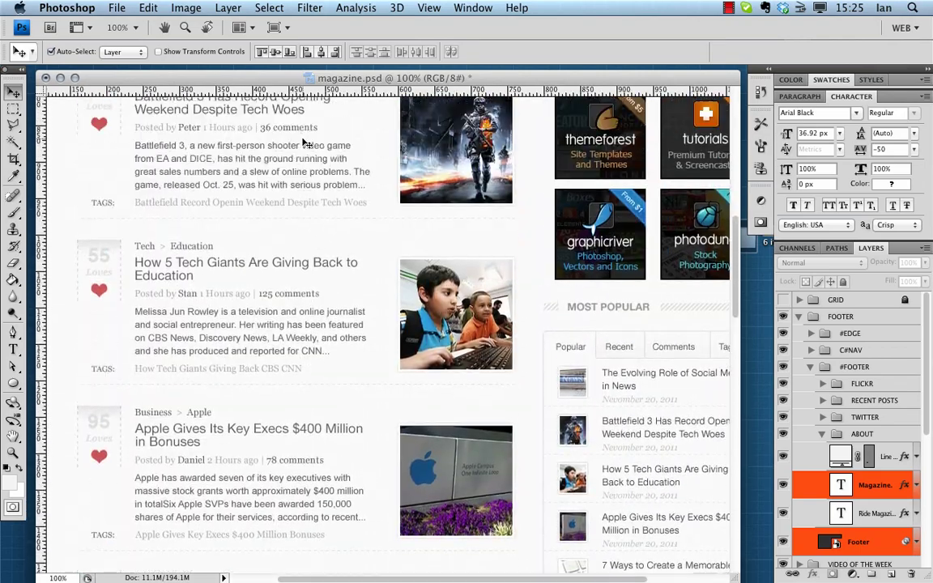
{"action": "scroll", "coordinate": [308, 143], "scroll_direction": "down", "scroll_amount": 15}
{"action": "scroll", "coordinate": [308, 143], "scroll_direction": "down", "scroll_amount": 9}
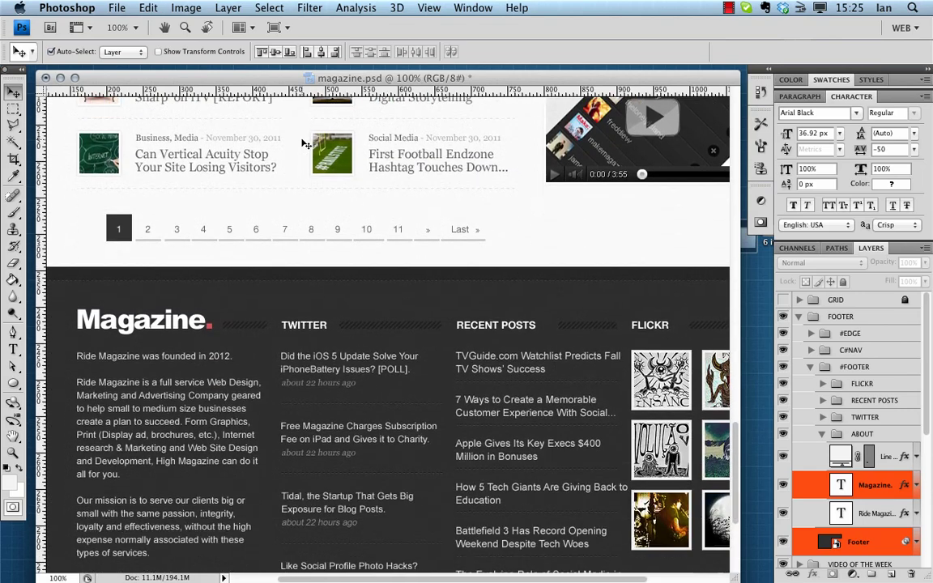
{"action": "scroll", "coordinate": [247, 141], "scroll_direction": "down", "scroll_amount": 8}
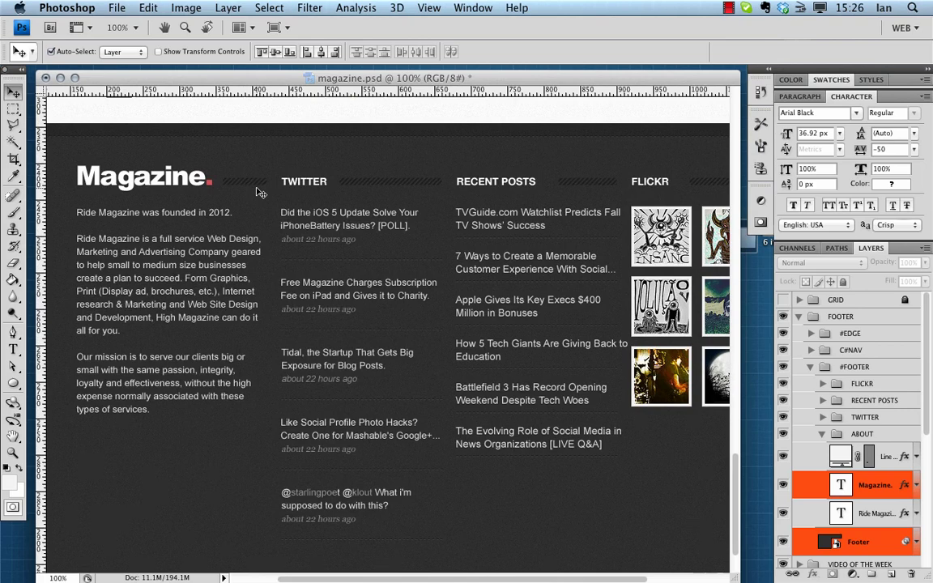
{"action": "scroll", "coordinate": [260, 194], "scroll_direction": "left", "scroll_amount": 4}
{"action": "scroll", "coordinate": [260, 194], "scroll_direction": "down", "scroll_amount": 10}
{"action": "scroll", "coordinate": [260, 195], "scroll_direction": "up", "scroll_amount": 14}
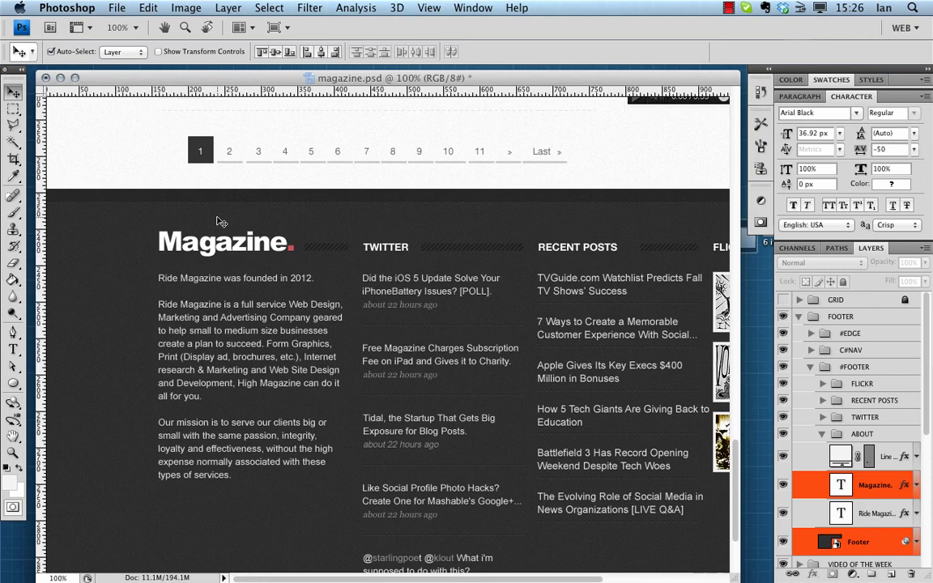
Step: Create a 114×114 document and copy the Magazine. and Footer layers into it
{"action": "left_click", "coordinate": [117, 7]}
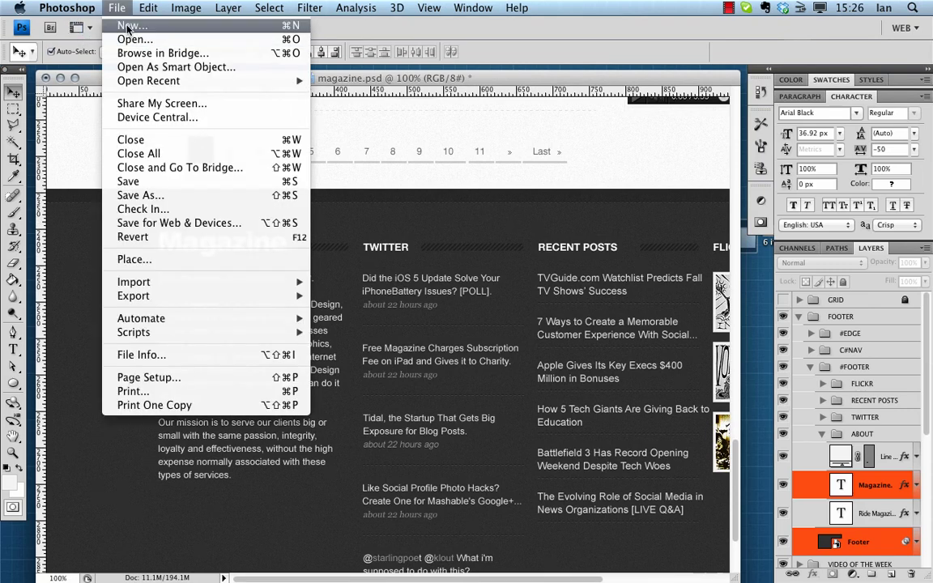
{"action": "left_click", "coordinate": [130, 27]}
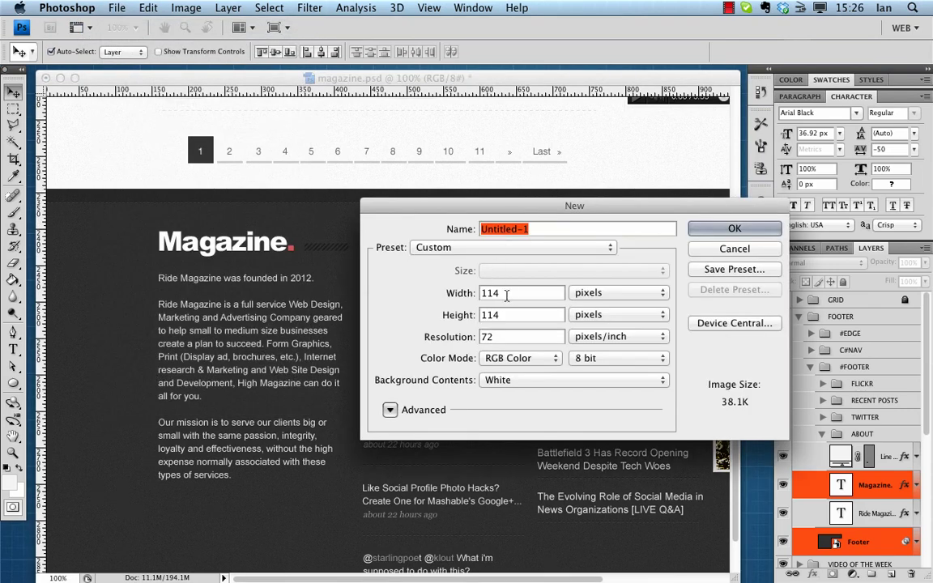
{"action": "left_click", "coordinate": [716, 229]}
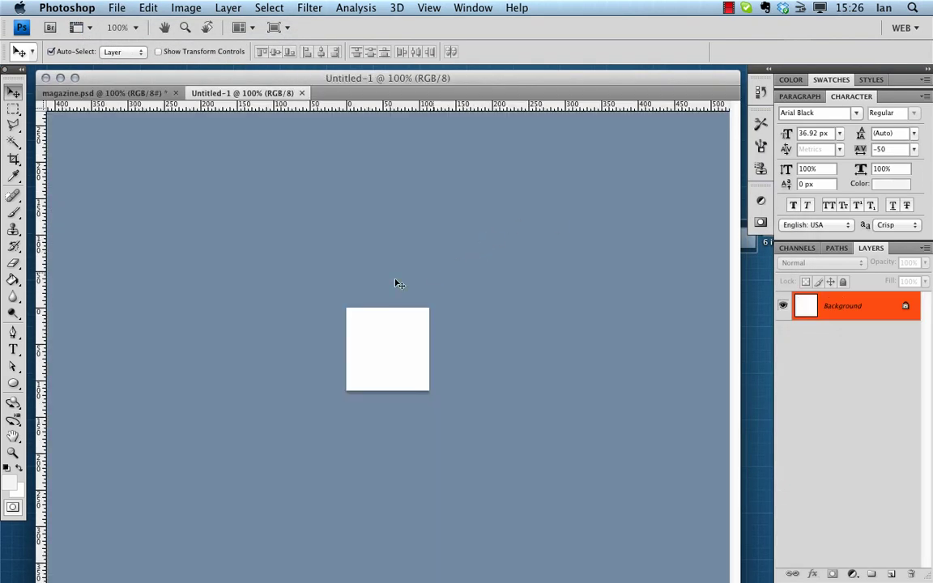
{"action": "left_click", "coordinate": [106, 92]}
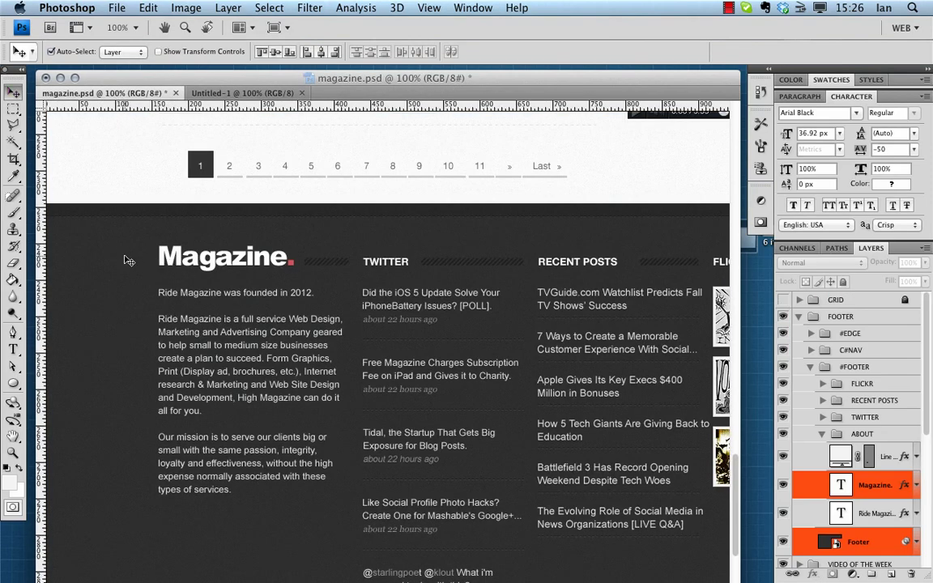
{"action": "left_click", "coordinate": [159, 259]}
{"action": "left_click", "coordinate": [120, 266], "text": "shift"}
{"action": "left_click_drag", "start_coordinate": [186, 257], "coordinate": [377, 376]}
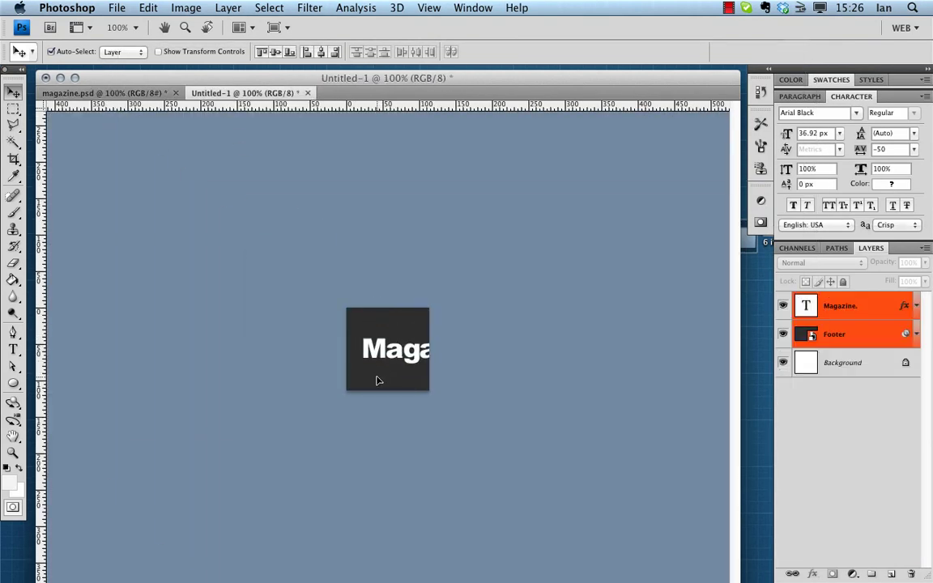
{"action": "left_click", "coordinate": [264, 307]}
Step: Edit the logo text down to just 'M.'
{"action": "left_click", "coordinate": [13, 349]}
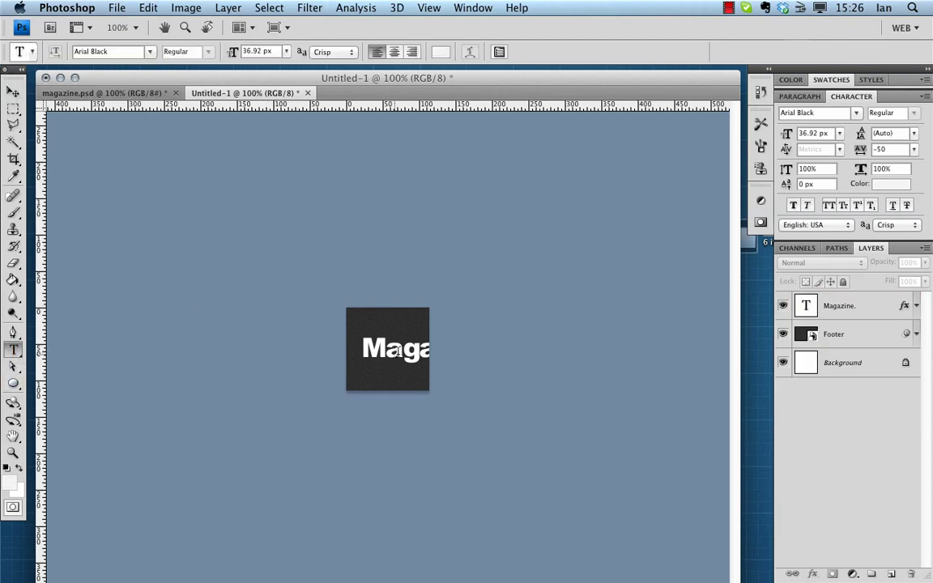
{"action": "left_click", "coordinate": [390, 350]}
{"action": "key", "text": "Delete"}
{"action": "key", "text": "Delete"}
{"action": "key", "text": "Delete"}
{"action": "key", "text": "Delete"}
{"action": "key", "text": "Delete"}
{"action": "key", "text": "Delete"}
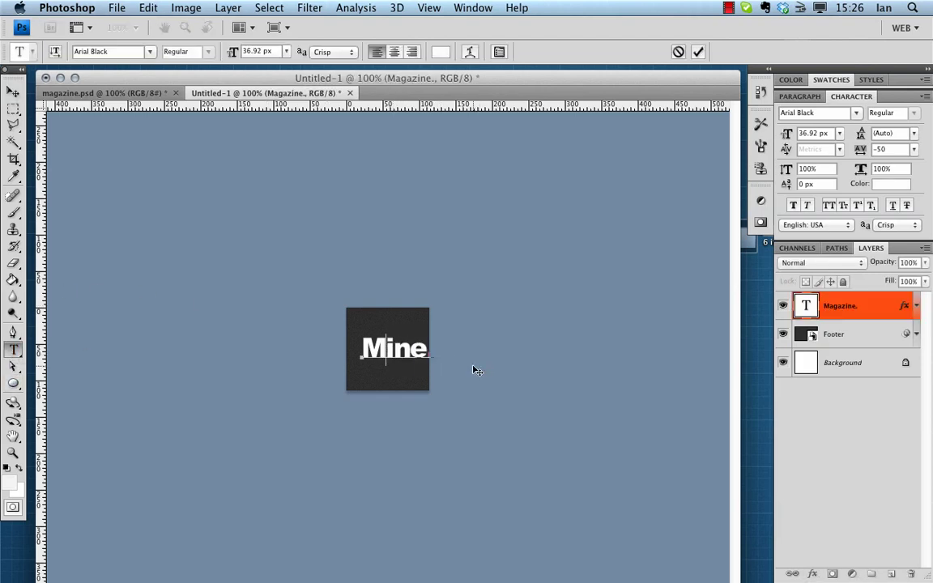
{"action": "key", "text": "Delete"}
{"action": "key", "text": "Delete"}
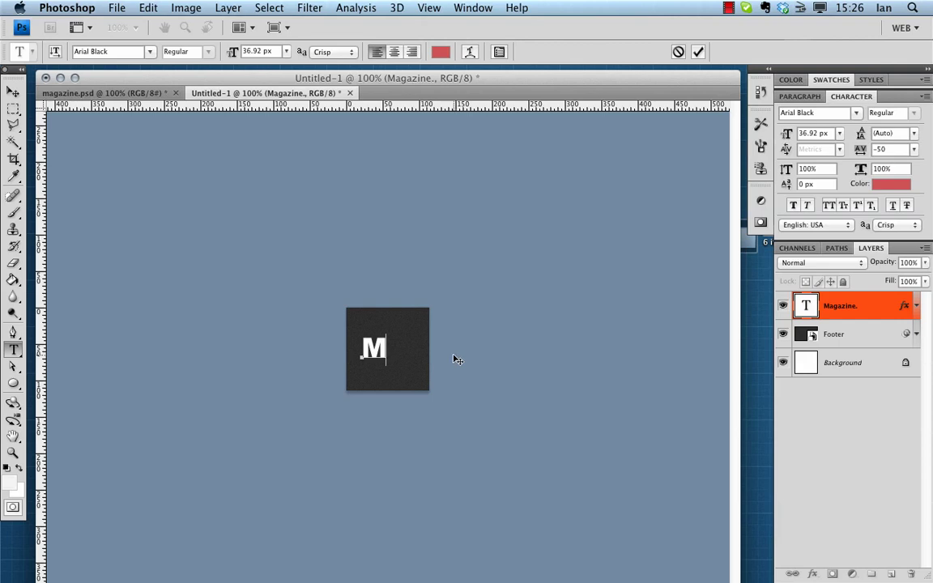
{"action": "key", "text": "super+z"}
{"action": "key", "text": "super+shift+z"}
{"action": "key", "text": "super+shift+z"}
{"action": "key", "text": "super+shift+z"}
{"action": "key", "text": "super+shift+z"}
{"action": "key", "text": "super+shift+z"}
{"action": "key", "text": "super+shift+z"}
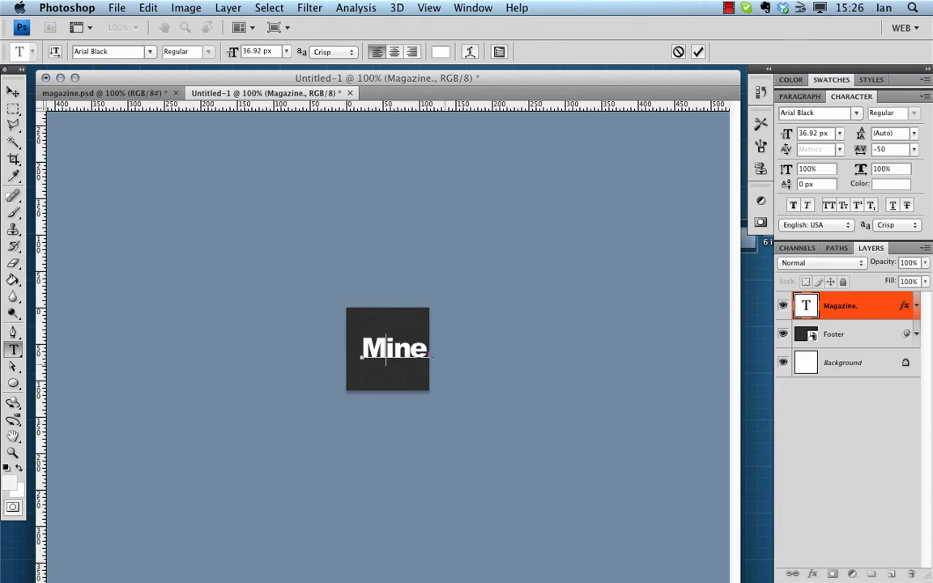
{"action": "key", "text": "Delete"}
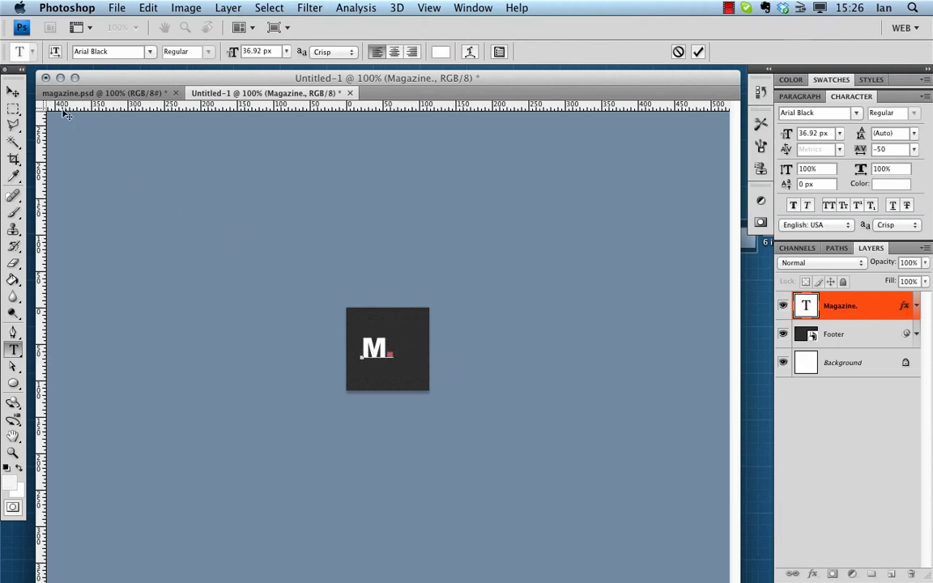
{"action": "left_click", "coordinate": [14, 91]}
Step: Enlarge the M. with Free Transform and centre all layers vertically and horizontally
{"action": "key", "text": "super+t"}
{"action": "left_click_drag", "start_coordinate": [397, 332], "coordinate": [413, 315]}
{"action": "key", "text": "Return"}
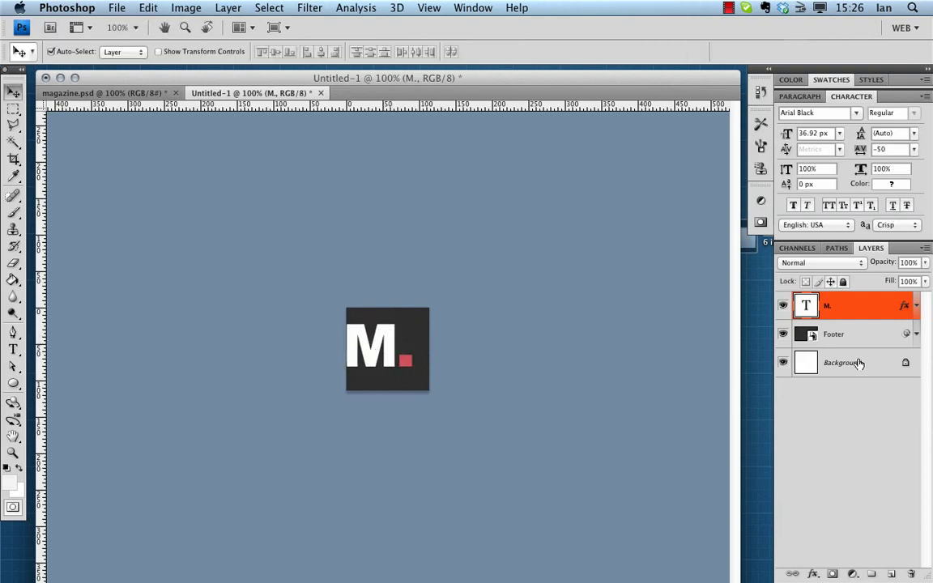
{"action": "left_click", "coordinate": [858, 361], "text": "shift"}
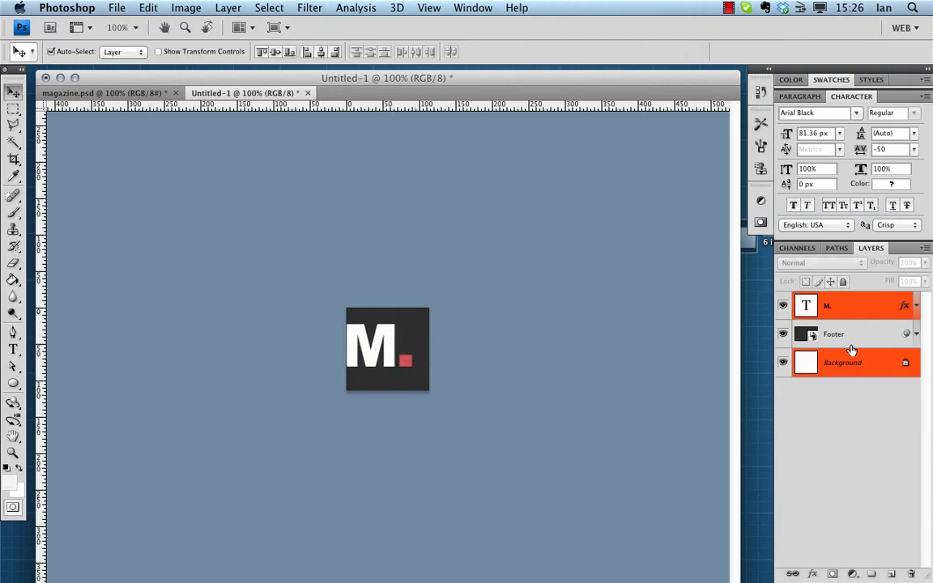
{"action": "left_click", "coordinate": [275, 53]}
{"action": "left_click", "coordinate": [320, 52]}
{"action": "left_click", "coordinate": [423, 239]}
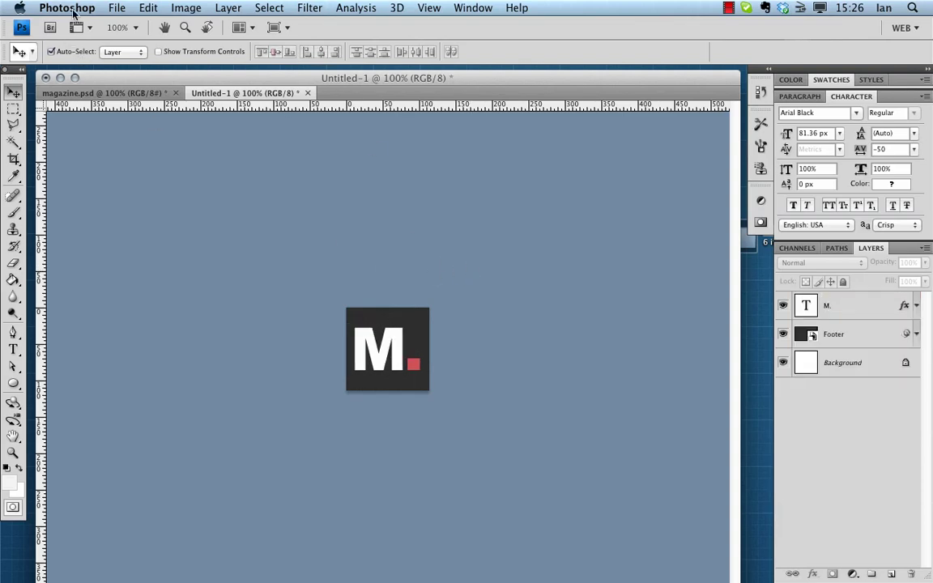
Step: Save for Web the 114×114 icon over the existing touch icon in magazine/images
{"action": "left_click", "coordinate": [116, 7]}
{"action": "left_click", "coordinate": [229, 221]}
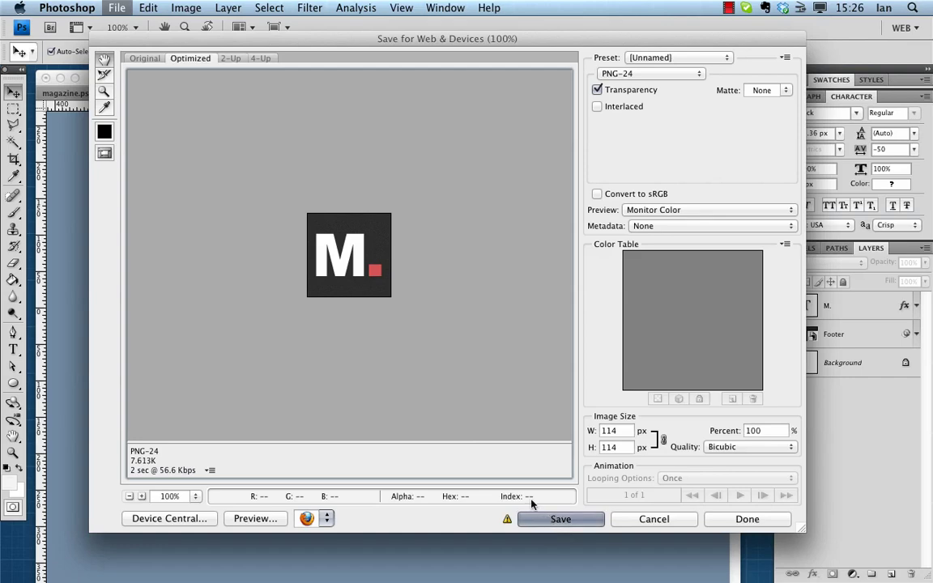
{"action": "left_click", "coordinate": [540, 518]}
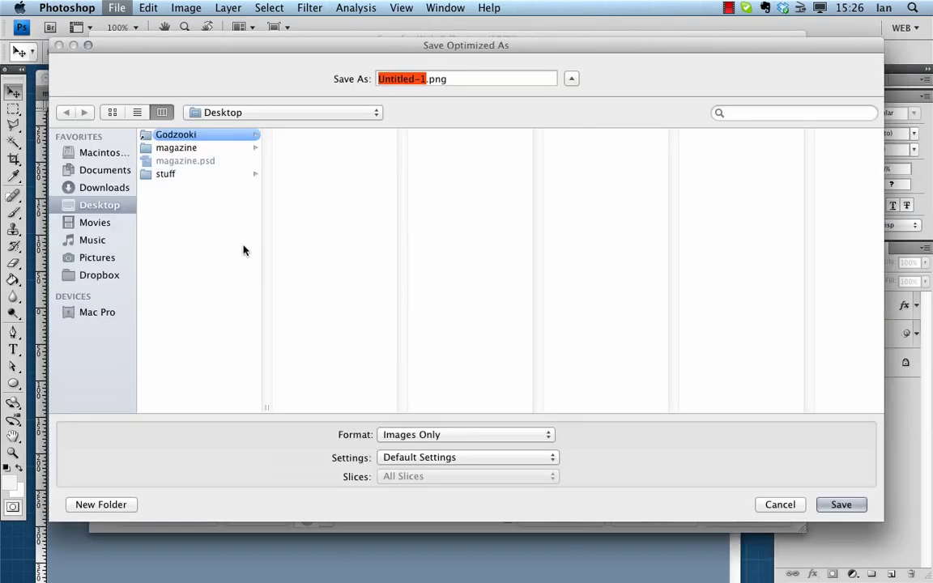
{"action": "left_click", "coordinate": [182, 148]}
{"action": "left_click", "coordinate": [342, 147]}
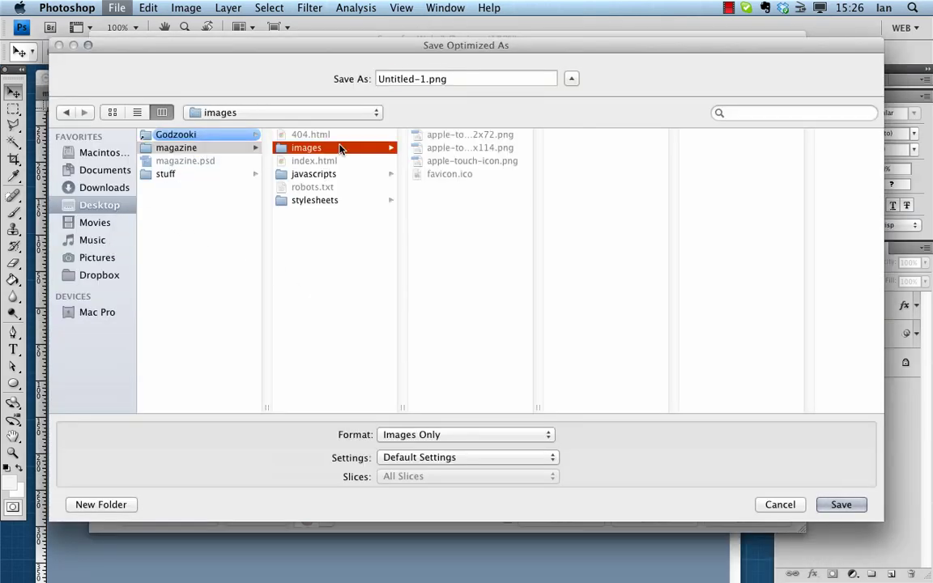
{"action": "left_click", "coordinate": [462, 148]}
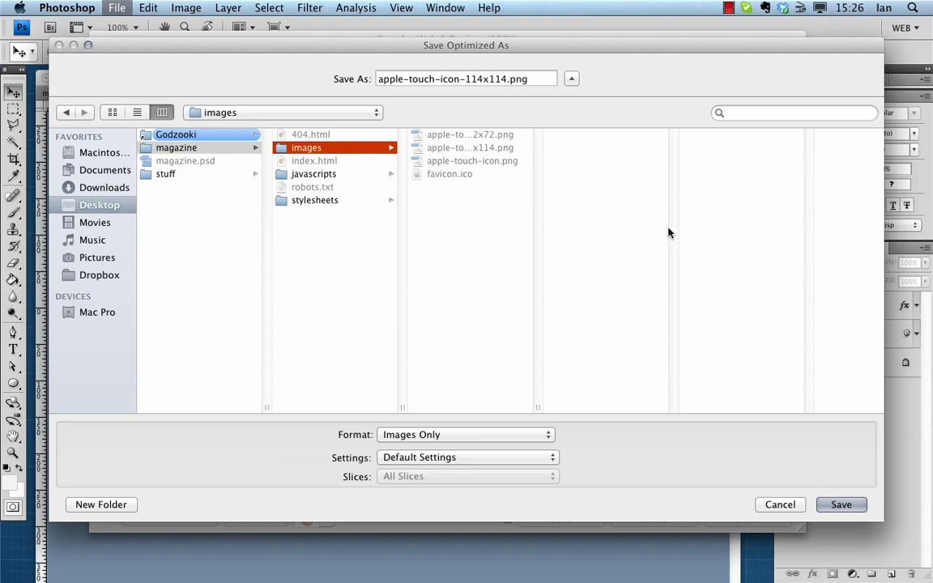
{"action": "left_click", "coordinate": [840, 505]}
{"action": "left_click", "coordinate": [639, 340]}
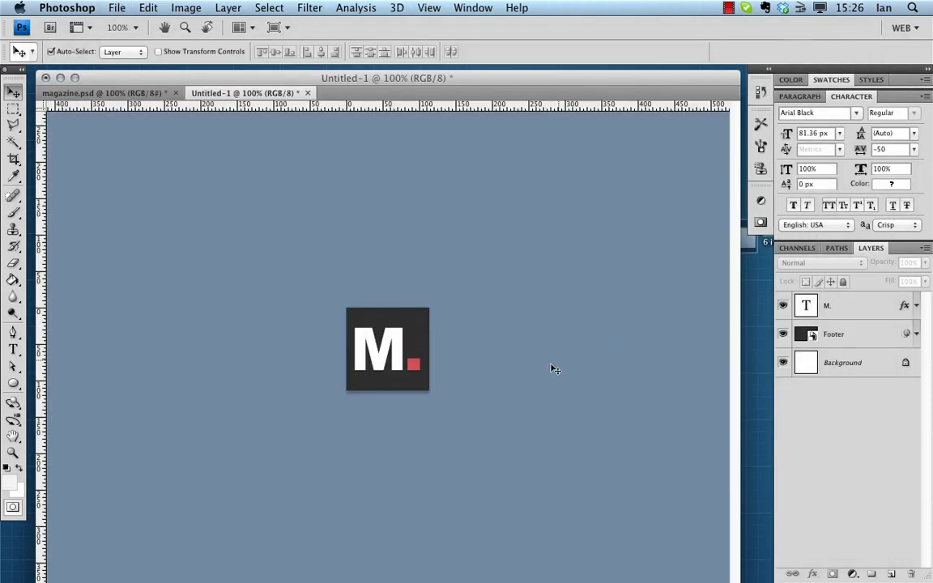
Step: Export a 72×72 version, replacing the existing 72×72 icon file
{"action": "left_click", "coordinate": [117, 8]}
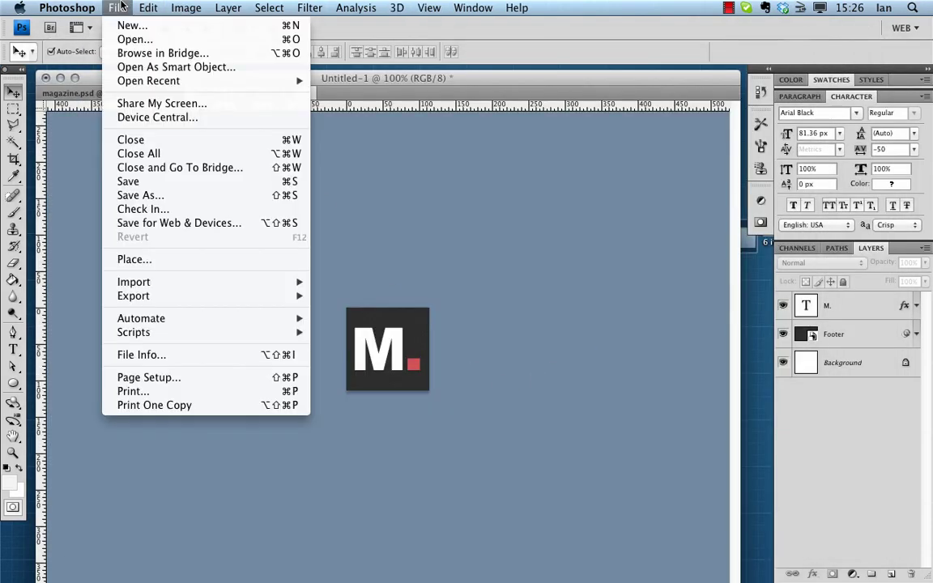
{"action": "left_click", "coordinate": [183, 223]}
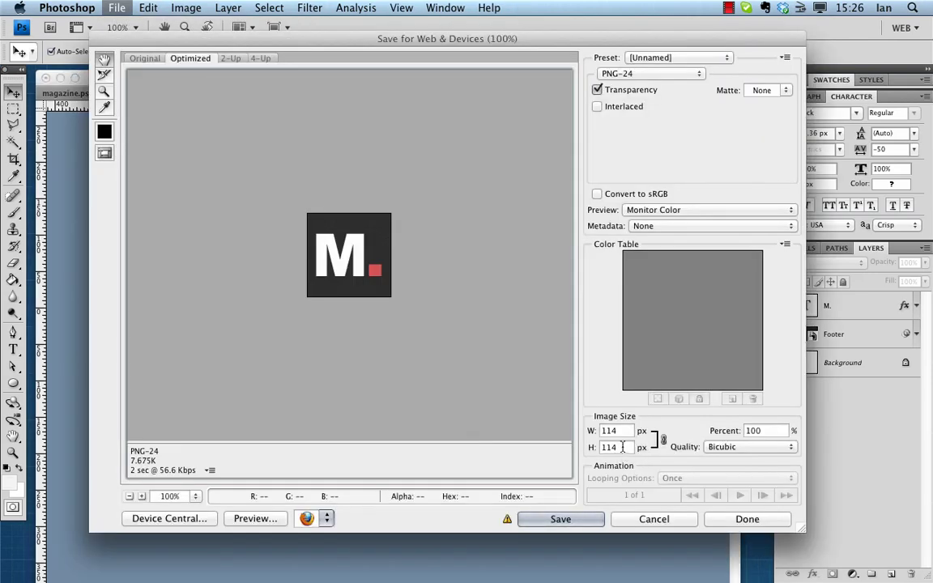
{"action": "key", "text": "Tab"}
{"action": "type", "text": "72"}
{"action": "left_click", "coordinate": [573, 519]}
{"action": "left_click", "coordinate": [218, 135]}
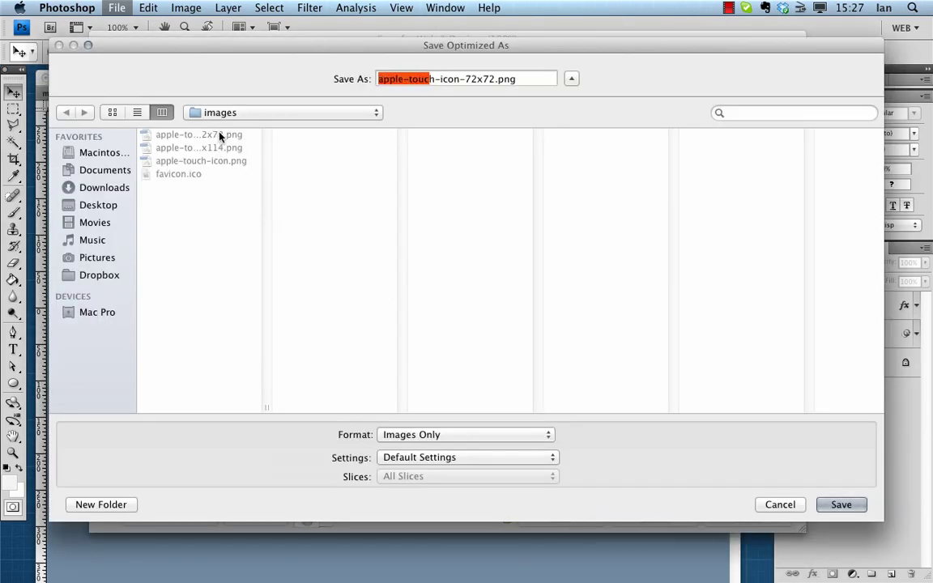
{"action": "left_click", "coordinate": [840, 503]}
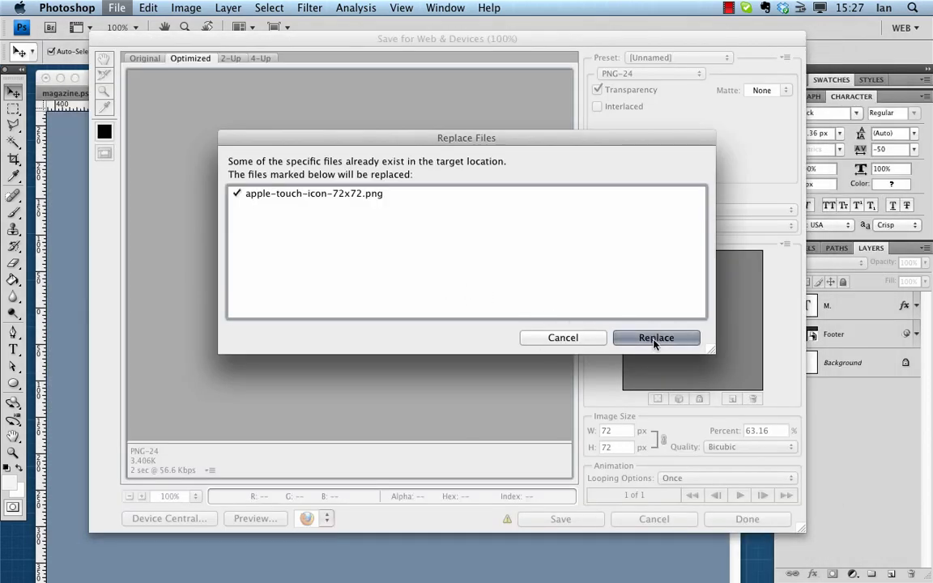
{"action": "left_click", "coordinate": [655, 337]}
Step: Export a 57×57 version, replacing apple-touch-icon.png
{"action": "left_click", "coordinate": [118, 8]}
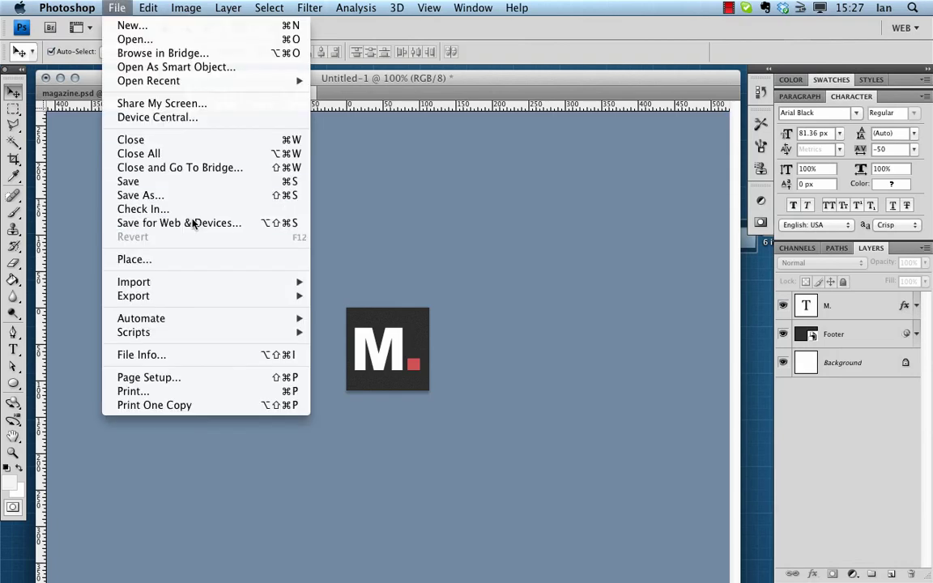
{"action": "left_click", "coordinate": [194, 219]}
{"action": "double_click", "coordinate": [609, 431]}
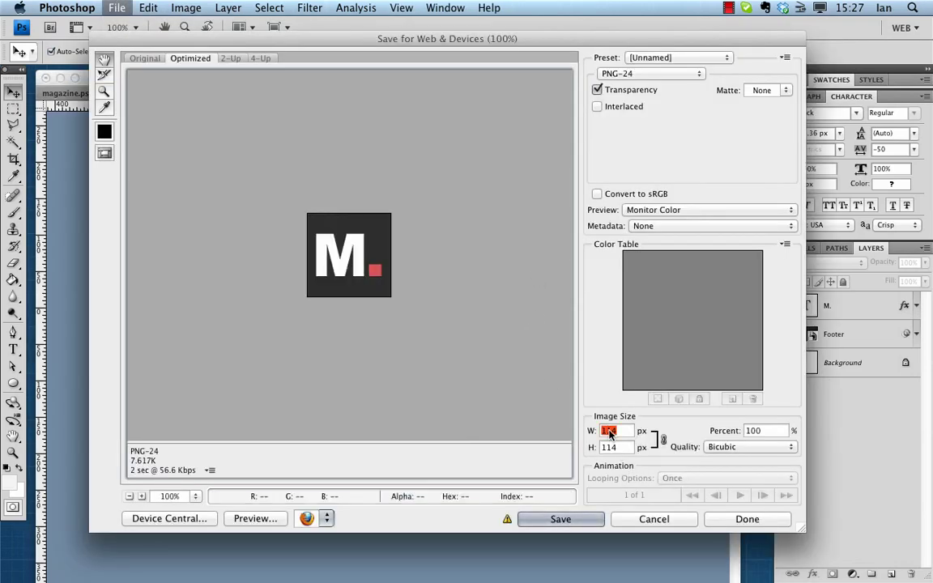
{"action": "type", "text": "57"}
{"action": "left_click", "coordinate": [561, 519]}
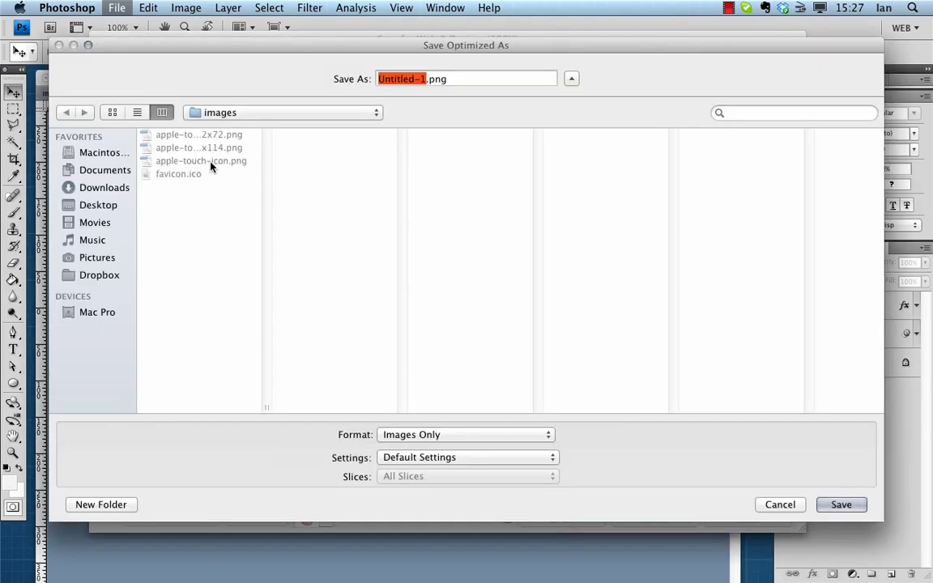
{"action": "left_click", "coordinate": [204, 161]}
{"action": "left_click", "coordinate": [841, 503]}
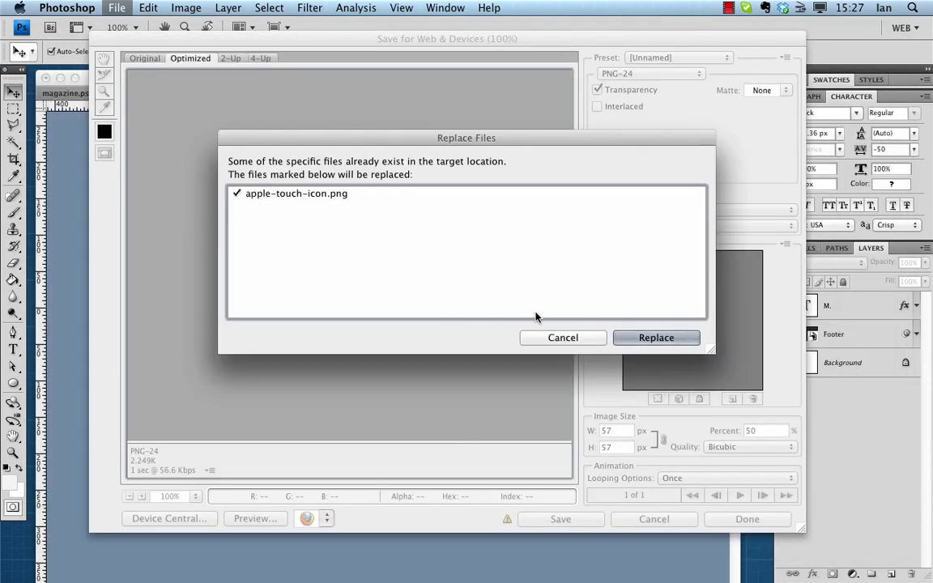
{"action": "left_click", "coordinate": [656, 334]}
Step: Resize the image to 28 pixels wide with Image Size
{"action": "left_click", "coordinate": [143, 9]}
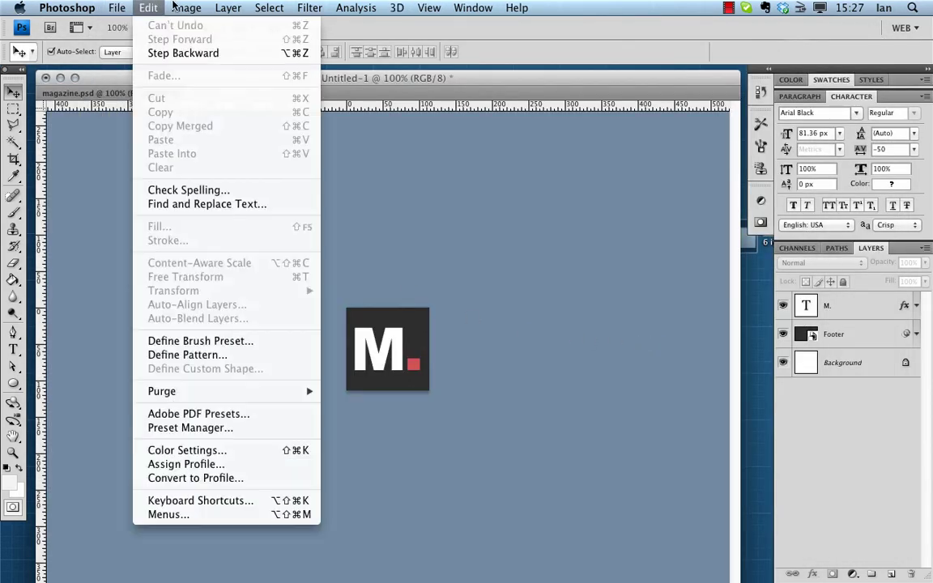
{"action": "left_click", "coordinate": [208, 118]}
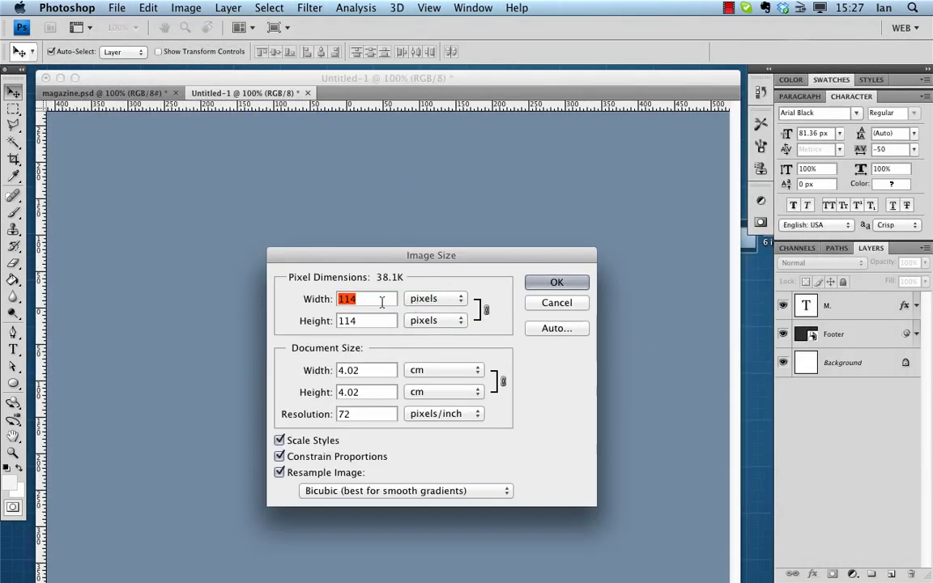
{"action": "type", "text": "28"}
{"action": "left_click", "coordinate": [553, 283]}
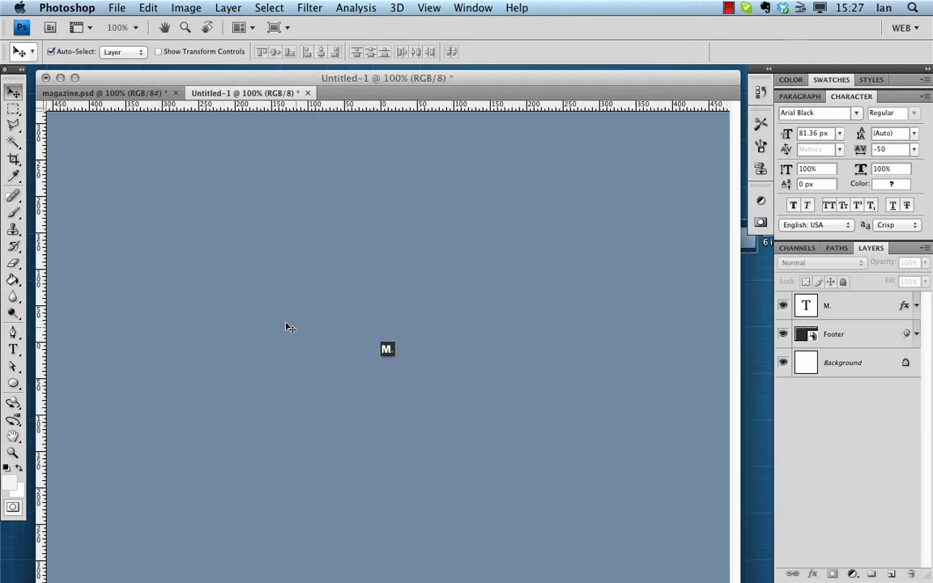
Step: Zoom in on the logo, select the M. layer, and sample red d55355 as foreground colour
{"action": "left_click", "coordinate": [13, 452]}
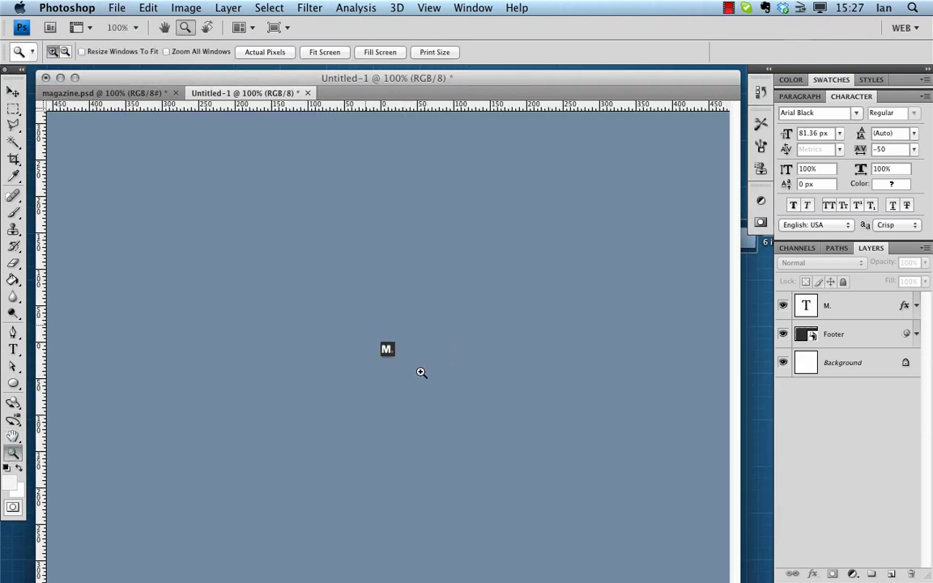
{"action": "left_click_drag", "start_coordinate": [375, 331], "coordinate": [395, 349]}
{"action": "left_click", "coordinate": [13, 92]}
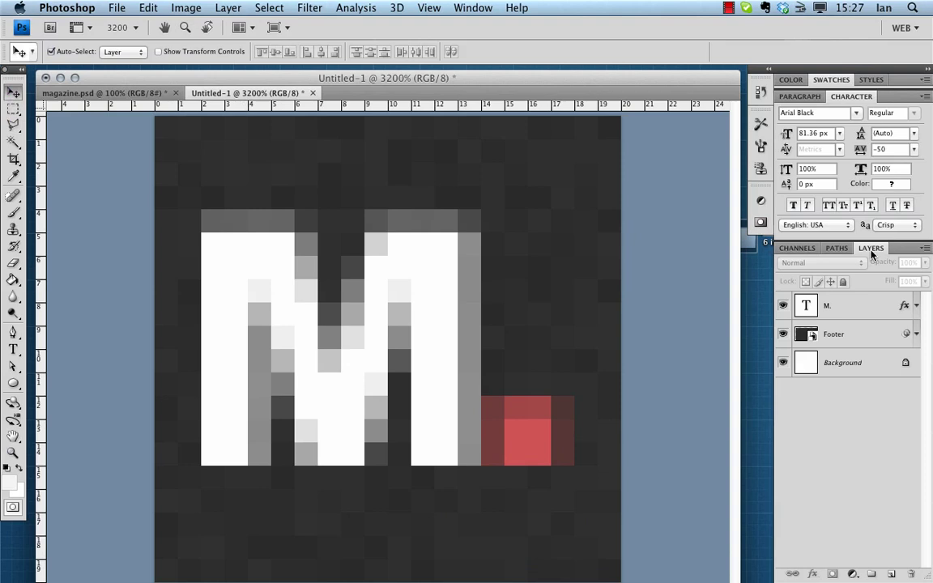
{"action": "left_click", "coordinate": [851, 312]}
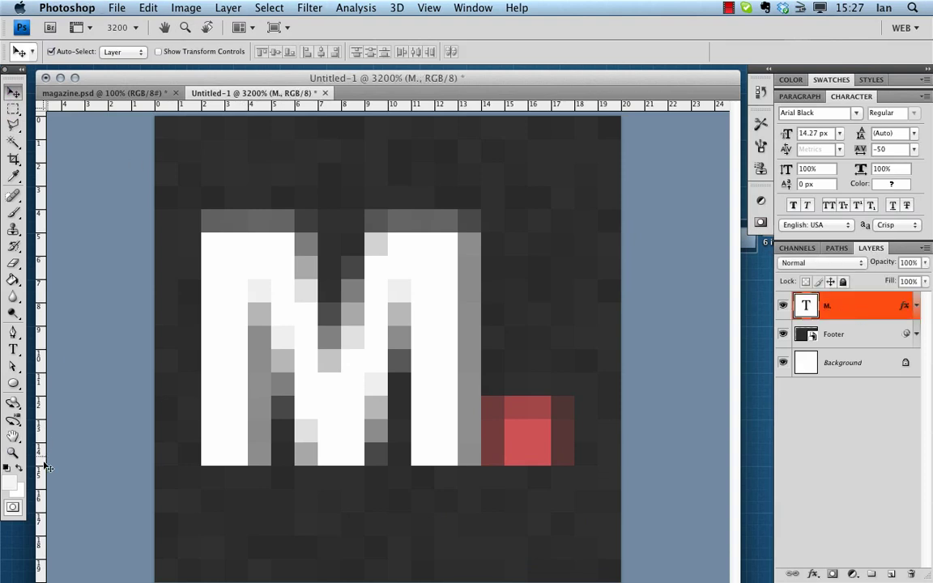
{"action": "left_click", "coordinate": [10, 484]}
{"action": "left_click", "coordinate": [539, 430]}
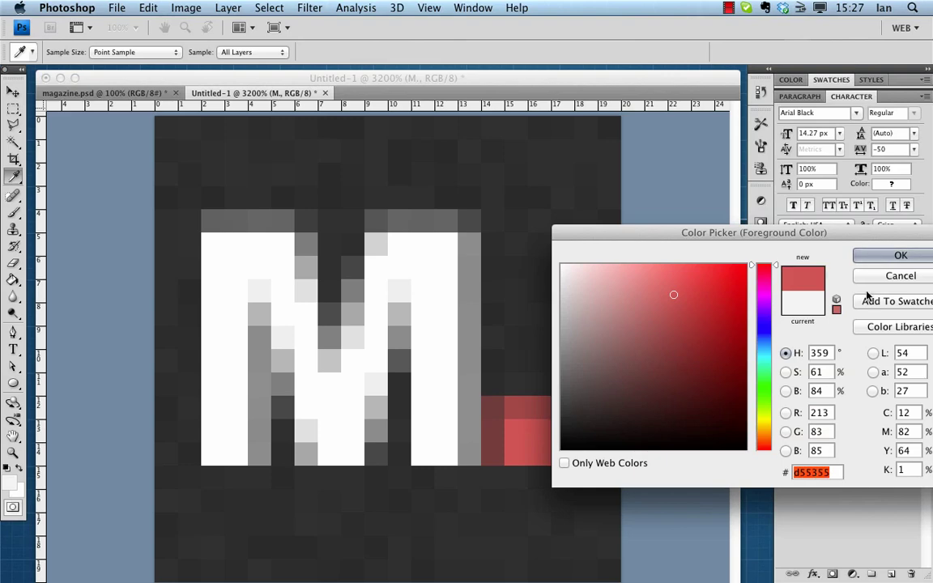
{"action": "left_click", "coordinate": [895, 255]}
Step: Convert the M. text layer to a shape via Layer > Type
{"action": "left_click", "coordinate": [267, 8]}
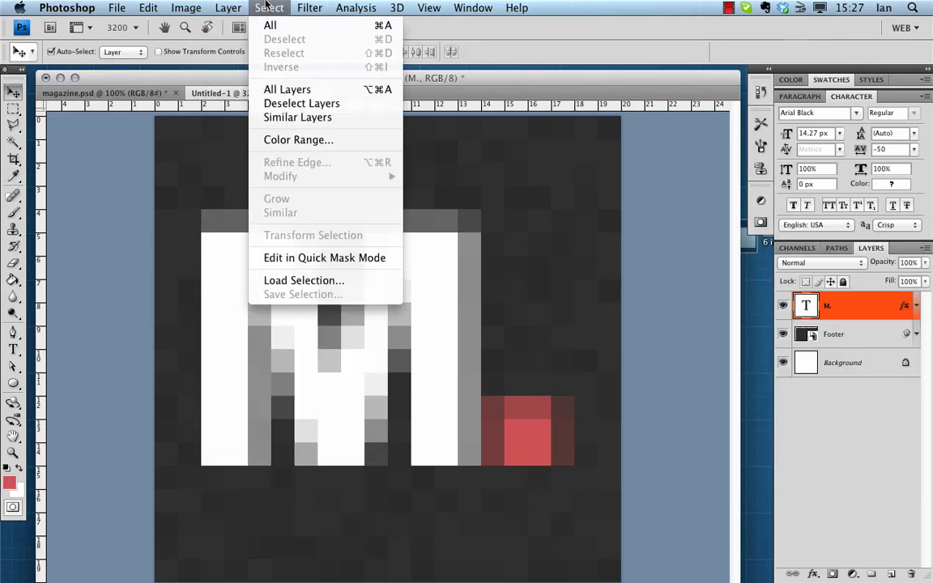
{"action": "mouse_move", "coordinate": [228, 7]}
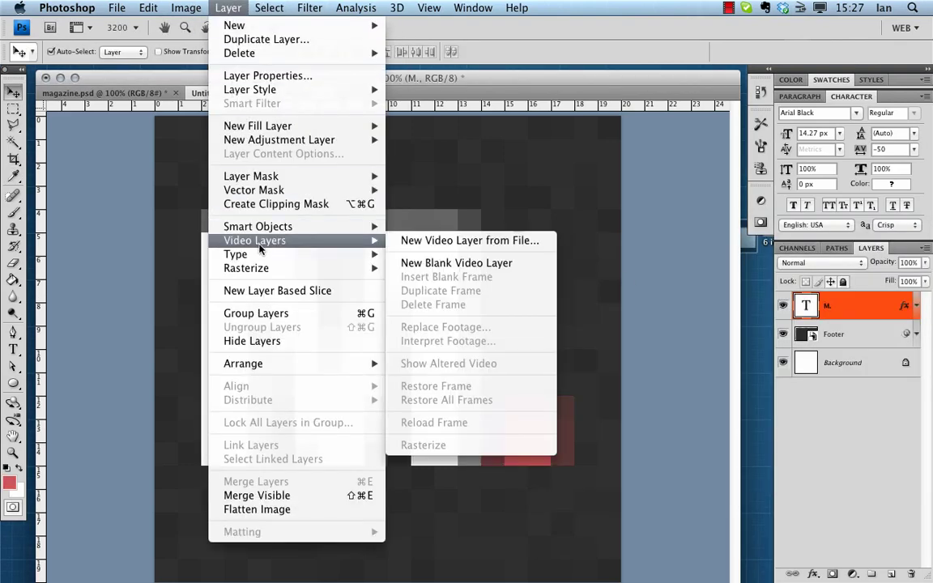
{"action": "mouse_move", "coordinate": [346, 254]}
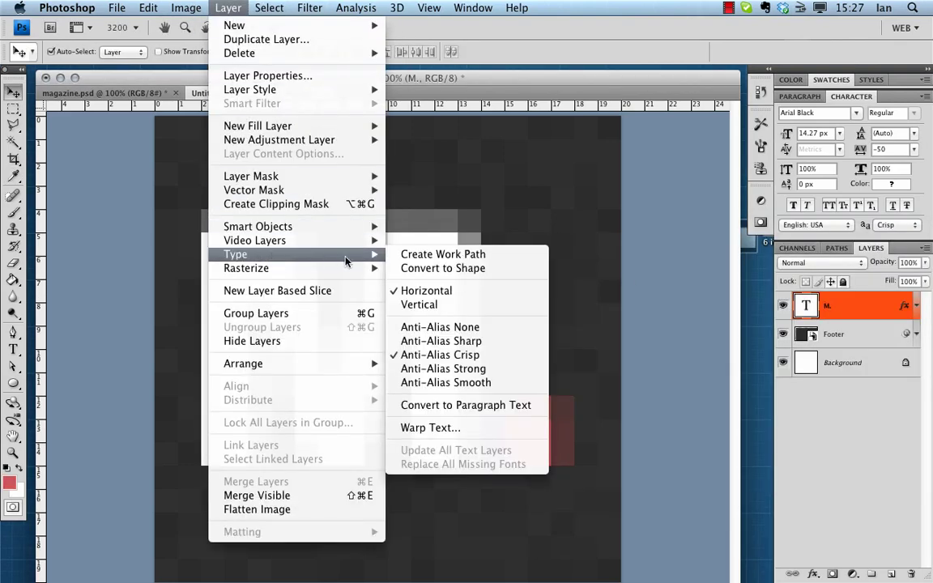
{"action": "left_click", "coordinate": [445, 271]}
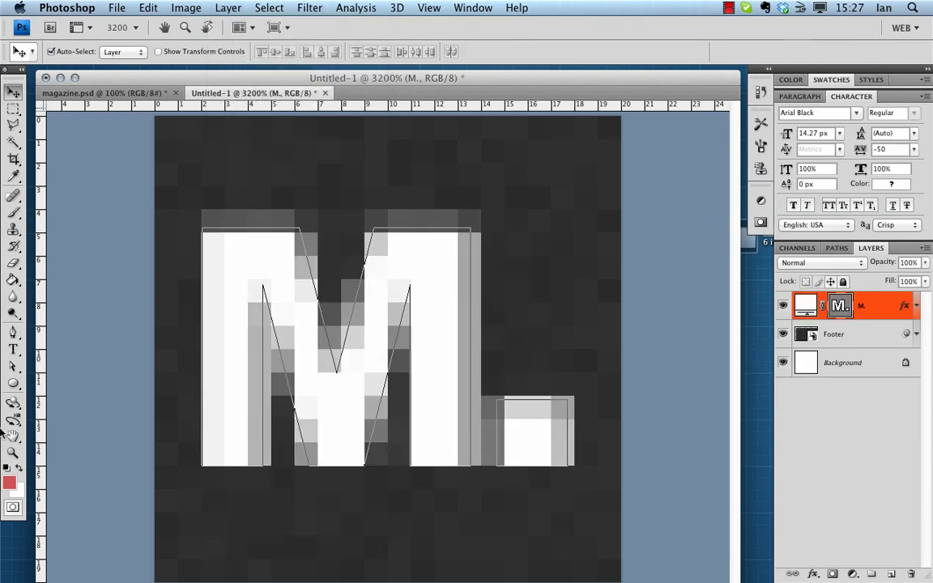
Step: Nudge the M's top and right-edge anchor points onto whole pixels with Direct Selection
{"action": "left_click", "coordinate": [11, 366]}
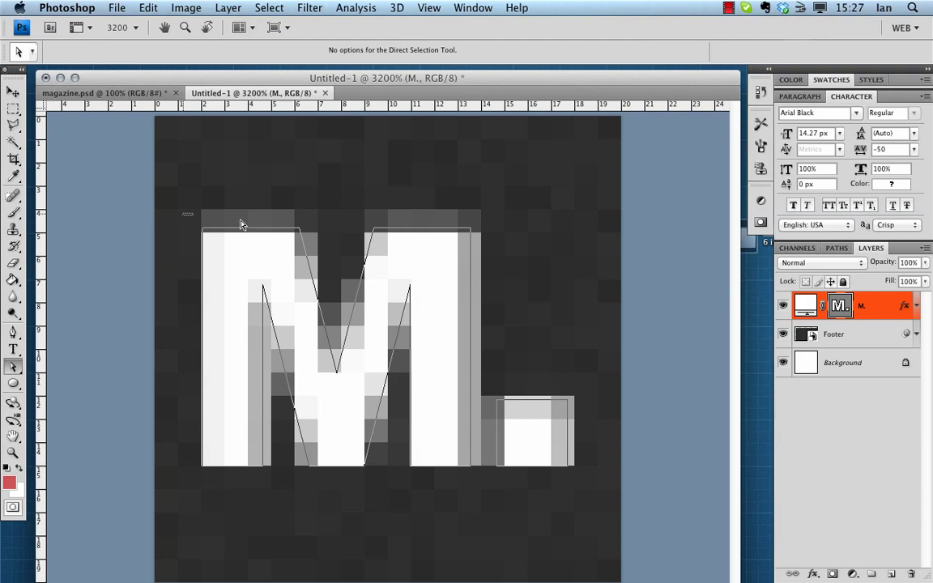
{"action": "left_click_drag", "start_coordinate": [241, 224], "coordinate": [509, 246]}
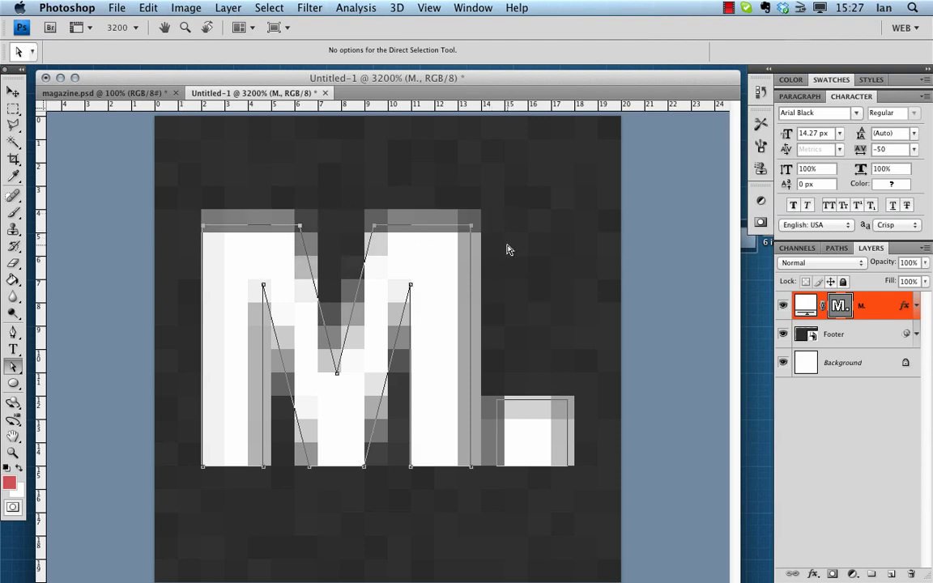
{"action": "key", "text": "shift+Up"}
{"action": "key", "text": "shift+Up"}
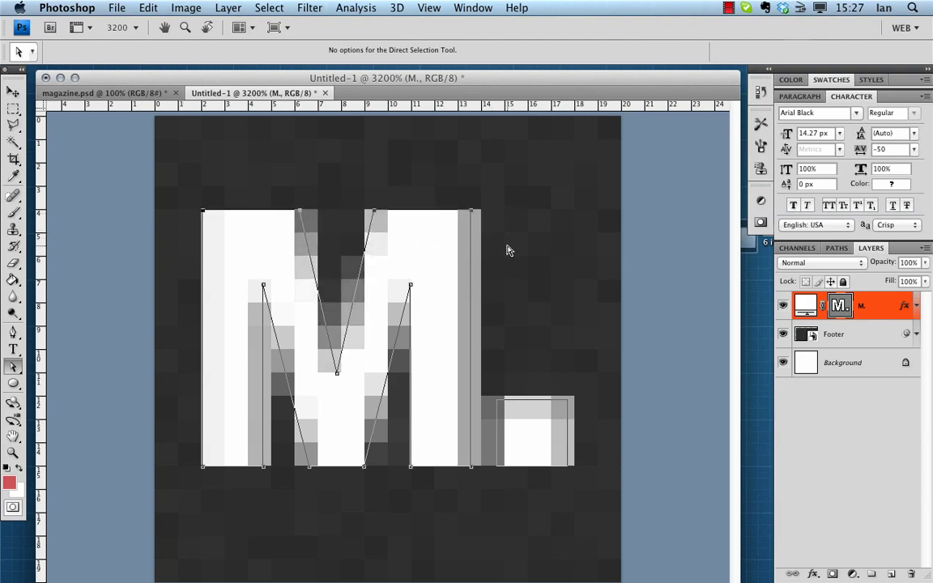
{"action": "left_click_drag", "start_coordinate": [449, 197], "coordinate": [486, 501]}
{"action": "key", "text": "shift+Left"}
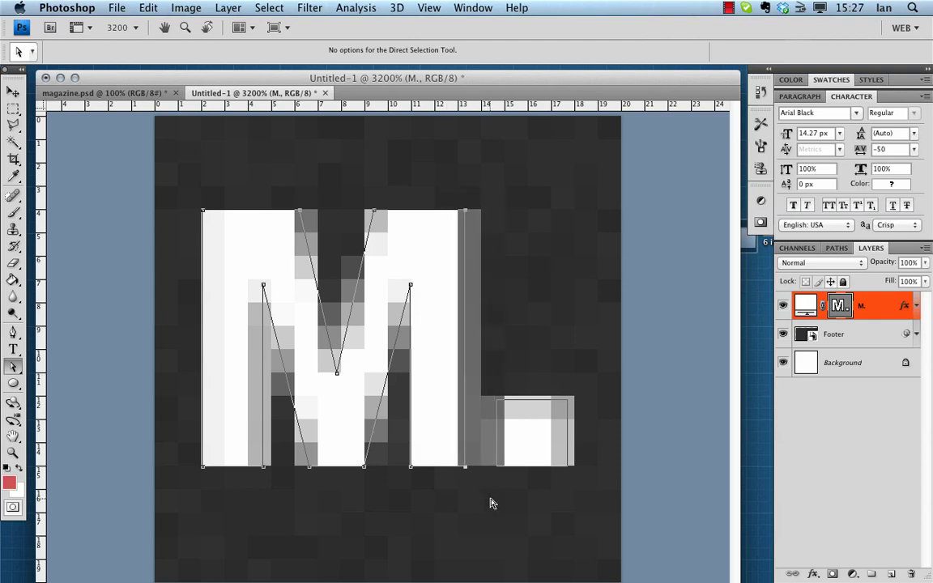
{"action": "key", "text": "Left"}
{"action": "key", "text": "Left"}
{"action": "key", "text": "Left"}
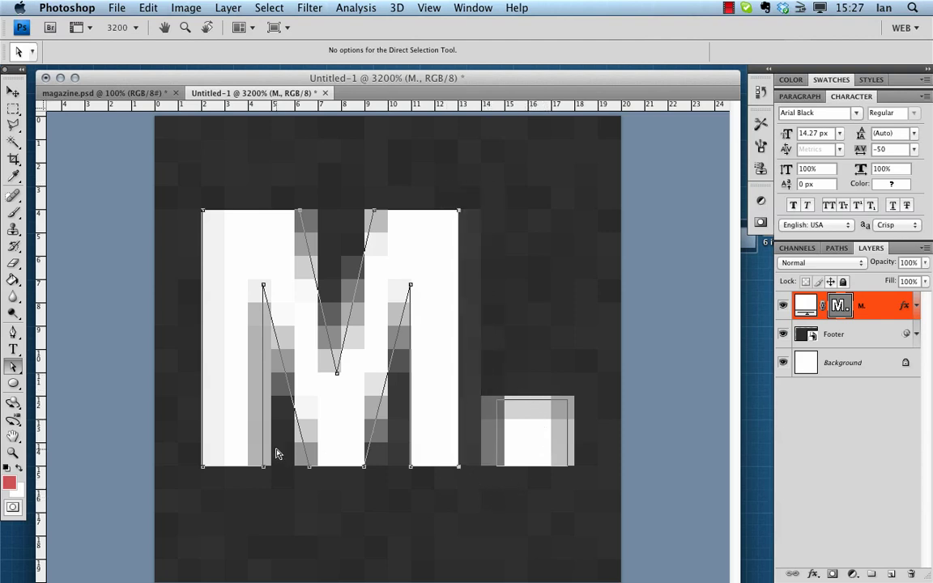
Step: Shift the M's inner left, bottom and top anchor points left onto pixel edges
{"action": "left_click_drag", "start_coordinate": [241, 510], "coordinate": [287, 291]}
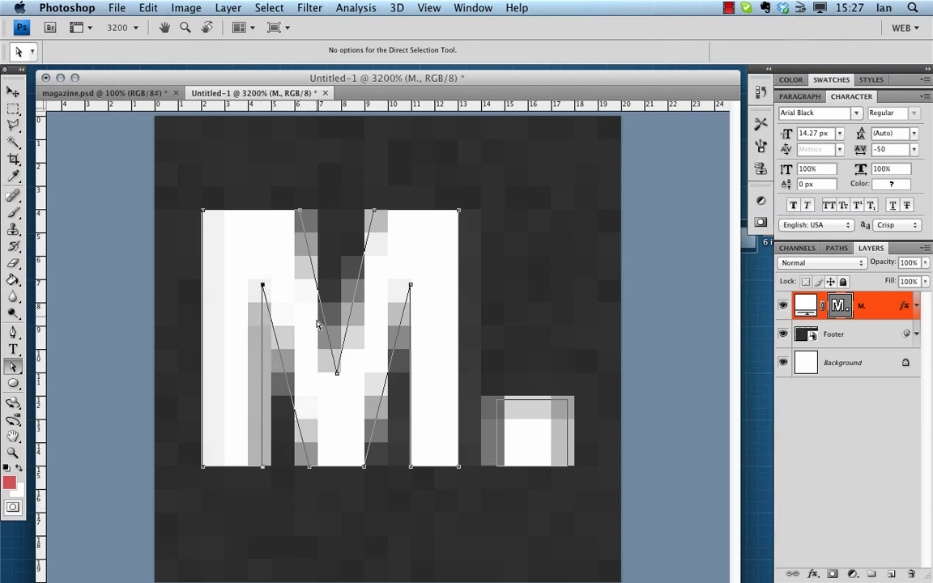
{"action": "key", "text": "Left"}
{"action": "key", "text": "Left"}
{"action": "key", "text": "Left"}
{"action": "key", "text": "Left"}
{"action": "key", "text": "Left"}
{"action": "key", "text": "Left"}
{"action": "key", "text": "Left"}
{"action": "key", "text": "Left"}
{"action": "key", "text": "Left"}
{"action": "key", "text": "Left"}
{"action": "key", "text": "Left"}
{"action": "key", "text": "Left"}
{"action": "key", "text": "Left"}
{"action": "key", "text": "Left"}
{"action": "key", "text": "Left"}
{"action": "key", "text": "Left"}
{"action": "key", "text": "Left"}
{"action": "key", "text": "Left"}
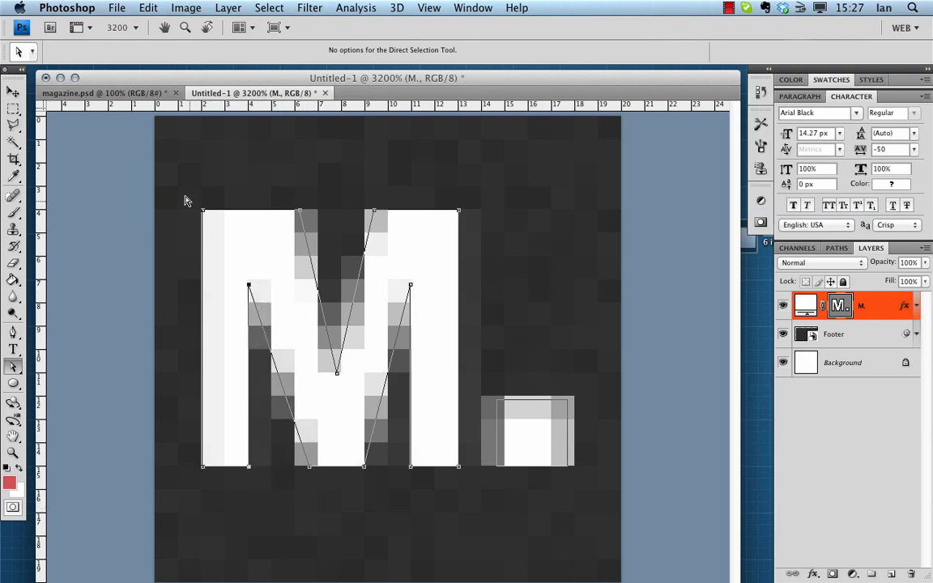
{"action": "left_click_drag", "start_coordinate": [183, 188], "coordinate": [229, 496]}
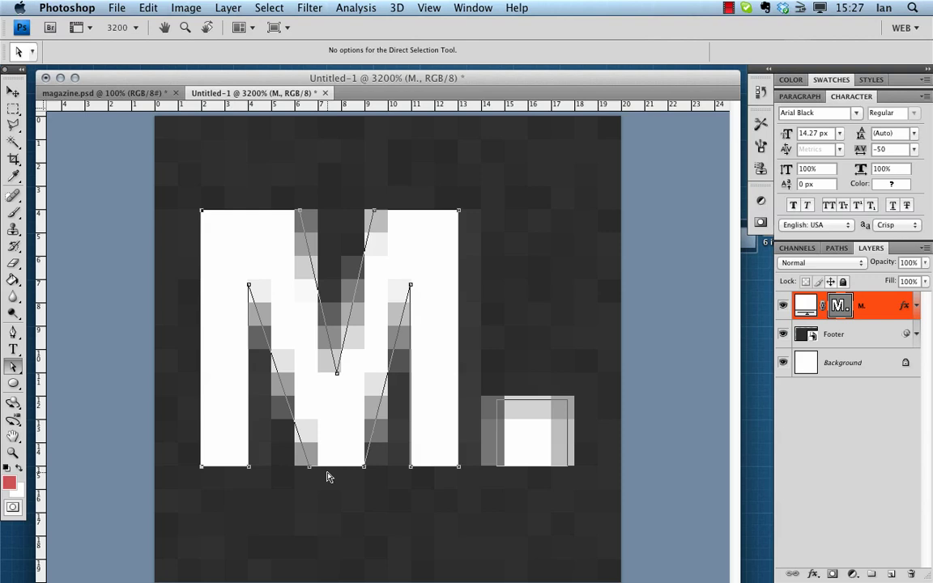
{"action": "left_click_drag", "start_coordinate": [292, 496], "coordinate": [324, 357]}
{"action": "key", "text": "Left"}
{"action": "key", "text": "Left"}
{"action": "key", "text": "Left"}
{"action": "key", "text": "Left"}
{"action": "key", "text": "Left"}
{"action": "key", "text": "Left"}
{"action": "key", "text": "Left"}
{"action": "key", "text": "Left"}
{"action": "key", "text": "Left"}
{"action": "key", "text": "Left"}
{"action": "key", "text": "Left"}
{"action": "key", "text": "Left"}
{"action": "key", "text": "Left"}
{"action": "key", "text": "Left"}
{"action": "key", "text": "Left"}
{"action": "key", "text": "Left"}
{"action": "key", "text": "Left"}
{"action": "key", "text": "Left"}
{"action": "key", "text": "Left"}
{"action": "key", "text": "Left"}
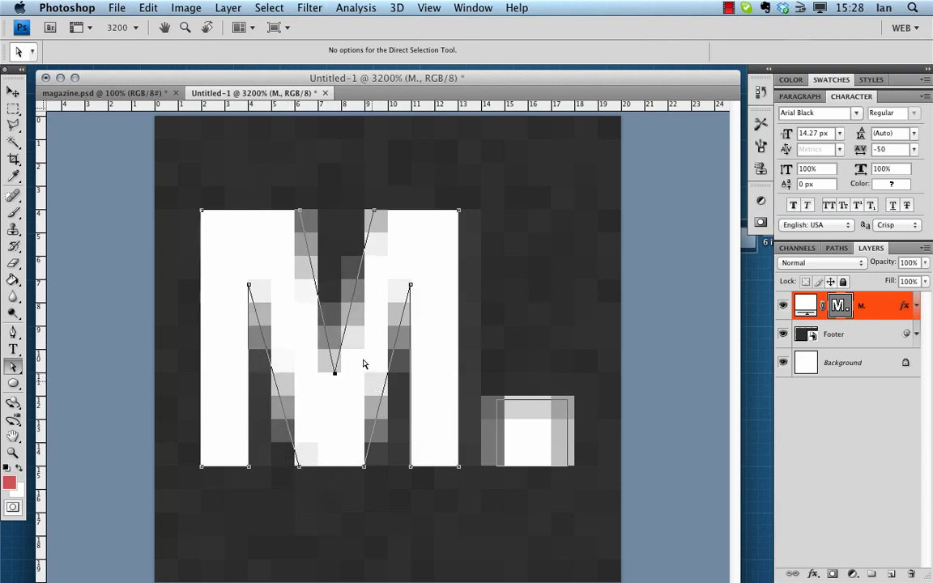
{"action": "left_click_drag", "start_coordinate": [274, 194], "coordinate": [328, 211]}
{"action": "key", "text": "Left"}
{"action": "key", "text": "Left"}
{"action": "key", "text": "Left"}
{"action": "key", "text": "Left"}
{"action": "key", "text": "Left"}
{"action": "key", "text": "Left"}
{"action": "key", "text": "Left"}
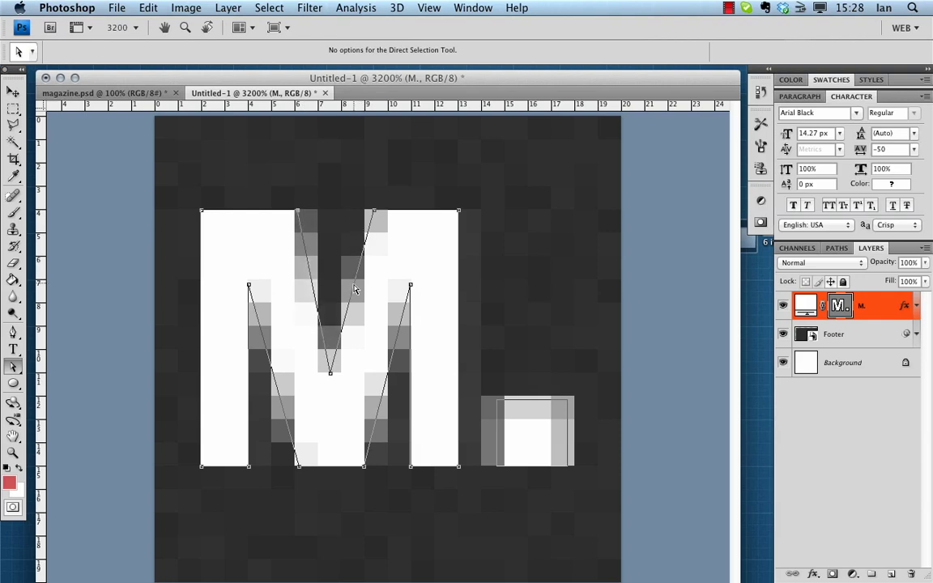
{"action": "key", "text": "Left"}
{"action": "key", "text": "Left"}
{"action": "key", "text": "Left"}
{"action": "key", "text": "Left"}
{"action": "key", "text": "Left"}
{"action": "key", "text": "Left"}
{"action": "key", "text": "Left"}
{"action": "key", "text": "Left"}
{"action": "key", "text": "Left"}
{"action": "key", "text": "Left"}
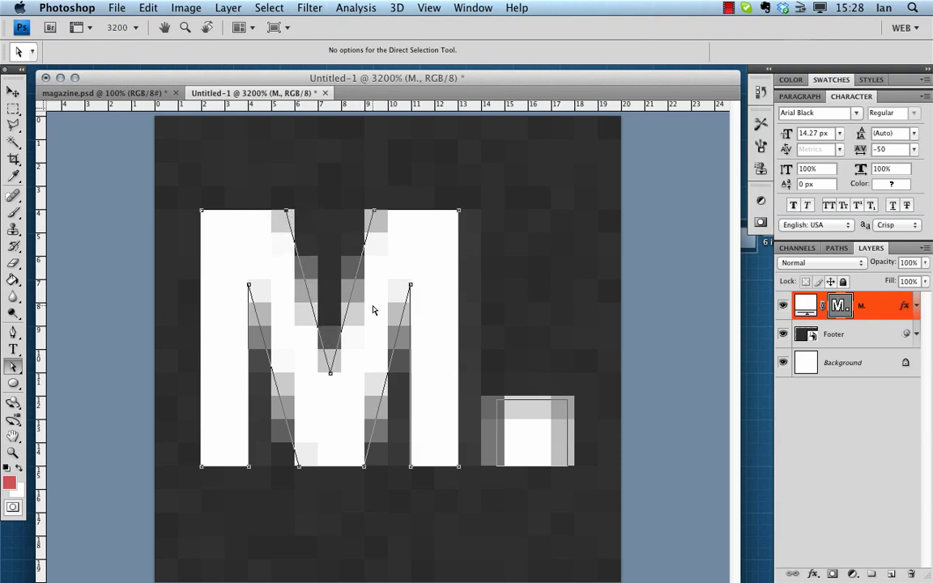
{"action": "left_click", "coordinate": [549, 446]}
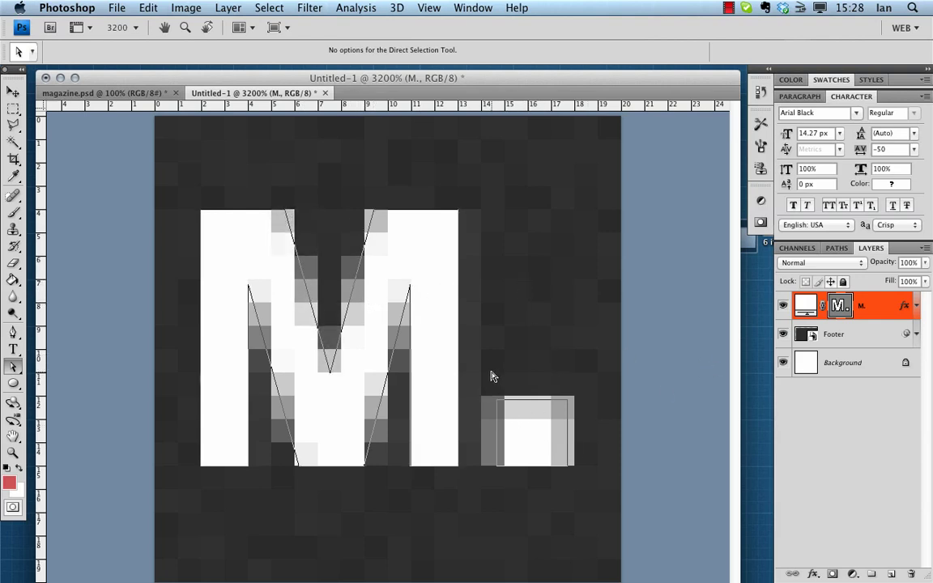
Step: Enlarge the square full stop by nudging its left, top and right edges onto pixels
{"action": "left_click_drag", "start_coordinate": [492, 376], "coordinate": [533, 500]}
{"action": "key", "text": "Left"}
{"action": "key", "text": "Left"}
{"action": "key", "text": "Left"}
{"action": "key", "text": "Left"}
{"action": "key", "text": "Left"}
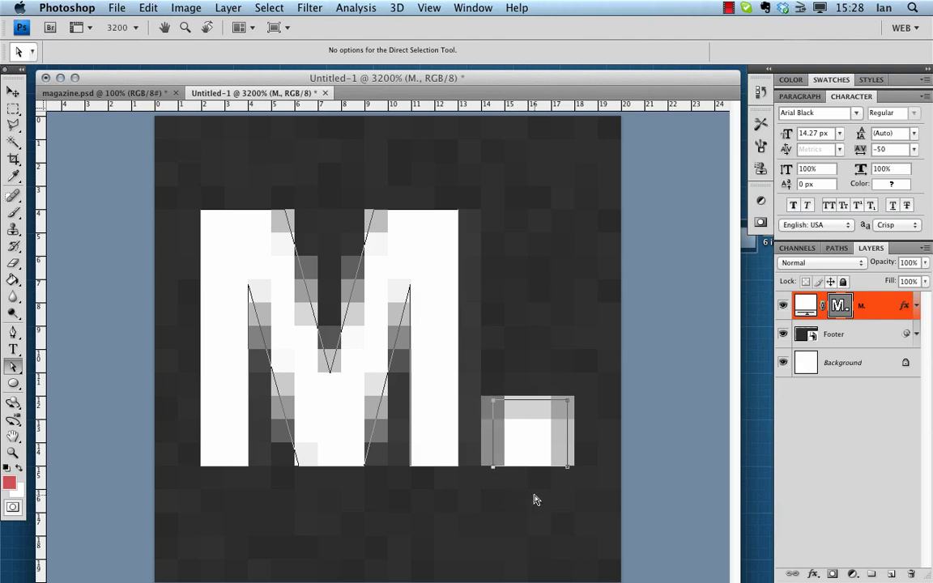
{"action": "key", "text": "Left"}
{"action": "key", "text": "Left"}
{"action": "key", "text": "Left"}
{"action": "key", "text": "Left"}
{"action": "key", "text": "Left"}
{"action": "key", "text": "Left"}
{"action": "key", "text": "Left"}
{"action": "key", "text": "Left"}
{"action": "key", "text": "Left"}
{"action": "key", "text": "Left"}
{"action": "key", "text": "Left"}
{"action": "key", "text": "Left"}
{"action": "key", "text": "Left"}
{"action": "key", "text": "Left"}
{"action": "key", "text": "Left"}
{"action": "key", "text": "Left"}
{"action": "left_click_drag", "start_coordinate": [589, 374], "coordinate": [493, 416]}
{"action": "key", "text": "Right"}
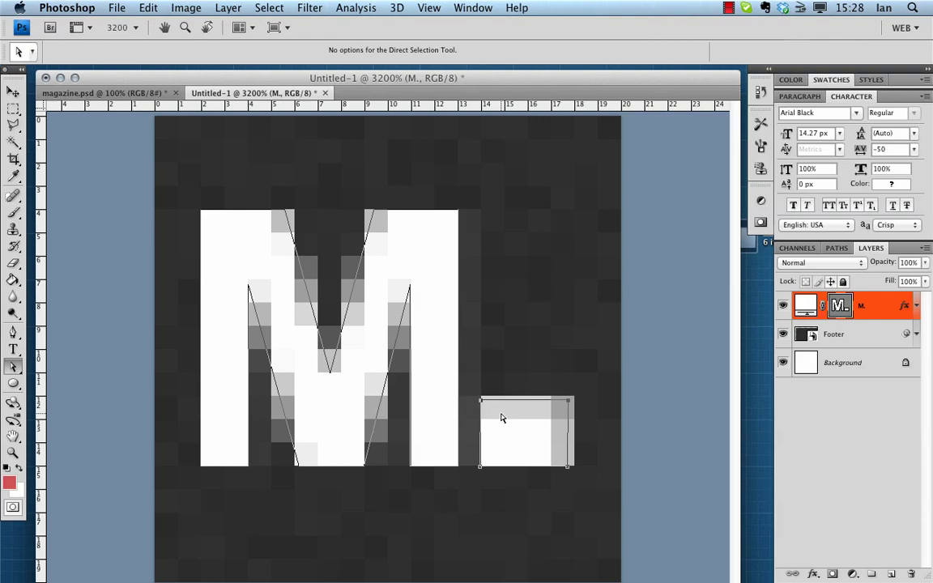
{"action": "key", "text": "Up"}
{"action": "key", "text": "Up"}
{"action": "key", "text": "Up"}
{"action": "key", "text": "Up"}
{"action": "key", "text": "Up"}
{"action": "key", "text": "Up"}
{"action": "key", "text": "Up"}
{"action": "key", "text": "Up"}
{"action": "key", "text": "Up"}
{"action": "key", "text": "Up"}
{"action": "key", "text": "Up"}
{"action": "key", "text": "Up"}
{"action": "key", "text": "Up"}
{"action": "key", "text": "Up"}
{"action": "key", "text": "Up"}
{"action": "key", "text": "Up"}
{"action": "key", "text": "Up"}
{"action": "key", "text": "Up"}
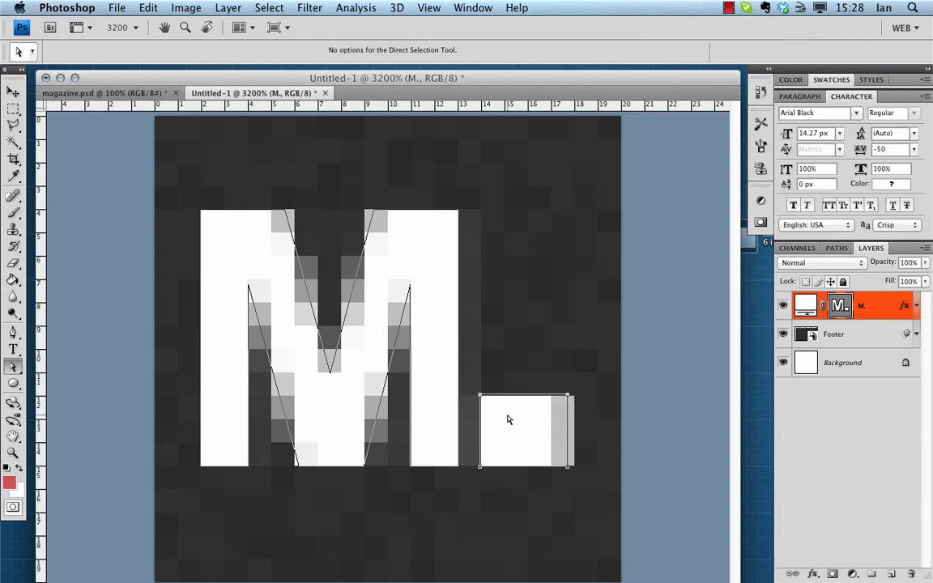
{"action": "key", "text": "Up"}
{"action": "key", "text": "Up"}
{"action": "key", "text": "Up"}
{"action": "key", "text": "Up"}
{"action": "key", "text": "Up"}
{"action": "key", "text": "Up"}
{"action": "key", "text": "Up"}
{"action": "key", "text": "Up"}
{"action": "key", "text": "Up"}
{"action": "key", "text": "Up"}
{"action": "key", "text": "Up"}
{"action": "key", "text": "Up"}
{"action": "key", "text": "Up"}
{"action": "key", "text": "Up"}
{"action": "key", "text": "Up"}
{"action": "key", "text": "Up"}
{"action": "key", "text": "Up"}
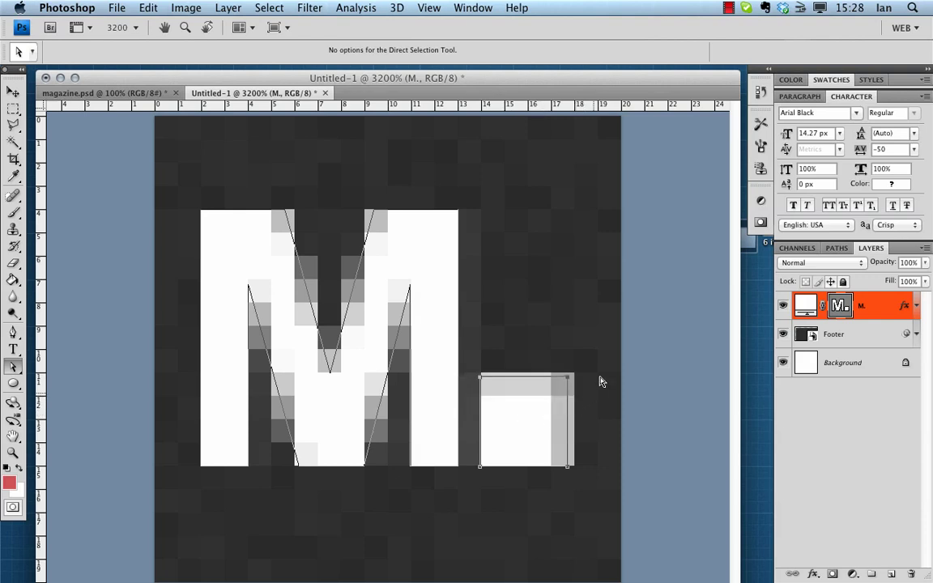
{"action": "left_click_drag", "start_coordinate": [594, 350], "coordinate": [557, 485]}
{"action": "key", "text": "Right"}
{"action": "key", "text": "Right"}
{"action": "key", "text": "Right"}
{"action": "key", "text": "Right"}
{"action": "key", "text": "Right"}
{"action": "key", "text": "Right"}
{"action": "key", "text": "Right"}
{"action": "key", "text": "Right"}
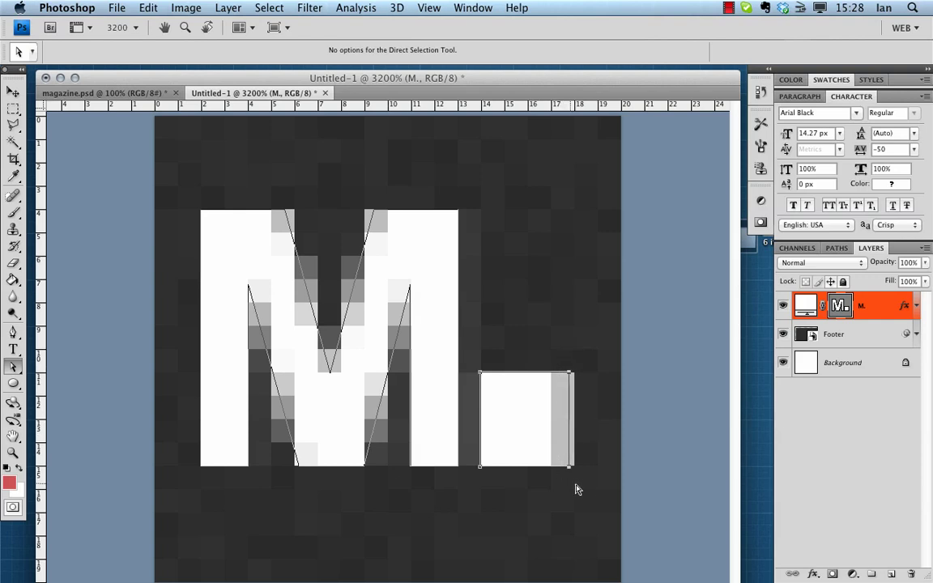
{"action": "key", "text": "Right"}
{"action": "key", "text": "Right"}
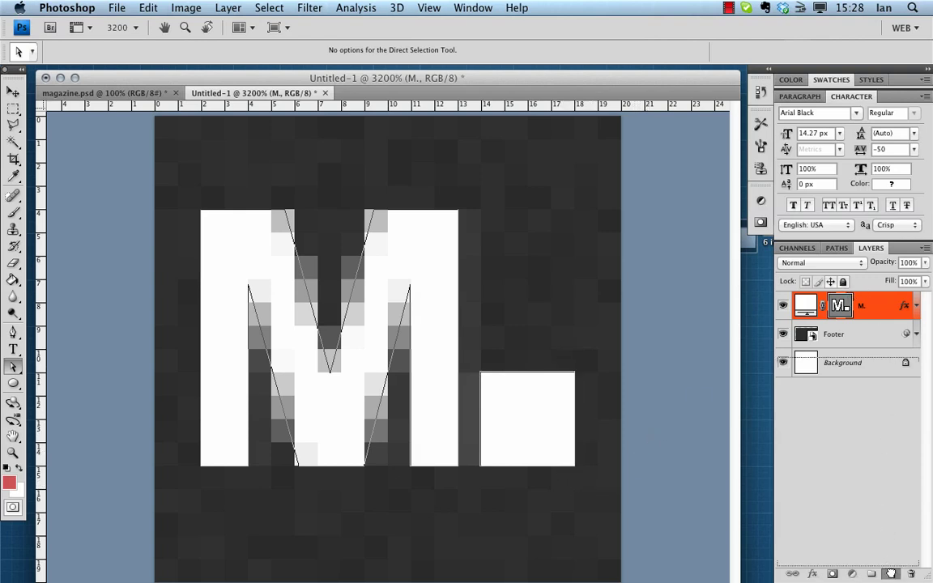
Step: Split the M. icon into two layers: the period square on a copy, the white M on the original
{"action": "key", "text": "super+j"}
{"action": "left_click", "coordinate": [783, 334]}
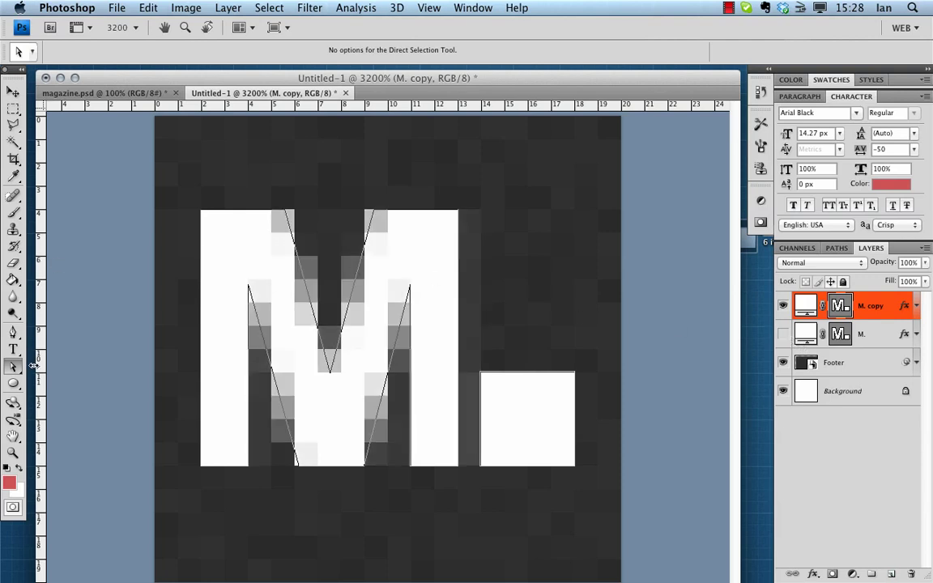
{"action": "left_click_drag", "start_coordinate": [137, 115], "coordinate": [482, 514]}
{"action": "key", "text": "Delete"}
{"action": "left_click", "coordinate": [783, 306]}
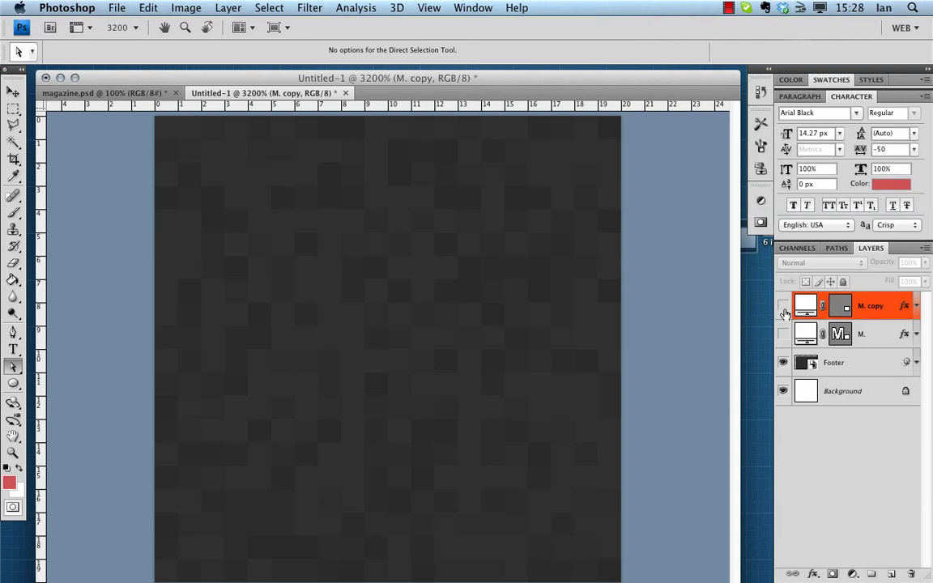
{"action": "key", "text": "alt+bracketleft"}
{"action": "left_click_drag", "start_coordinate": [620, 340], "coordinate": [477, 505]}
{"action": "key", "text": "Delete"}
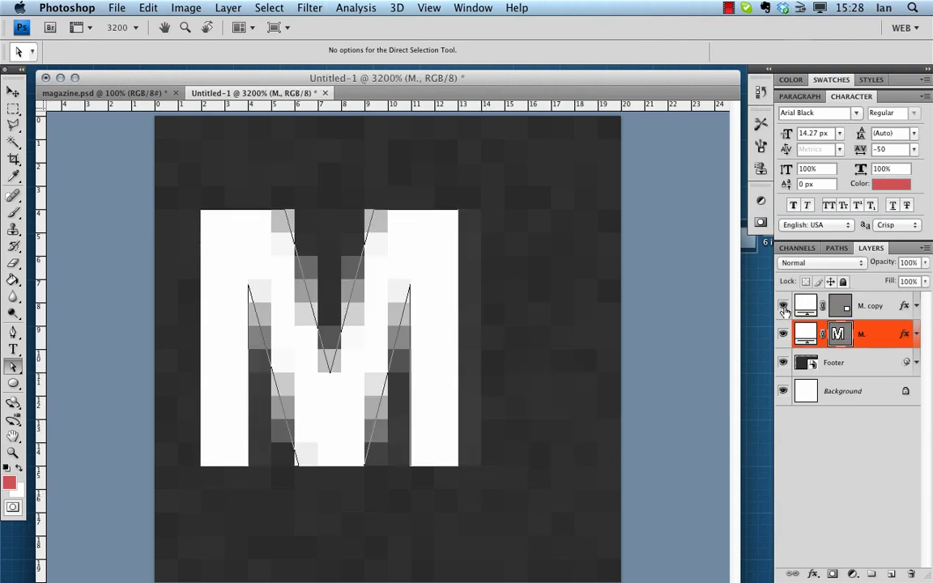
Step: Fill the period square with red #d55355 and view the icon at 100%
{"action": "left_click", "coordinate": [783, 305]}
{"action": "double_click", "coordinate": [805, 305]}
{"action": "left_click_drag", "start_coordinate": [793, 473], "coordinate": [814, 474]}
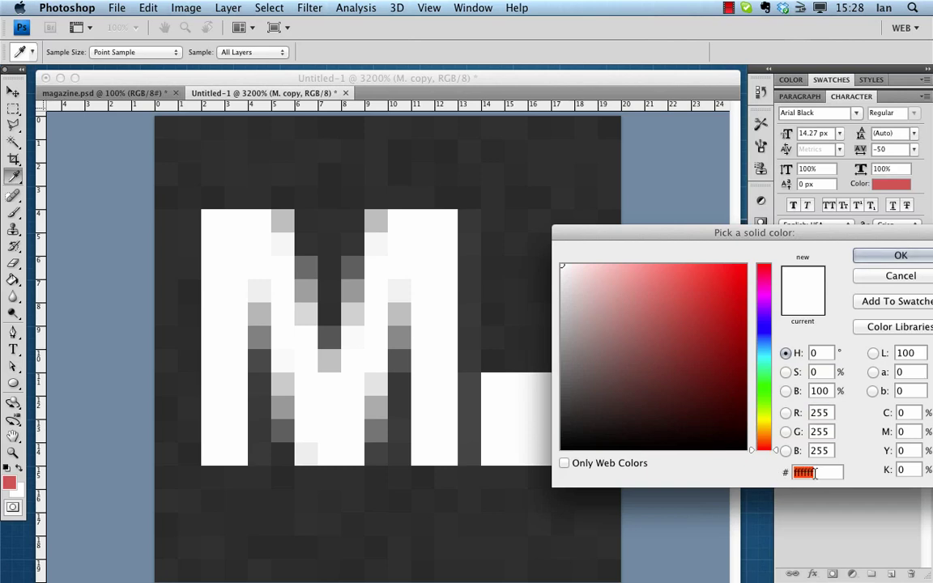
{"action": "type", "text": "d55355"}
{"action": "key", "text": "Return"}
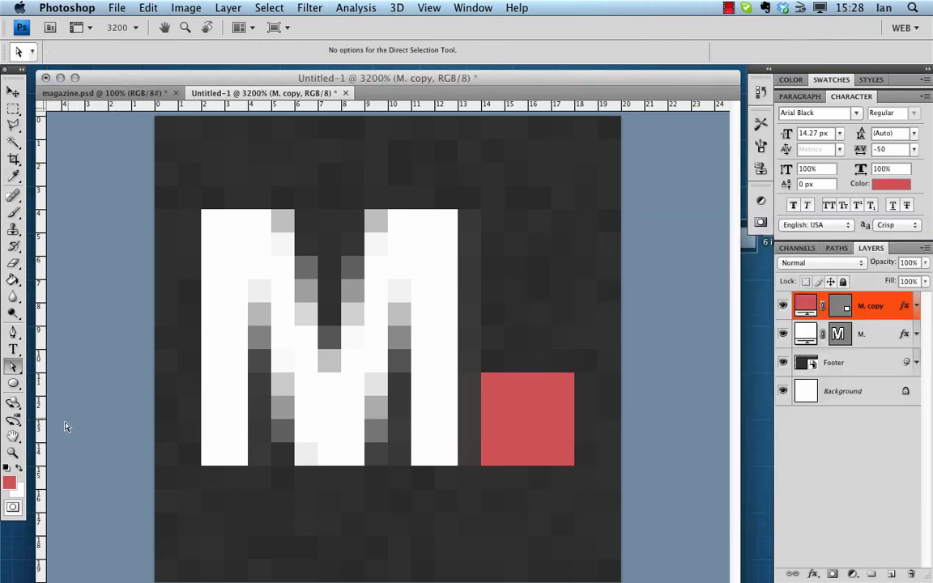
{"action": "key", "text": "z"}
{"action": "key", "text": "super+1"}
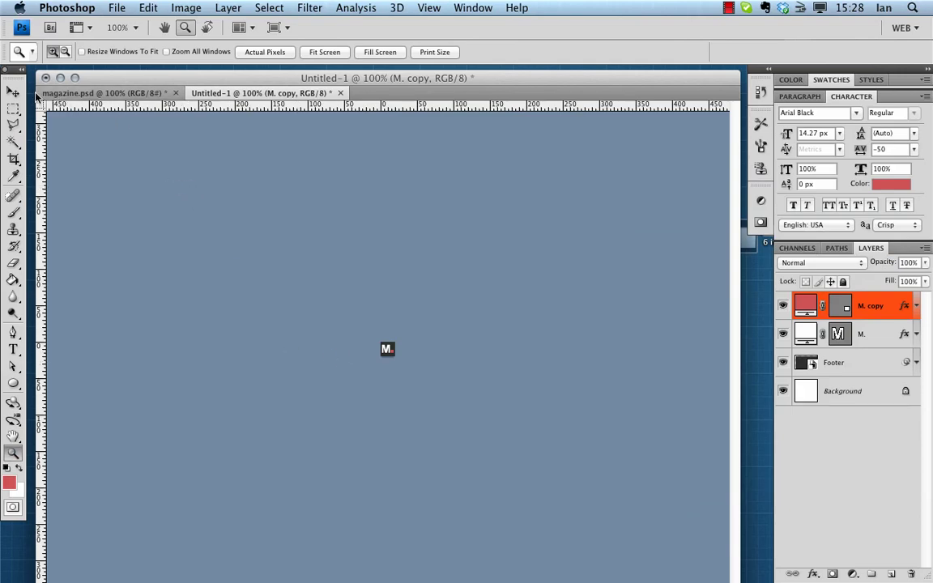
Step: Save the icon for web over the existing favicon.ico, then close the scratch document
{"action": "left_click", "coordinate": [116, 7]}
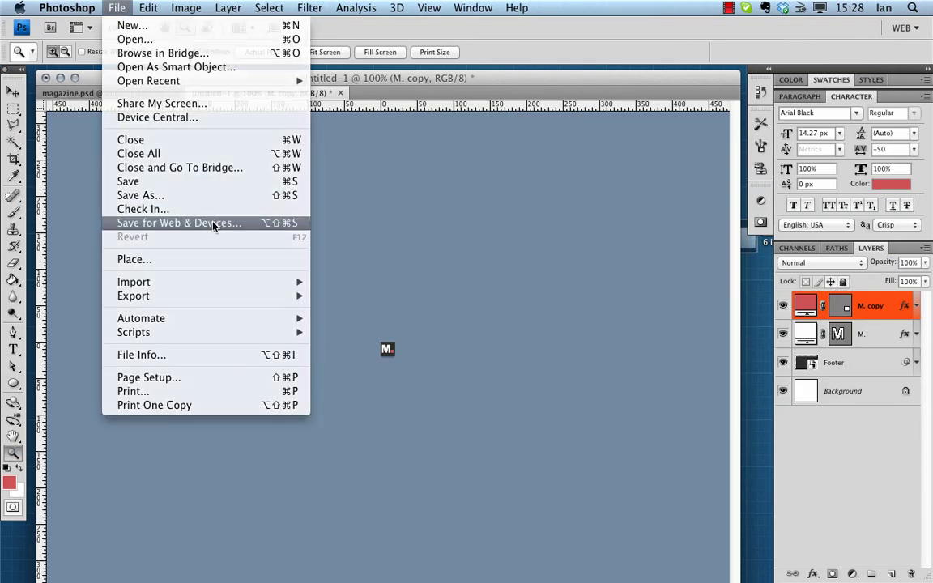
{"action": "left_click", "coordinate": [212, 223]}
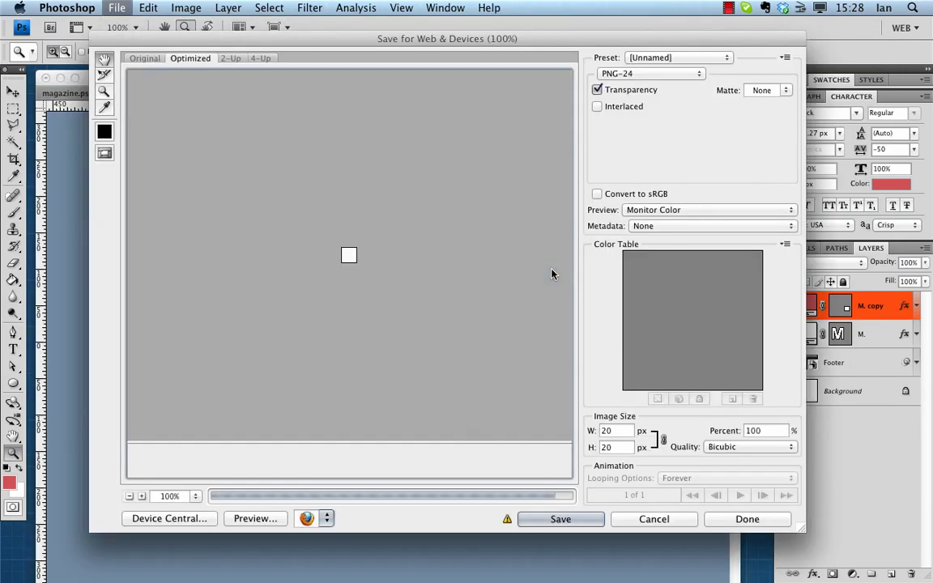
{"action": "left_click", "coordinate": [546, 519]}
{"action": "left_click", "coordinate": [184, 176]}
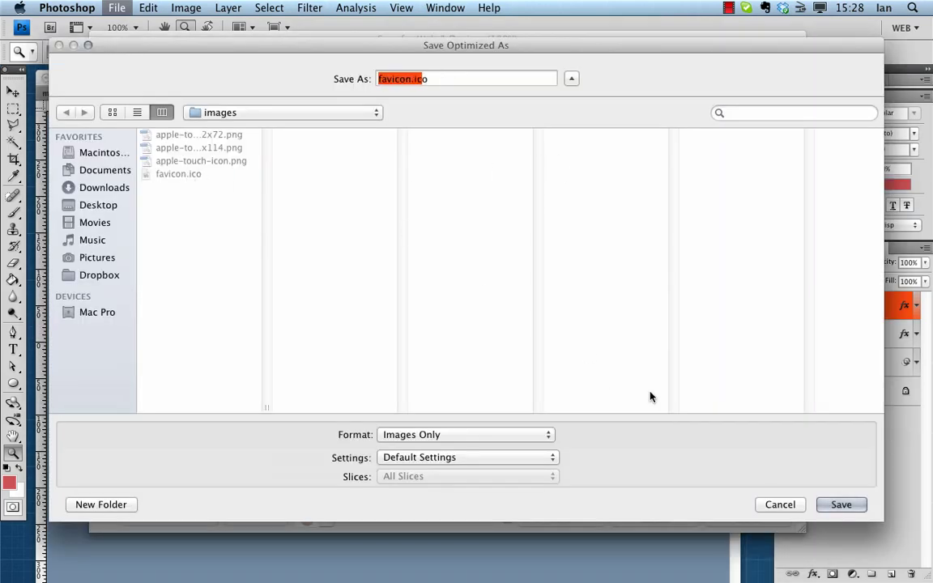
{"action": "left_click", "coordinate": [841, 504]}
{"action": "left_click", "coordinate": [655, 338]}
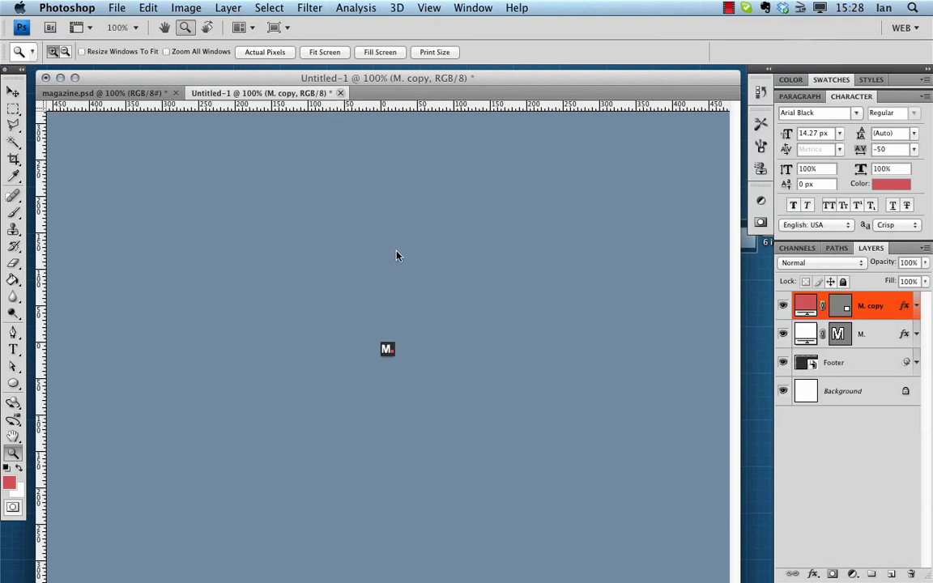
{"action": "key", "text": "super+w"}
Step: Discard the scratch document's changes and scroll through magazine.psd from header to footer
{"action": "left_click", "coordinate": [537, 224]}
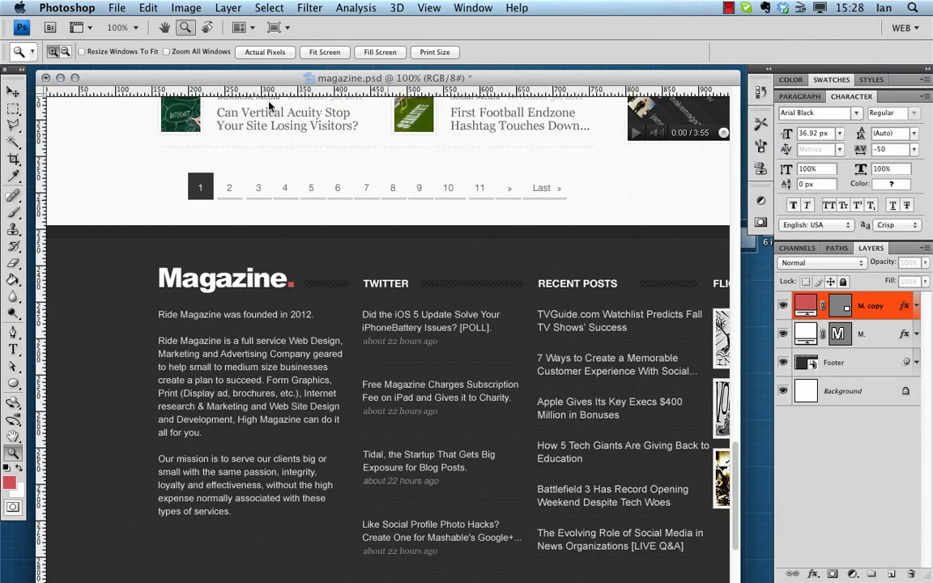
{"action": "left_click_drag", "start_coordinate": [222, 78], "coordinate": [220, 75]}
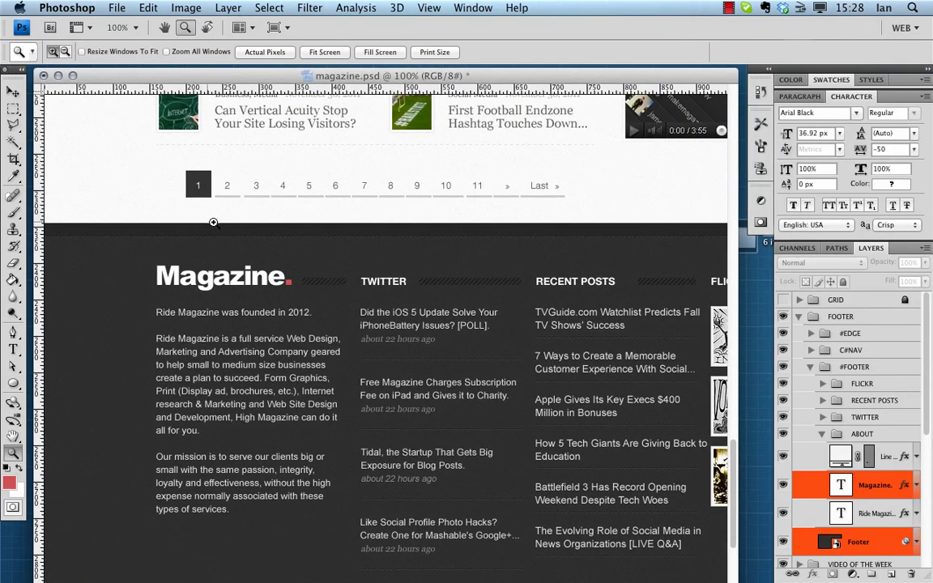
{"action": "scroll", "coordinate": [277, 246], "scroll_direction": "up", "scroll_amount": 20}
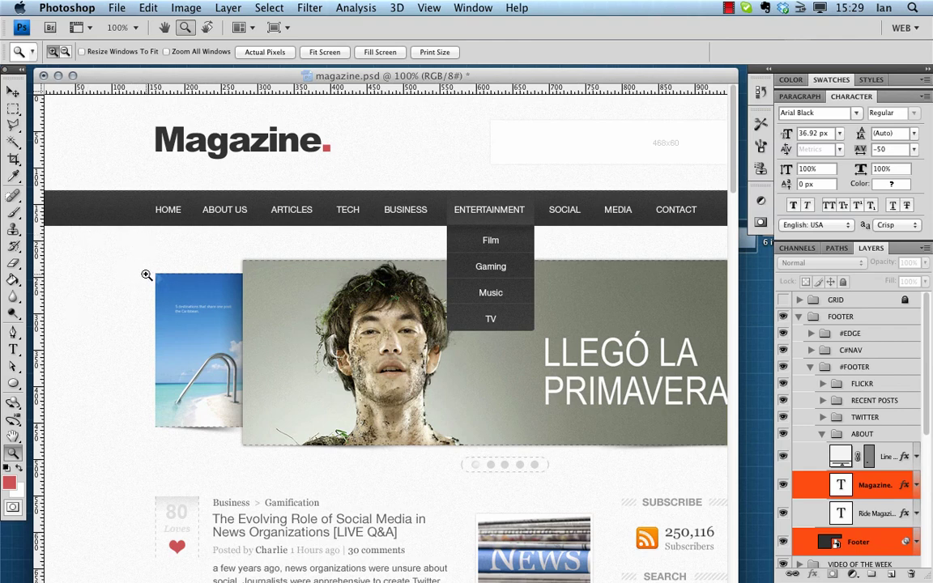
{"action": "scroll", "coordinate": [148, 272], "scroll_direction": "down", "scroll_amount": 10}
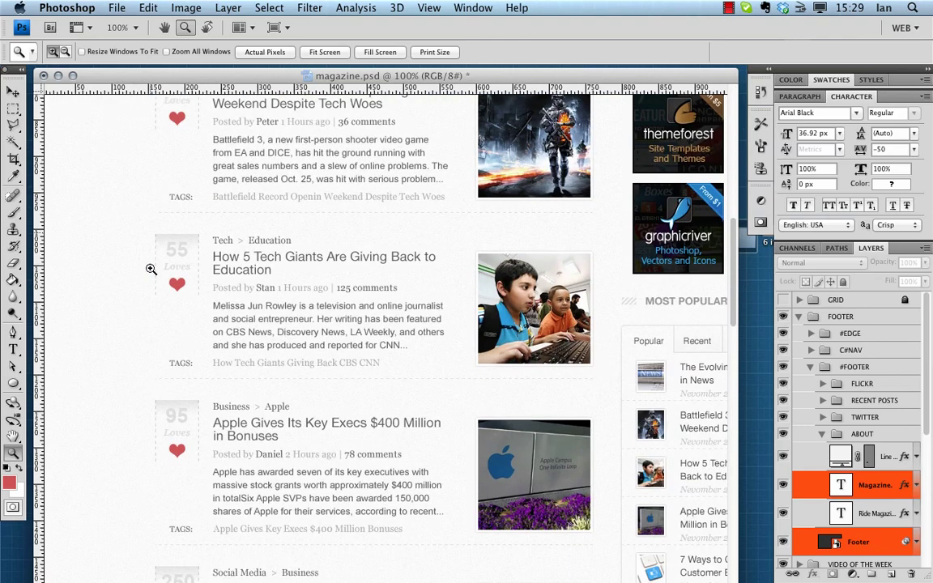
{"action": "scroll", "coordinate": [149, 267], "scroll_direction": "up", "scroll_amount": 10}
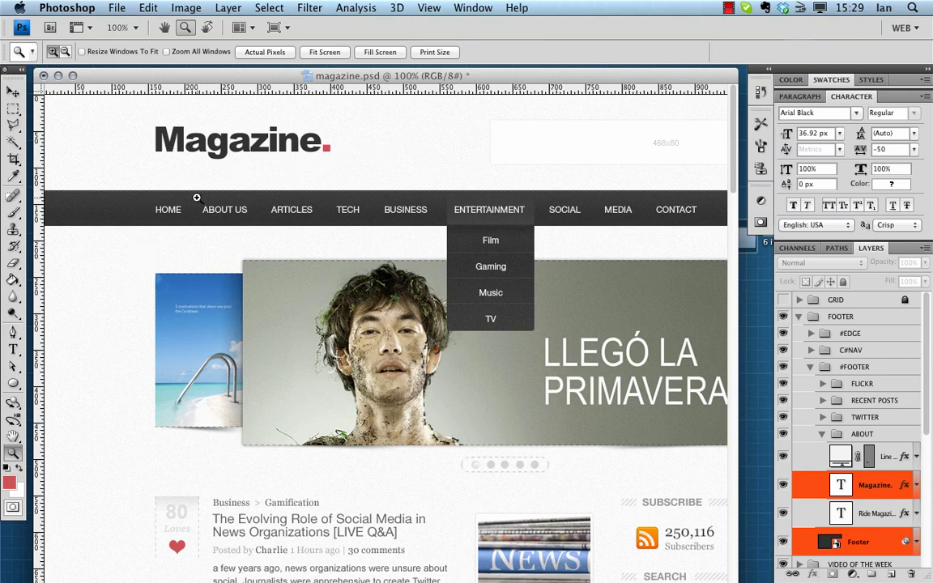
{"action": "scroll", "coordinate": [114, 202], "scroll_direction": "down", "scroll_amount": 15}
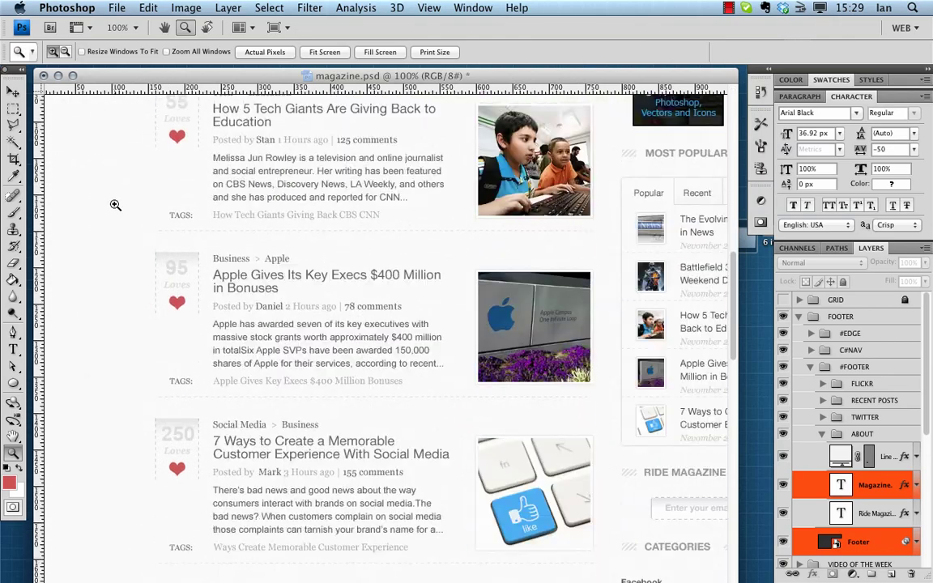
{"action": "scroll", "coordinate": [116, 204], "scroll_direction": "up", "scroll_amount": 3}
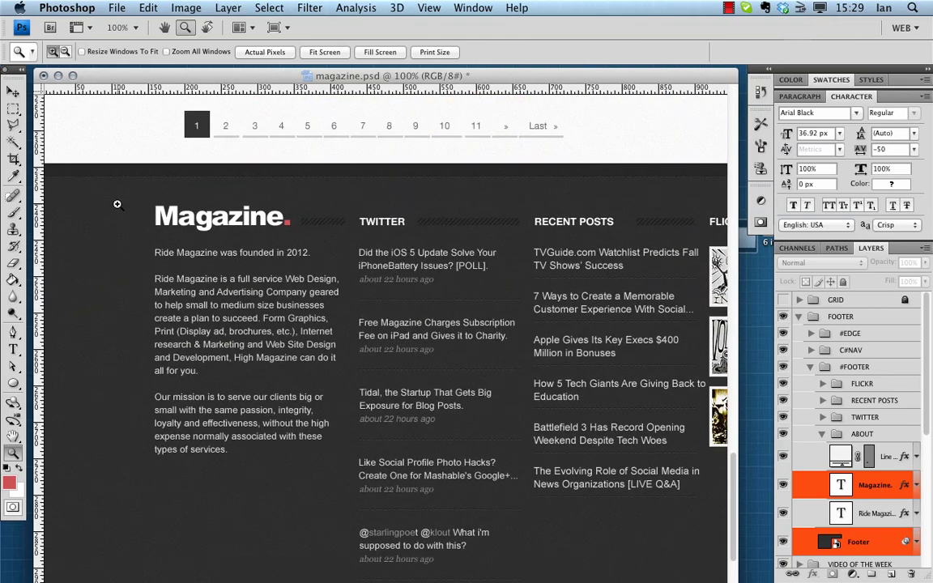
{"action": "scroll", "coordinate": [117, 202], "scroll_direction": "up", "scroll_amount": 15}
{"action": "left_click", "coordinate": [122, 8]}
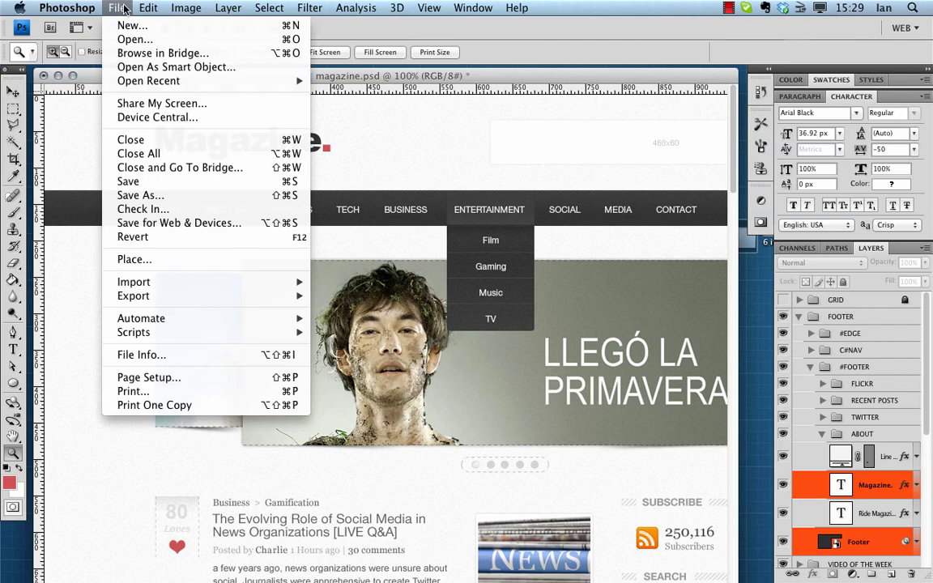
Step: Create a new blank document 500 pixels wide and 300 pixels high
{"action": "left_click", "coordinate": [130, 25]}
{"action": "left_click", "coordinate": [451, 292]}
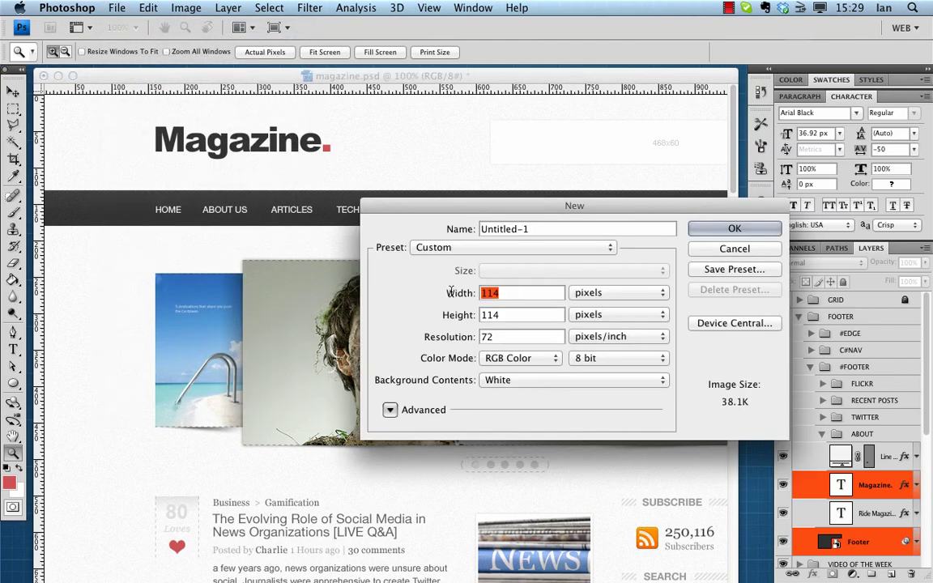
{"action": "type", "text": "500"}
{"action": "left_click", "coordinate": [463, 315]}
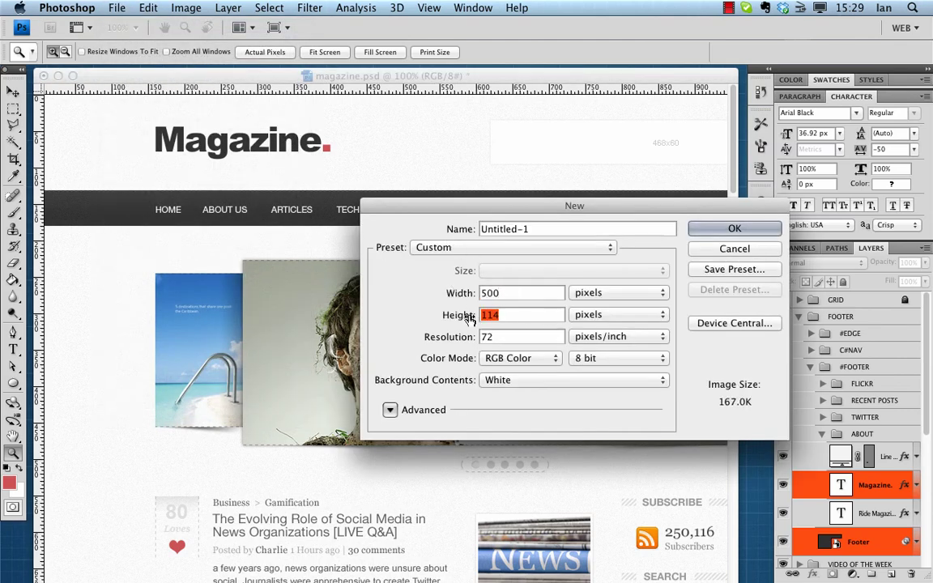
{"action": "type", "text": "300"}
{"action": "key", "text": "Return"}
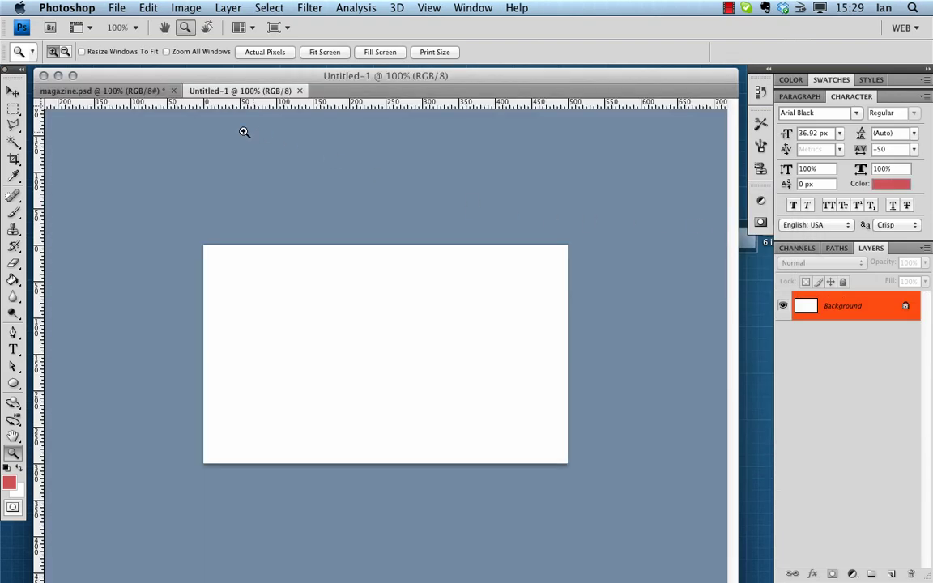
Step: Show the grid over the canvas and check its 50-pixel spacing in Guides, Grid & Slices preferences
{"action": "left_click", "coordinate": [427, 7]}
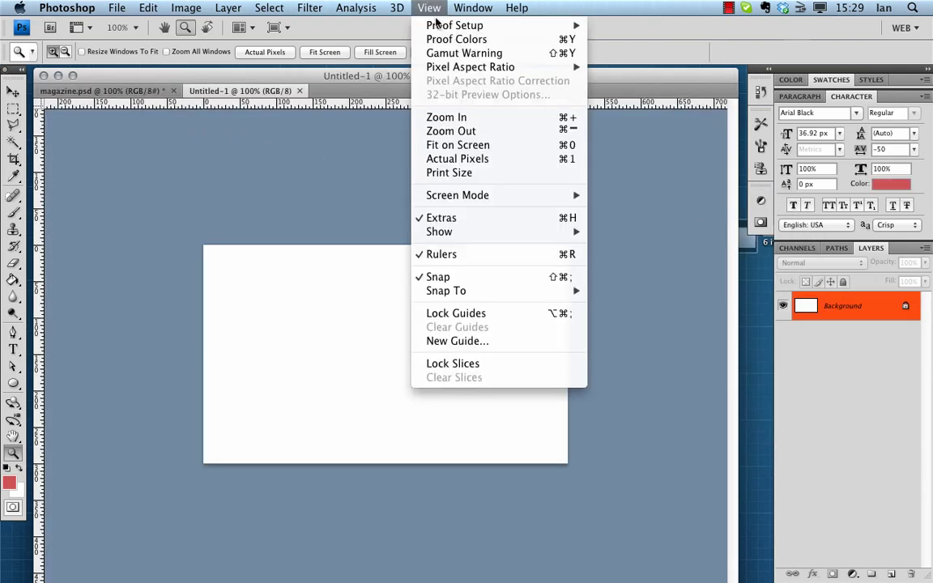
{"action": "mouse_move", "coordinate": [496, 232]}
{"action": "left_click", "coordinate": [637, 275]}
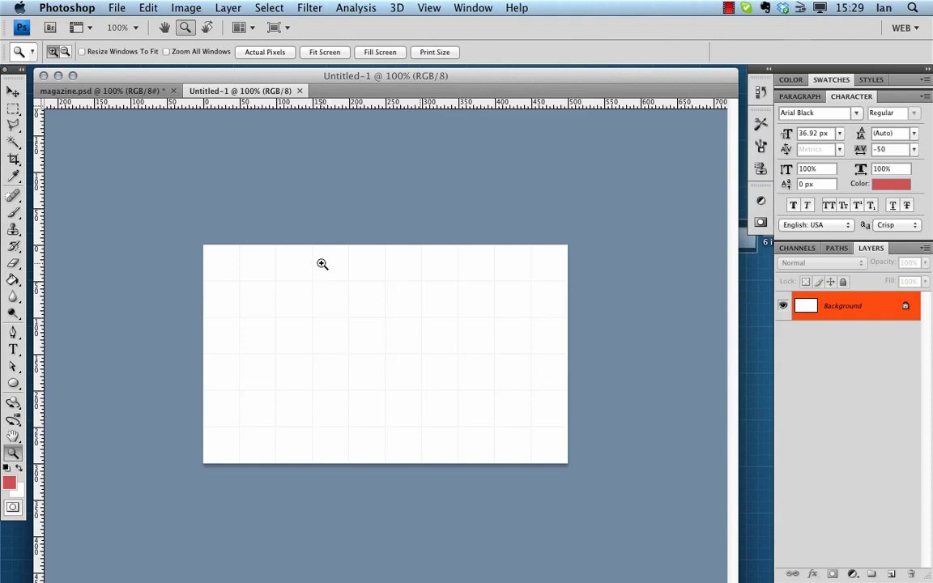
{"action": "left_click", "coordinate": [79, 7]}
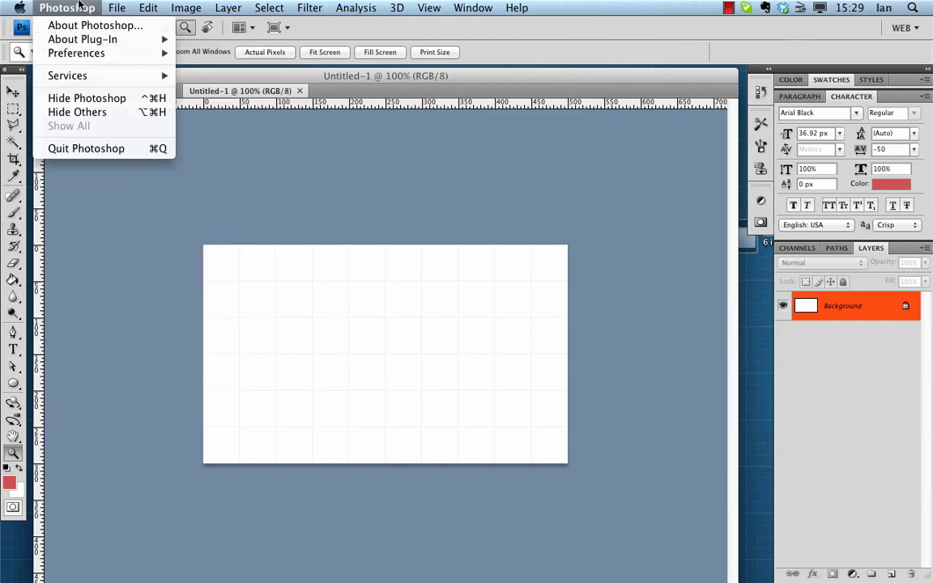
{"action": "mouse_move", "coordinate": [89, 54]}
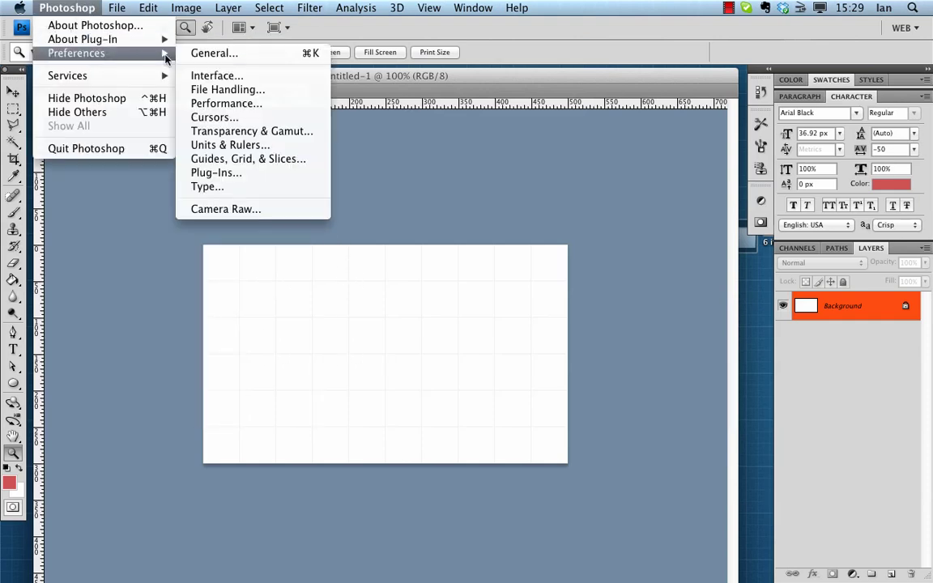
{"action": "left_click", "coordinate": [238, 156]}
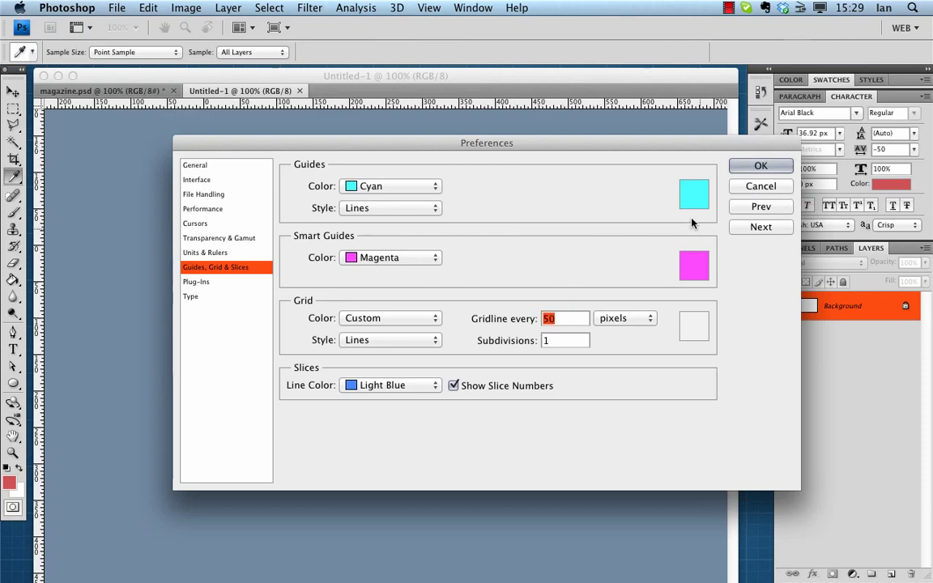
{"action": "left_click", "coordinate": [754, 188]}
Step: Drag the header's Magazine. logo layer into the new document's top-left corner
{"action": "key", "text": "z"}
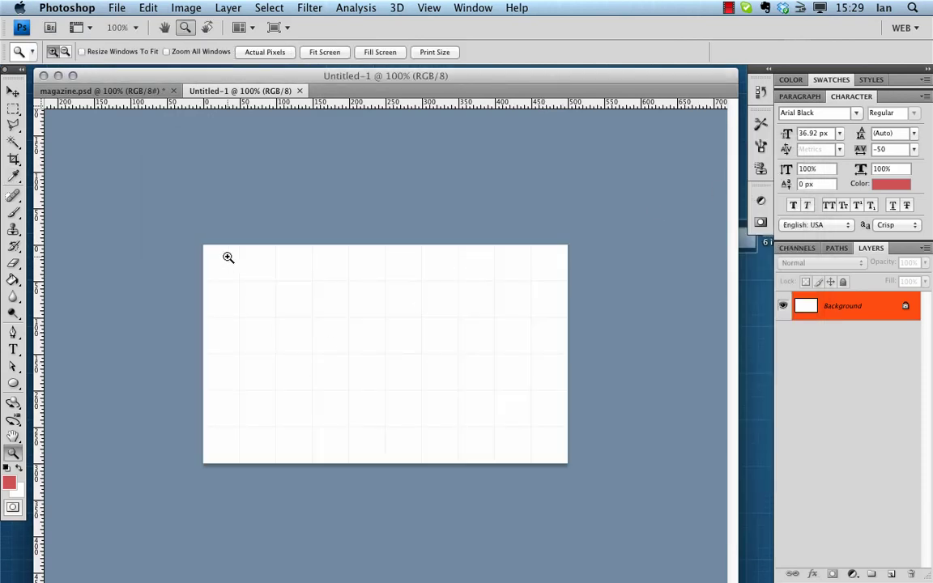
{"action": "left_click", "coordinate": [89, 89]}
{"action": "key", "text": "v"}
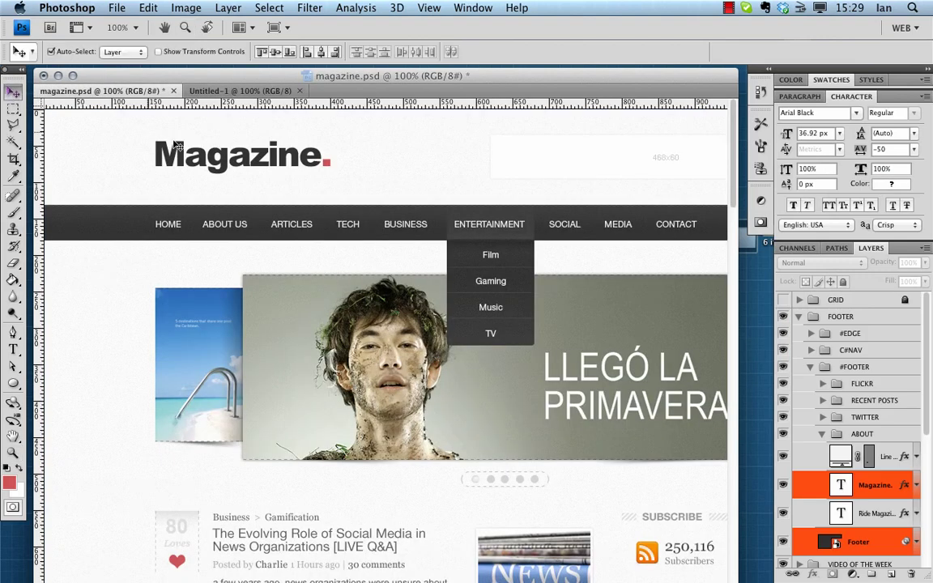
{"action": "left_click_drag", "start_coordinate": [177, 145], "coordinate": [265, 268]}
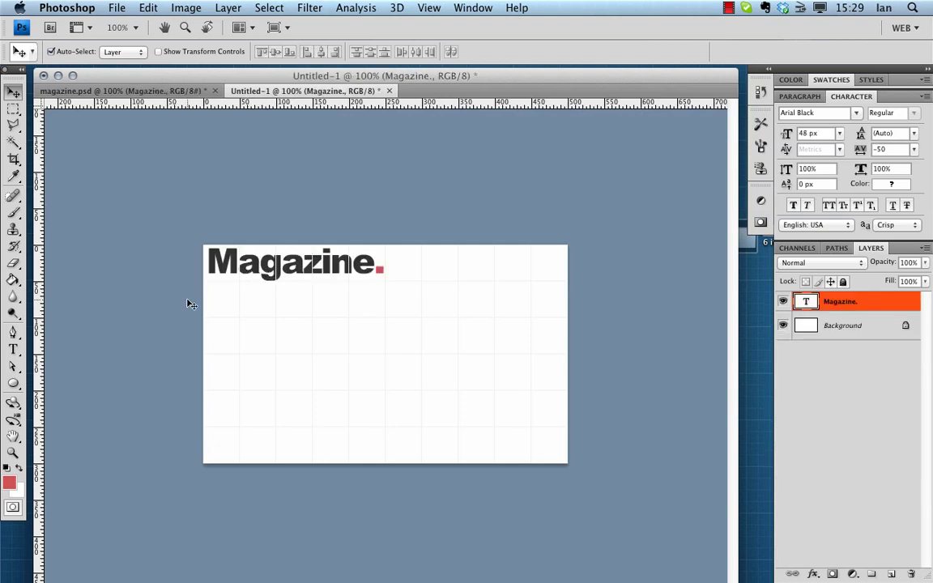
{"action": "left_click_drag", "start_coordinate": [248, 267], "coordinate": [249, 265]}
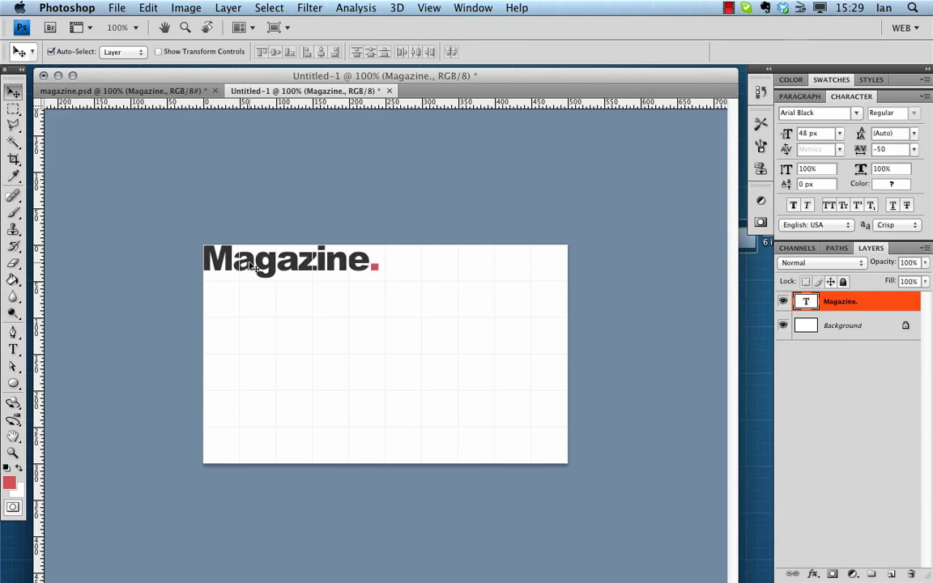
Step: Copy the footer's white Magazine. logo into Untitled-1 and hide its Background layer for transparency
{"action": "left_click", "coordinate": [121, 91]}
{"action": "scroll", "coordinate": [123, 316], "scroll_direction": "down", "scroll_amount": 5}
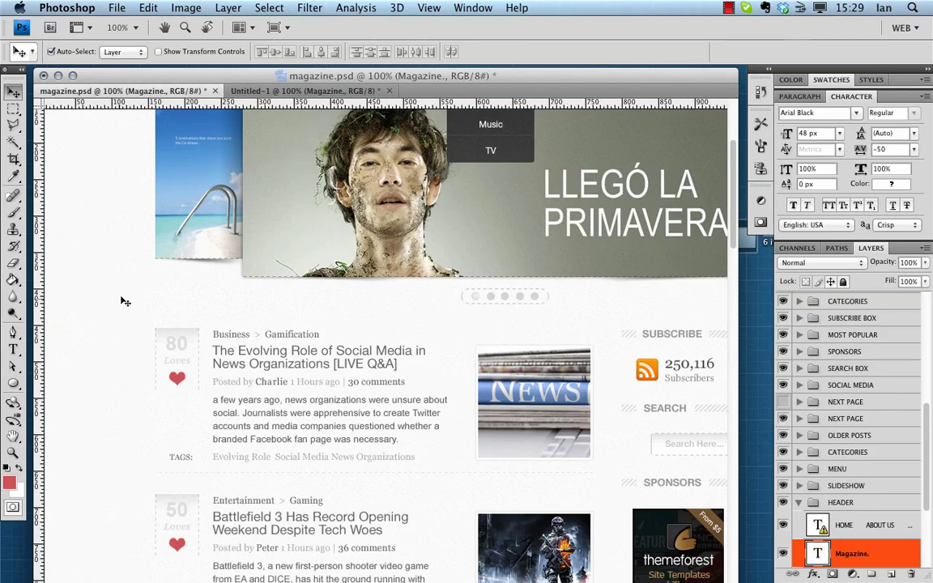
{"action": "scroll", "coordinate": [126, 301], "scroll_direction": "down", "scroll_amount": 15}
{"action": "scroll", "coordinate": [134, 301], "scroll_direction": "up", "scroll_amount": 1}
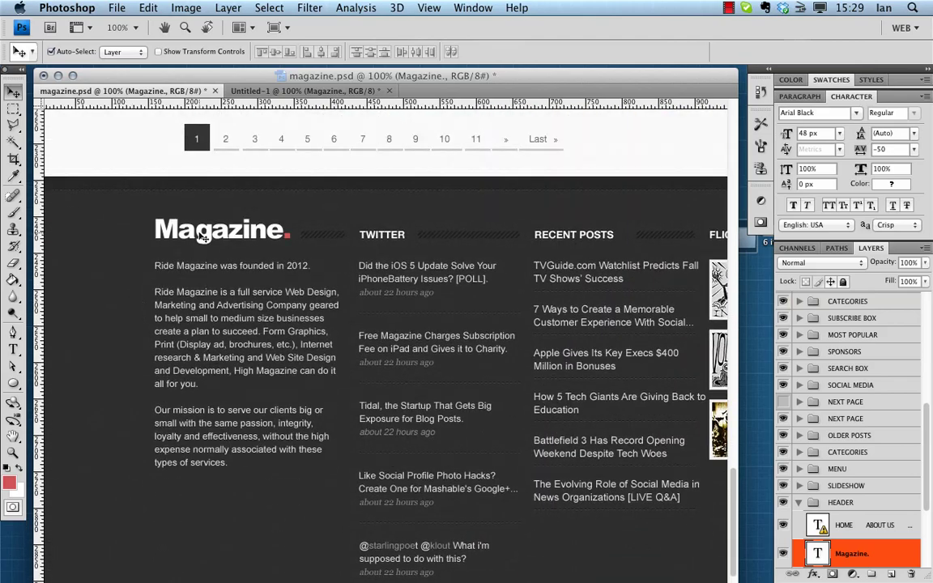
{"action": "left_click_drag", "start_coordinate": [202, 235], "coordinate": [247, 298]}
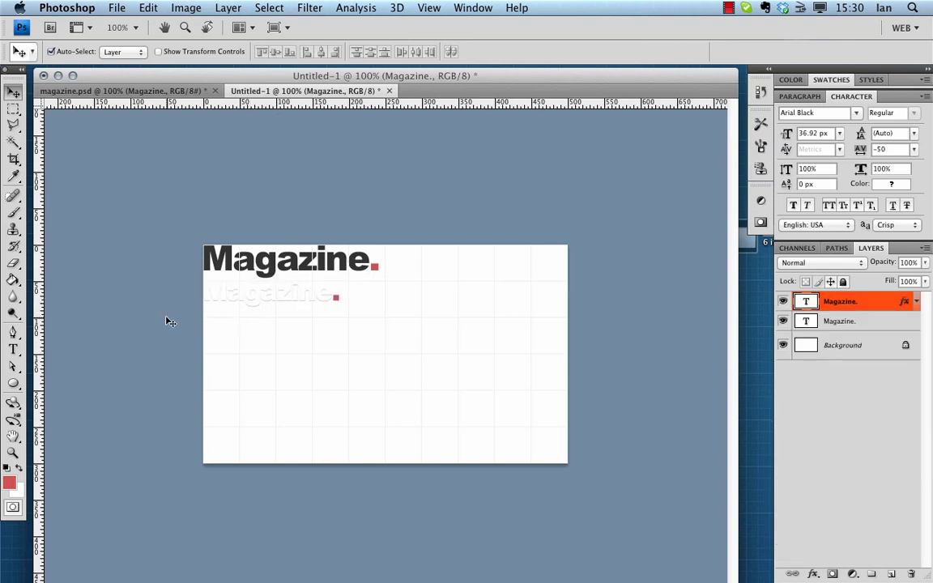
{"action": "left_click", "coordinate": [783, 346]}
{"action": "left_click", "coordinate": [434, 217]}
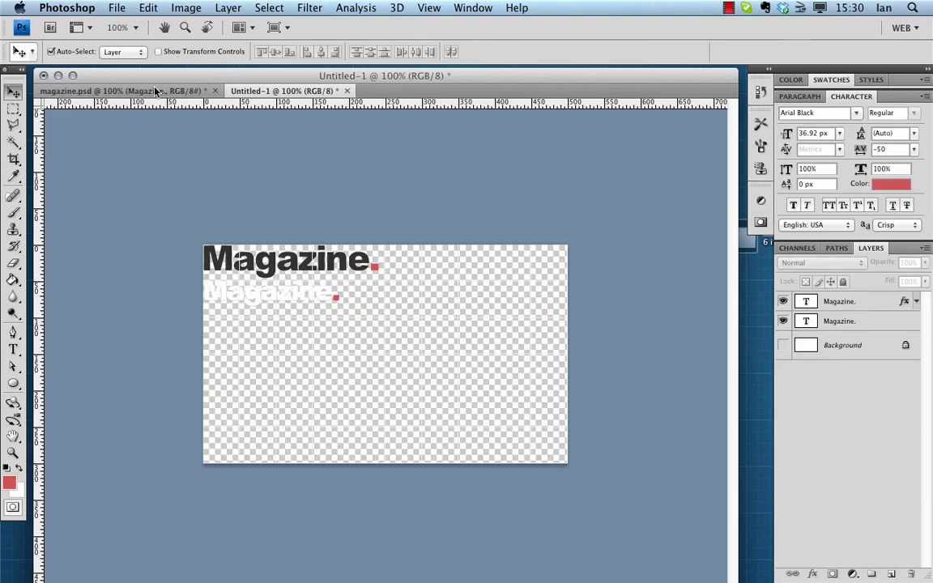
{"action": "key", "text": "ctrl+Tab"}
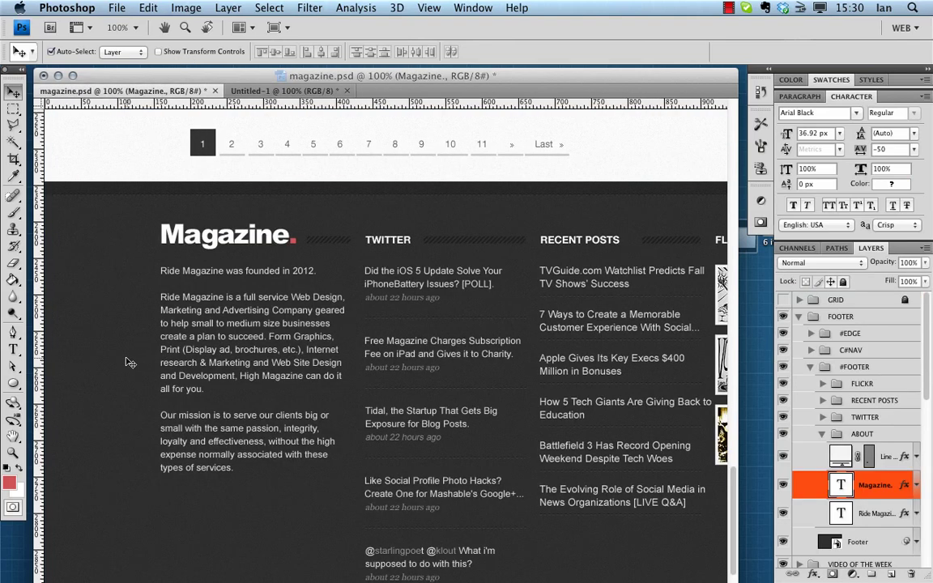
{"action": "scroll", "coordinate": [174, 437], "scroll_direction": "down", "scroll_amount": 3}
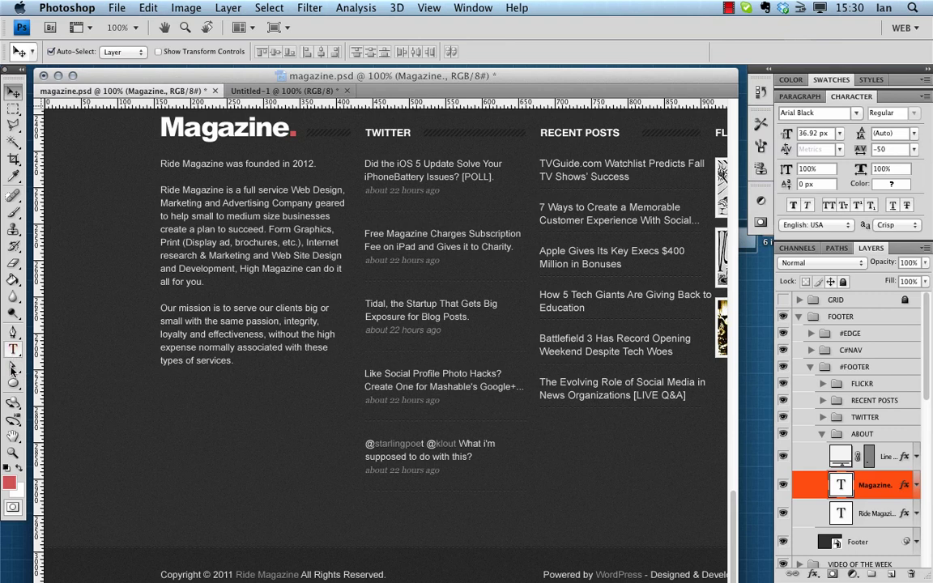
{"action": "key", "text": "z"}
{"action": "left_click_drag", "start_coordinate": [451, 438], "coordinate": [453, 439]}
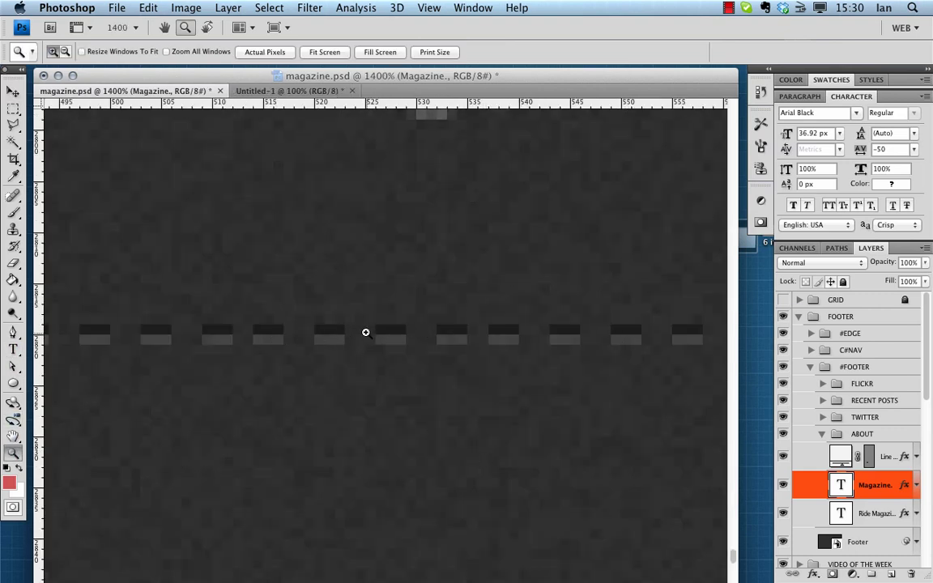
{"action": "double_click", "coordinate": [14, 456]}
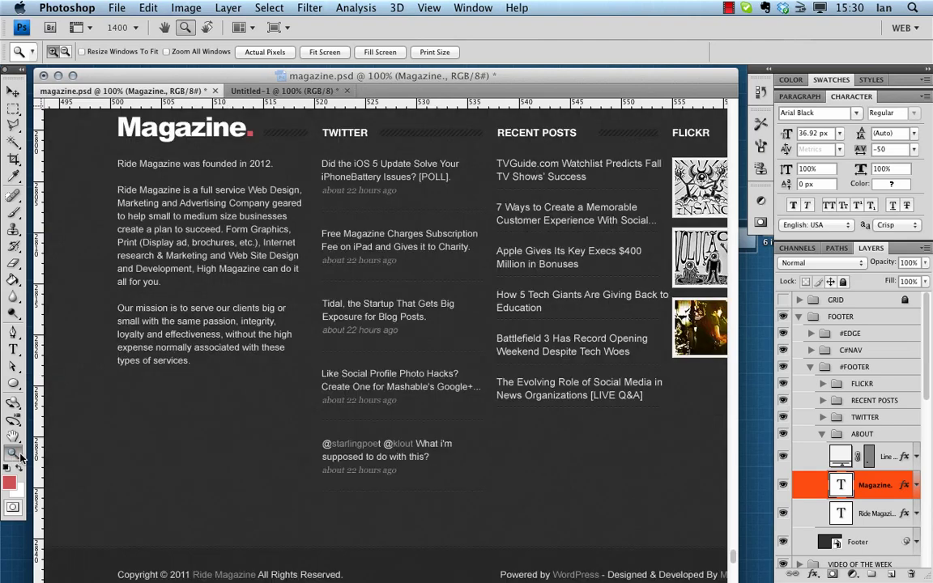
{"action": "scroll", "coordinate": [344, 400], "scroll_direction": "up", "scroll_amount": 4}
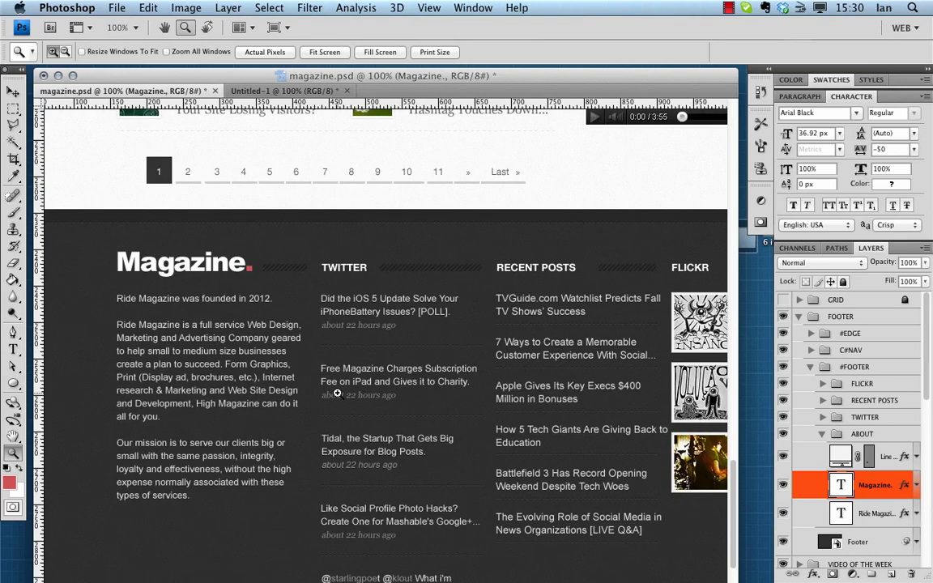
{"action": "left_click_drag", "start_coordinate": [339, 234], "coordinate": [340, 236]}
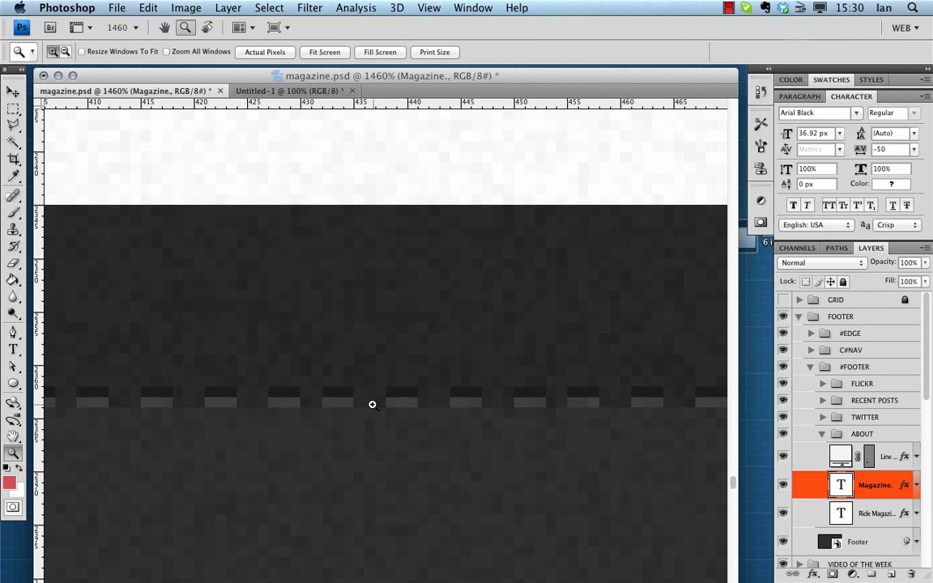
{"action": "scroll", "coordinate": [368, 366], "scroll_direction": "down", "scroll_amount": 15}
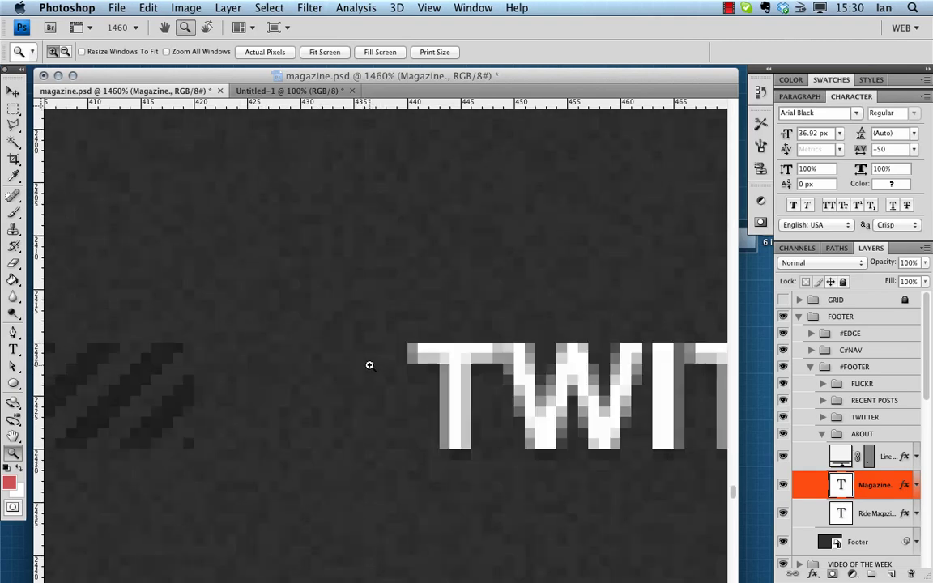
{"action": "scroll", "coordinate": [370, 366], "scroll_direction": "up", "scroll_amount": 12}
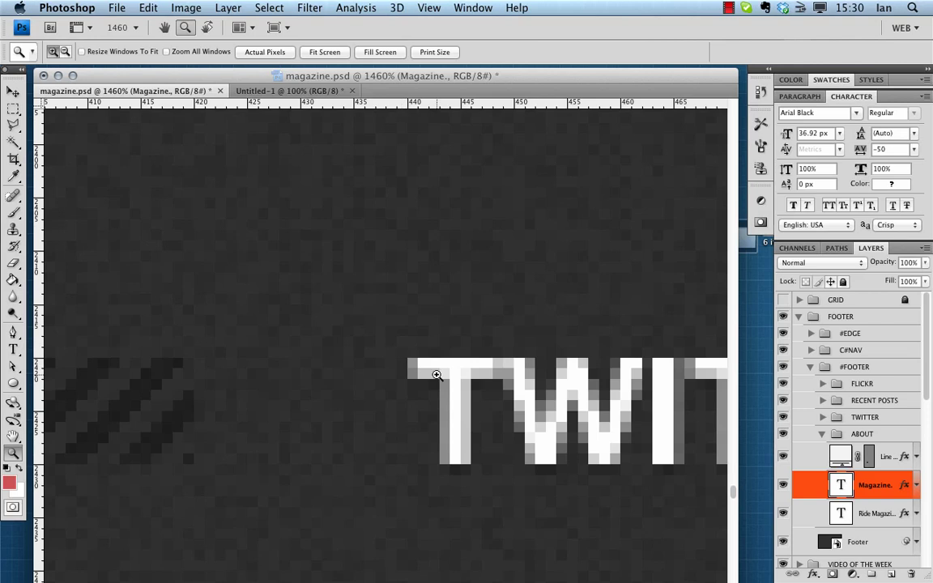
{"action": "scroll", "coordinate": [437, 376], "scroll_direction": "left", "scroll_amount": 5}
{"action": "scroll", "coordinate": [461, 383], "scroll_direction": "left", "scroll_amount": 3}
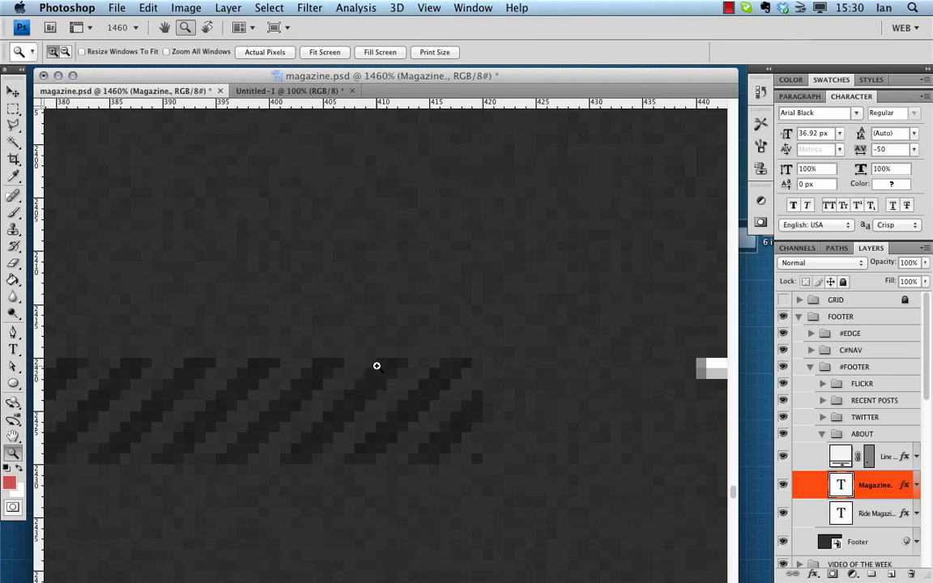
{"action": "double_click", "coordinate": [14, 454]}
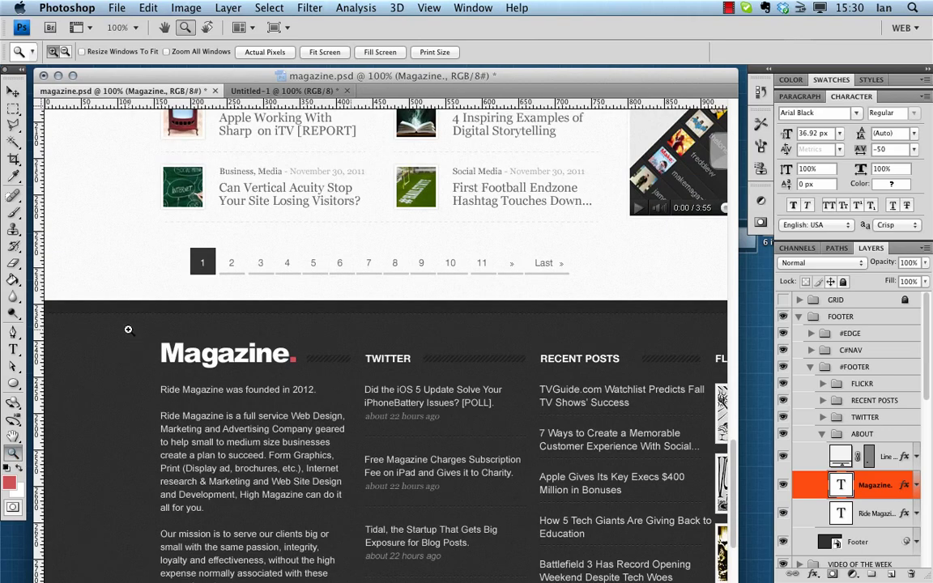
{"action": "scroll", "coordinate": [89, 275], "scroll_direction": "up", "scroll_amount": 3}
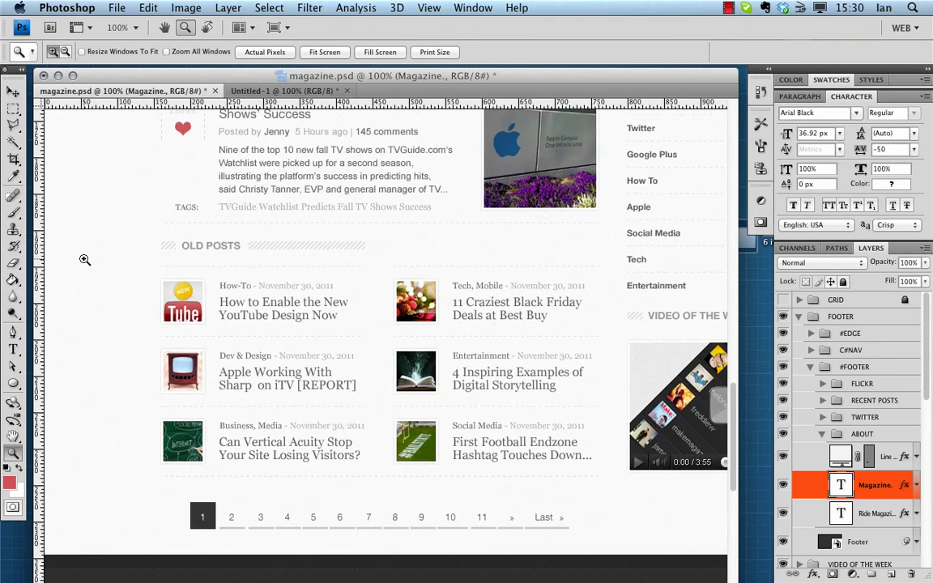
{"action": "scroll", "coordinate": [130, 338], "scroll_direction": "up", "scroll_amount": 2}
{"action": "scroll", "coordinate": [119, 341], "scroll_direction": "up", "scroll_amount": 10}
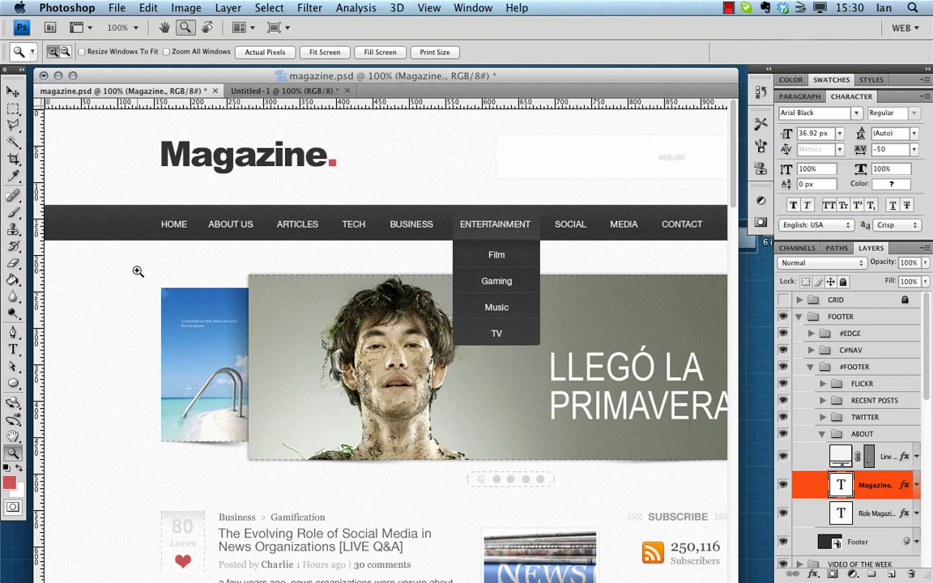
Step: Resize Untitled-1's canvas to 300 × 150 pixels, anchored at the top-left corner
{"action": "left_click", "coordinate": [276, 91]}
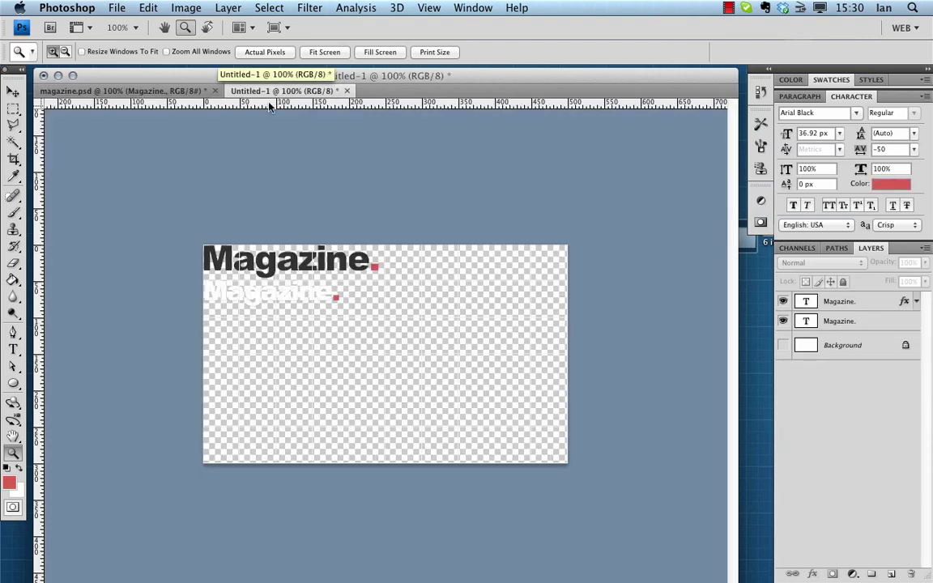
{"action": "left_click", "coordinate": [185, 8]}
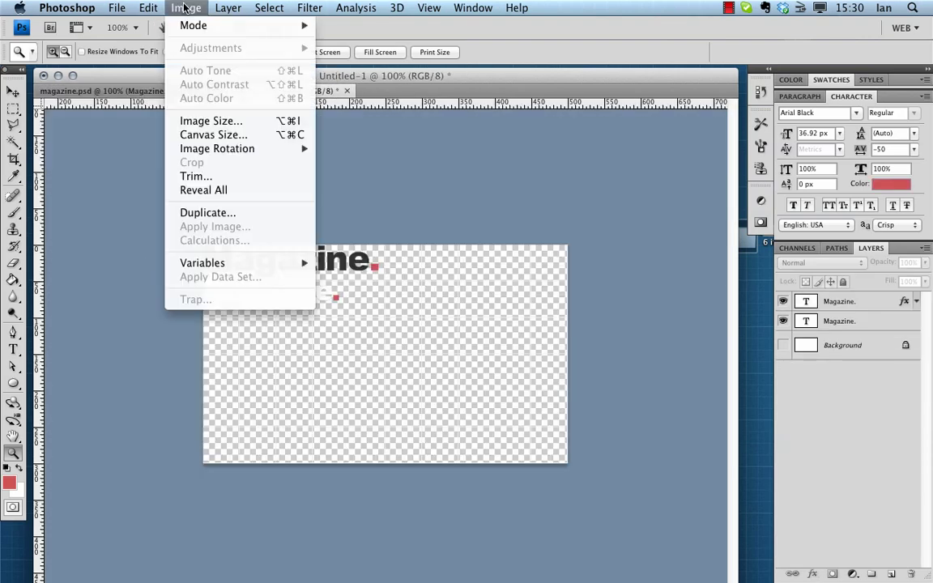
{"action": "left_click", "coordinate": [237, 135]}
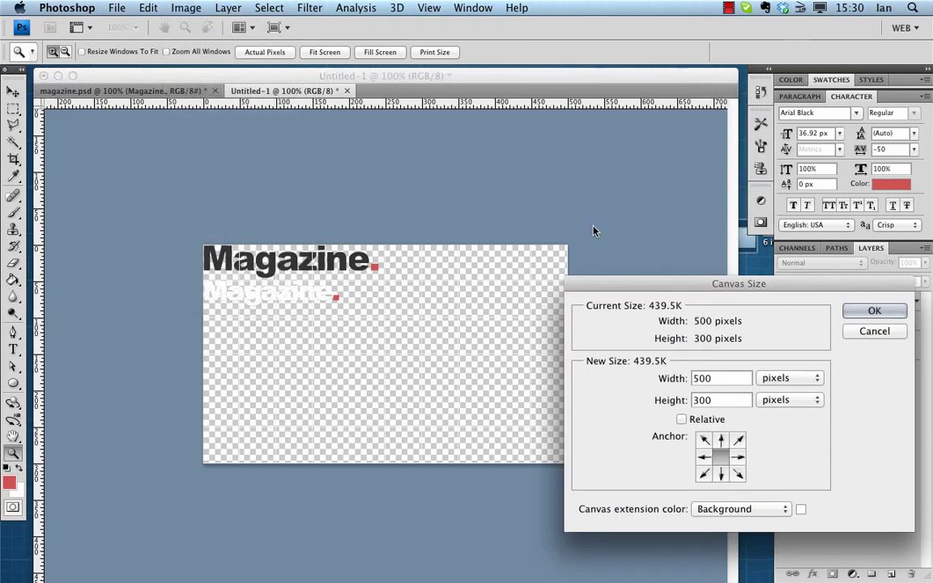
{"action": "key", "text": "Tab"}
{"action": "type", "text": "150"}
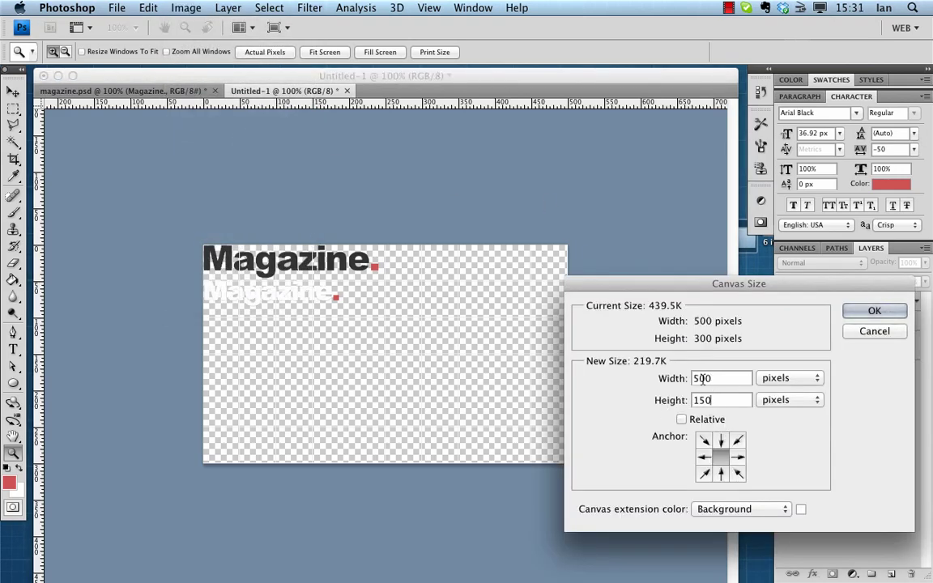
{"action": "left_click_drag", "start_coordinate": [699, 378], "coordinate": [662, 385]}
{"action": "type", "text": "3"}
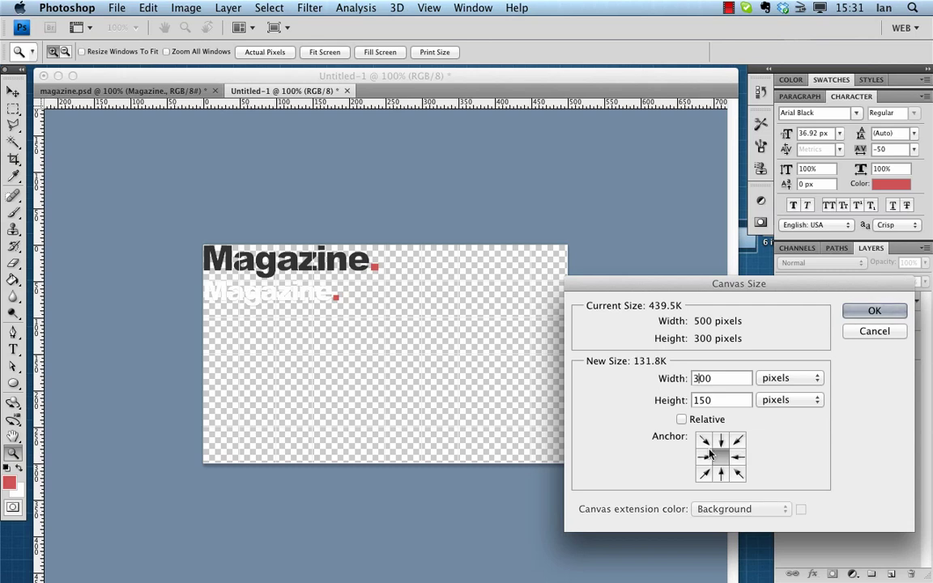
{"action": "left_click", "coordinate": [704, 440]}
{"action": "left_click", "coordinate": [854, 312]}
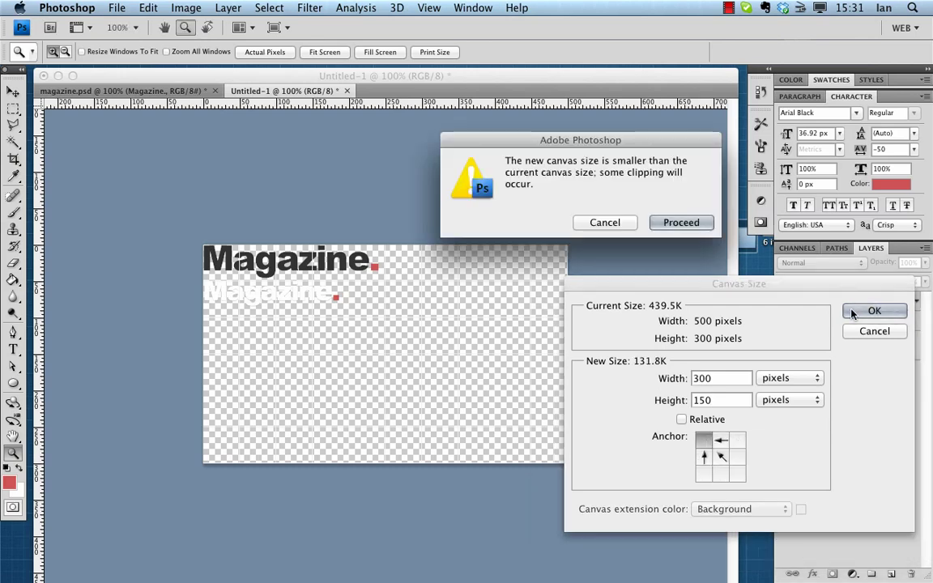
Step: Accept the canvas clipping and export the logos with Save for Web as sprite.png
{"action": "left_click", "coordinate": [669, 224]}
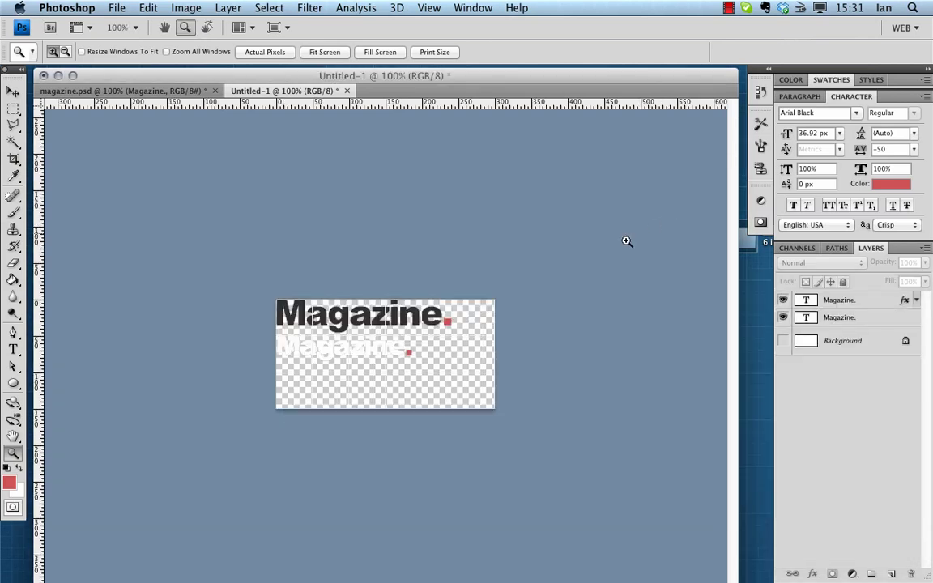
{"action": "left_click", "coordinate": [118, 7]}
{"action": "left_click", "coordinate": [152, 226]}
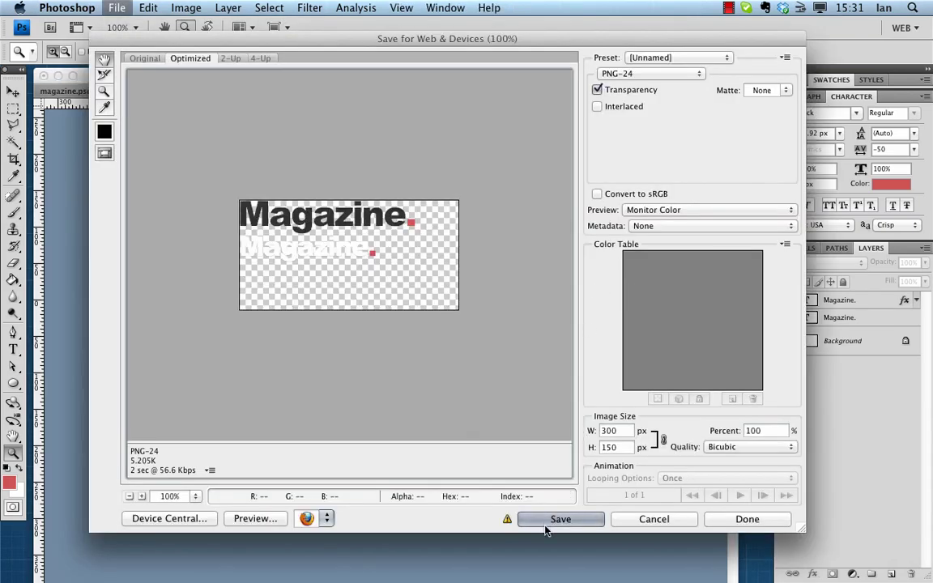
{"action": "left_click", "coordinate": [559, 521]}
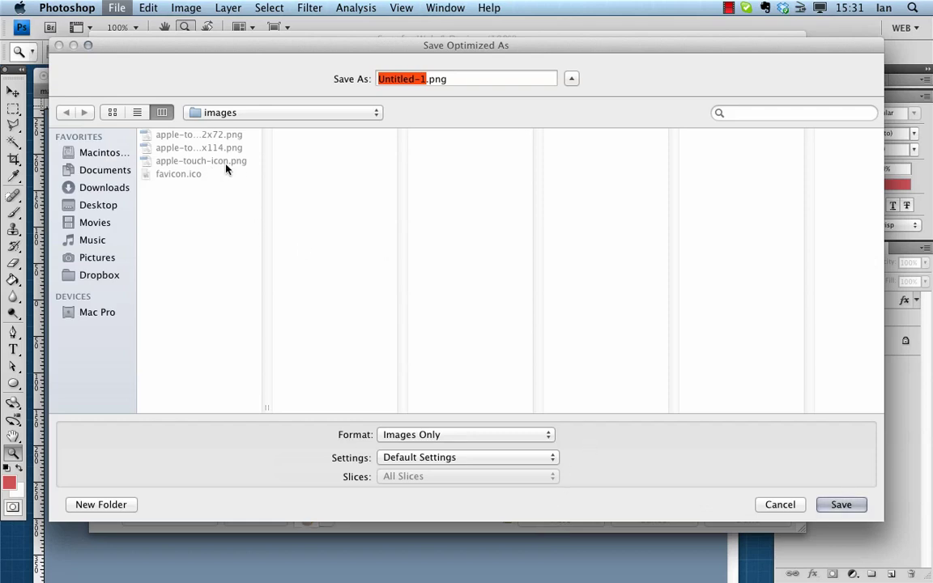
{"action": "type", "text": "sprite"}
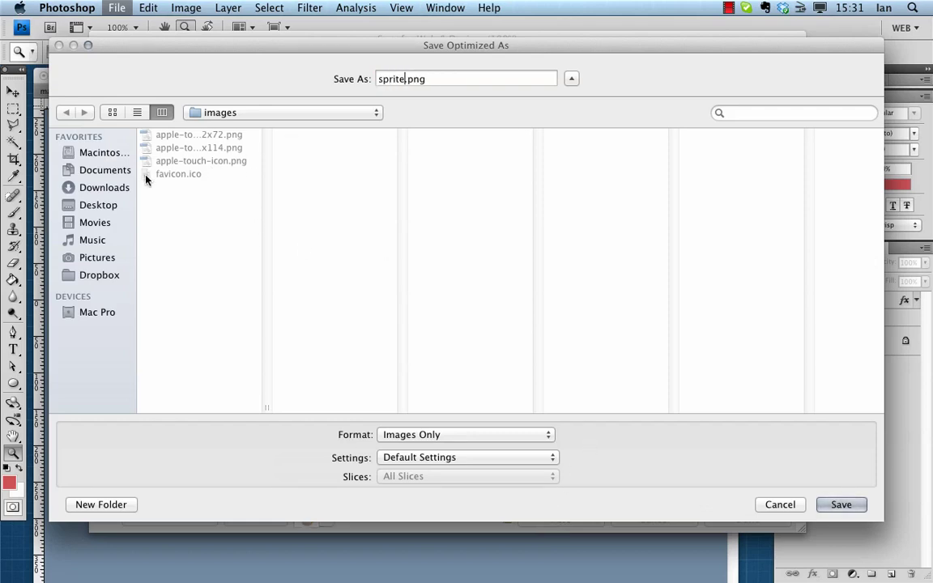
{"action": "key", "text": "Return"}
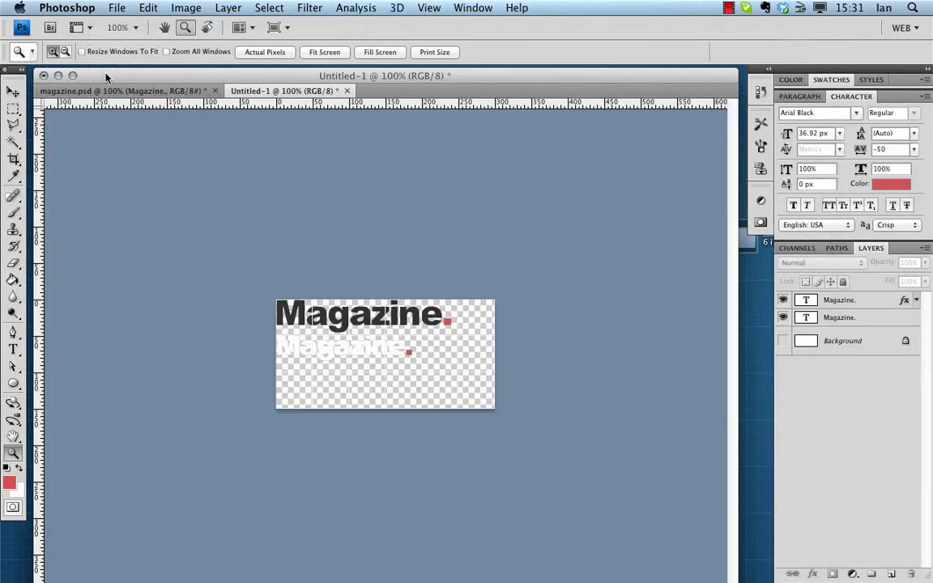
Step: Save the document as sprite.psd on the Desktop, accepting the format options
{"action": "key", "text": "super+shift+s"}
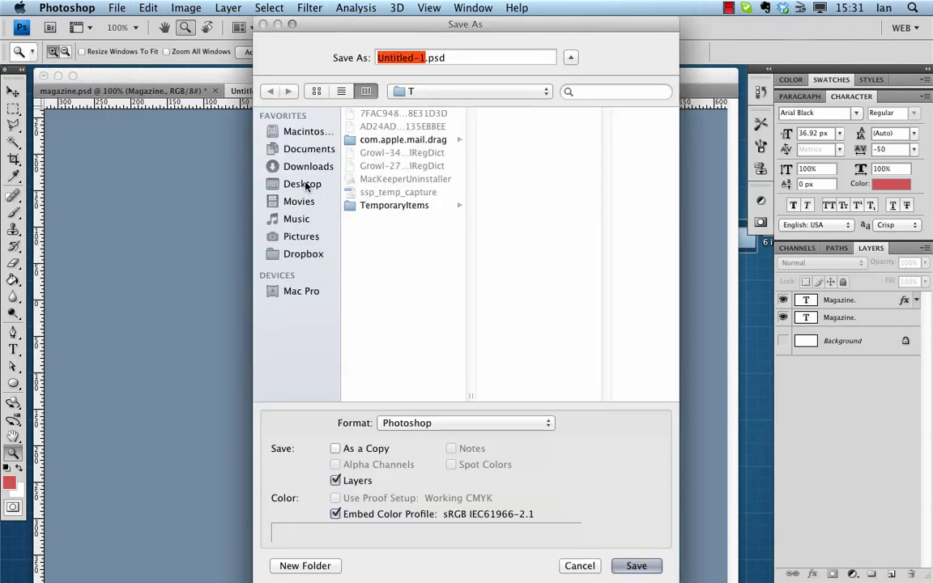
{"action": "left_click", "coordinate": [302, 184]}
{"action": "type", "text": "sprite"}
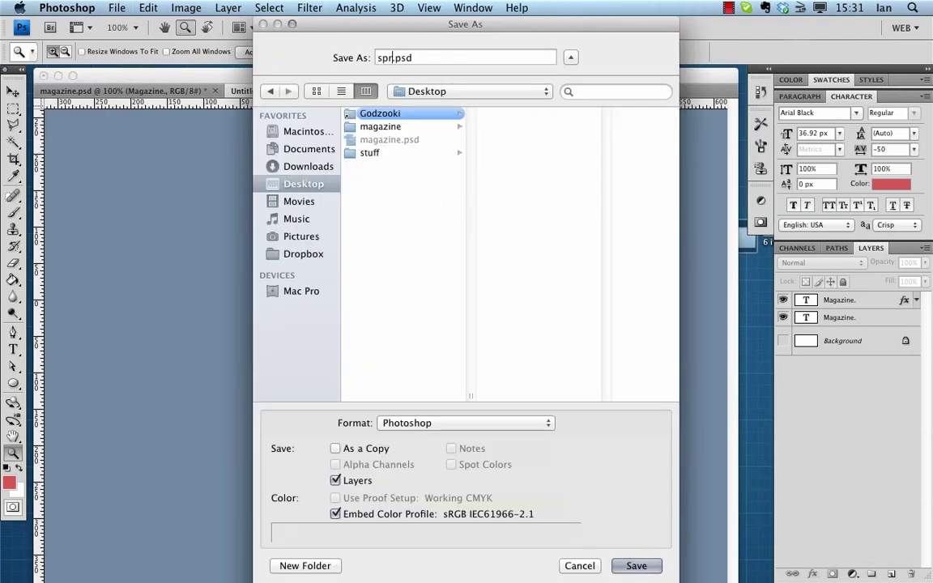
{"action": "left_click", "coordinate": [635, 565]}
{"action": "left_click", "coordinate": [738, 277]}
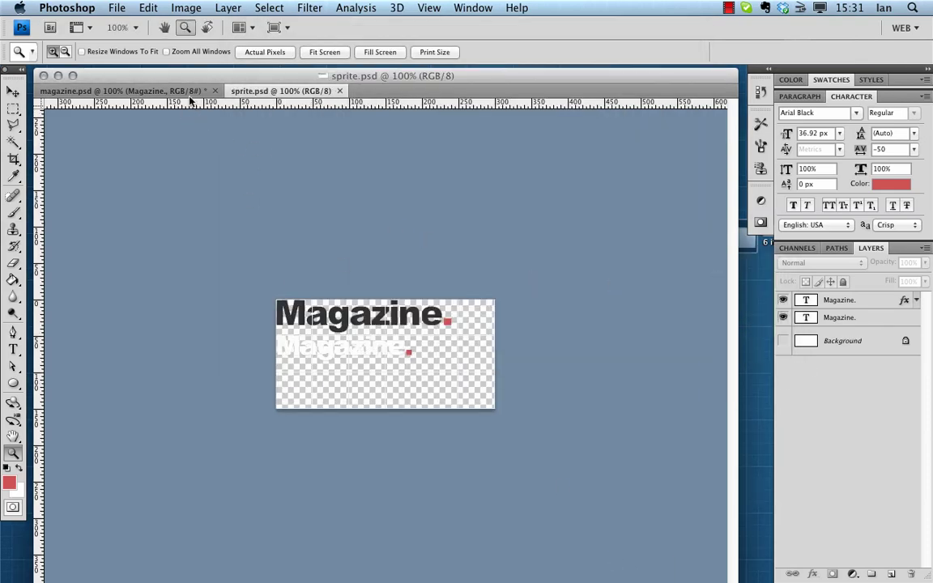
Step: Create a new 150×150 pixel document and copy magazine.psd's textured BG layer into it
{"action": "left_click", "coordinate": [142, 91]}
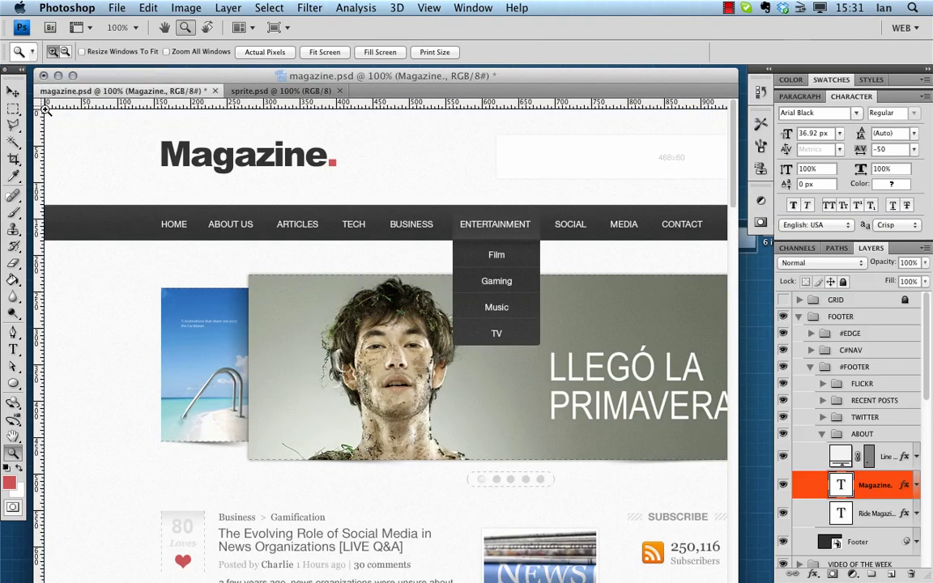
{"action": "left_click", "coordinate": [13, 93]}
{"action": "left_click", "coordinate": [151, 182]}
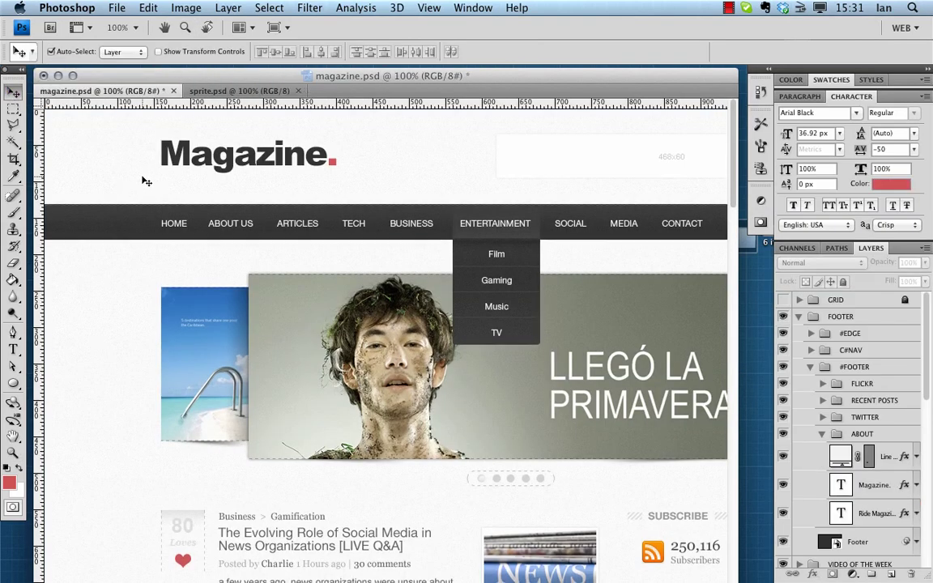
{"action": "scroll", "coordinate": [154, 183], "scroll_direction": "down", "scroll_amount": 3}
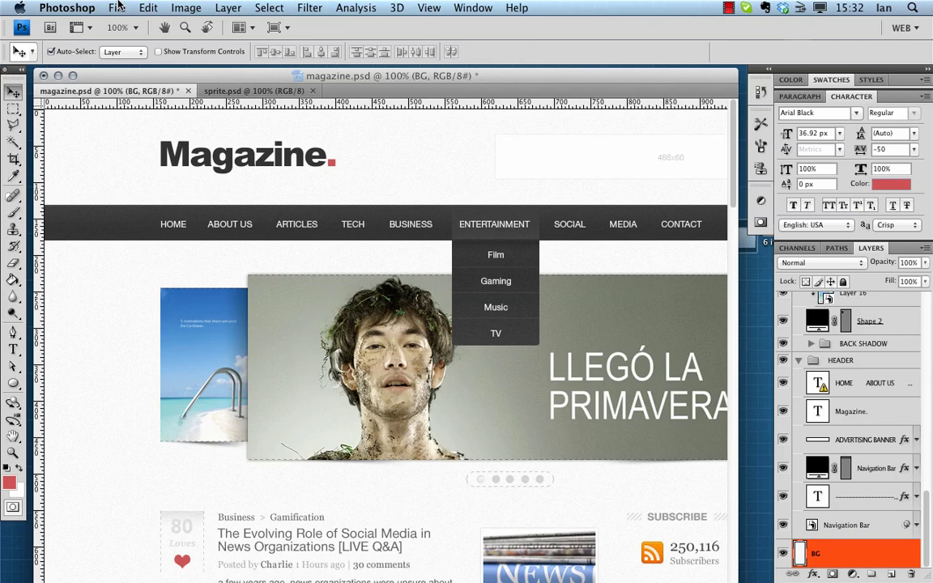
{"action": "left_click", "coordinate": [118, 7]}
{"action": "left_click", "coordinate": [117, 26]}
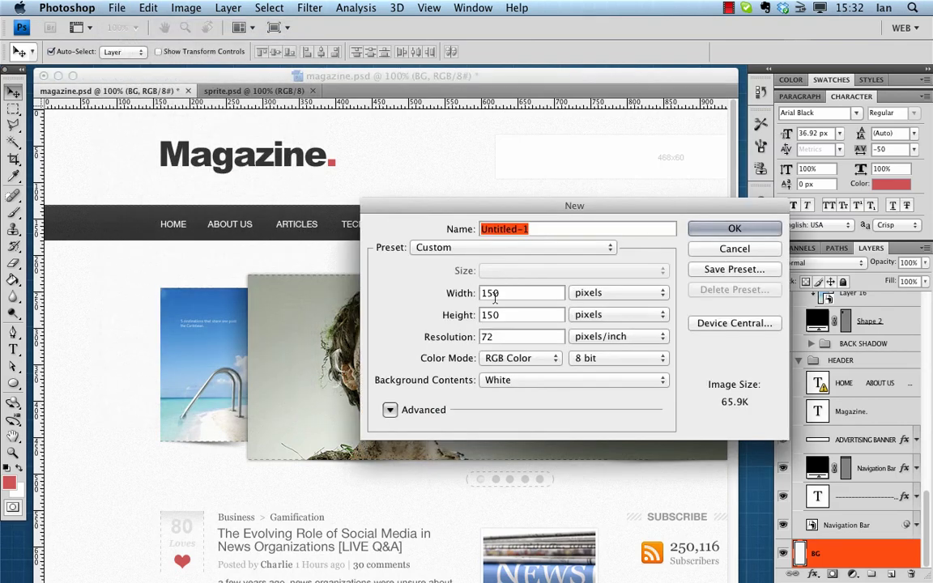
{"action": "left_click", "coordinate": [734, 228]}
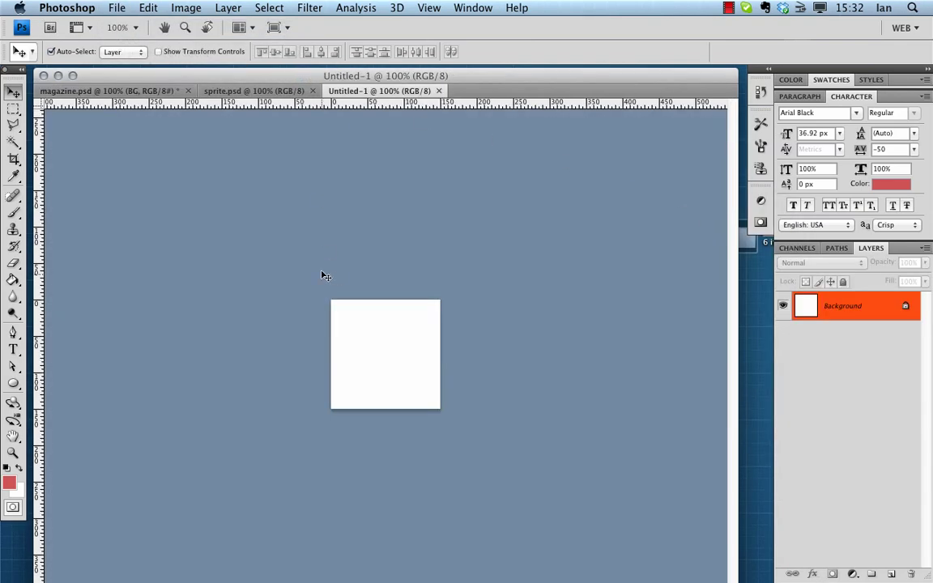
{"action": "left_click", "coordinate": [91, 90]}
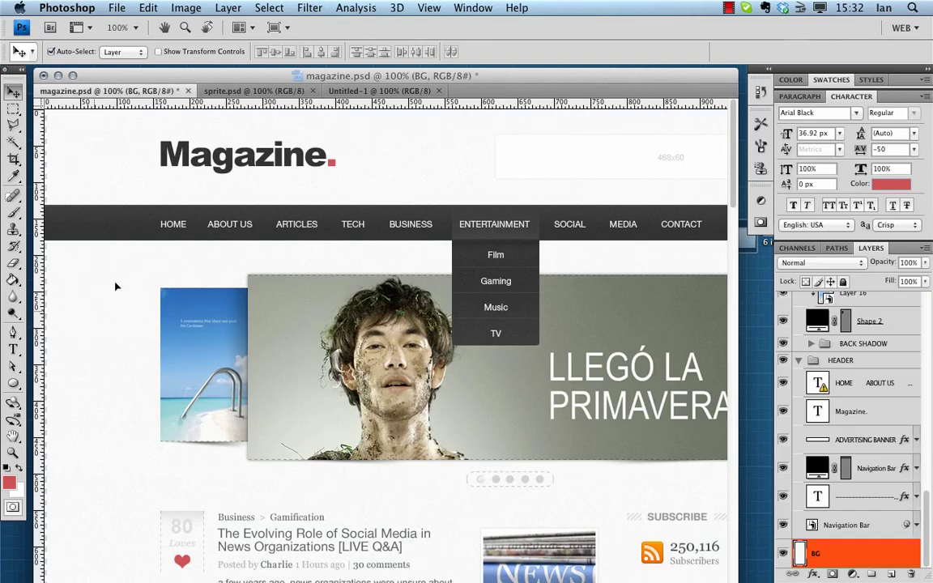
{"action": "left_click_drag", "start_coordinate": [116, 286], "coordinate": [306, 313]}
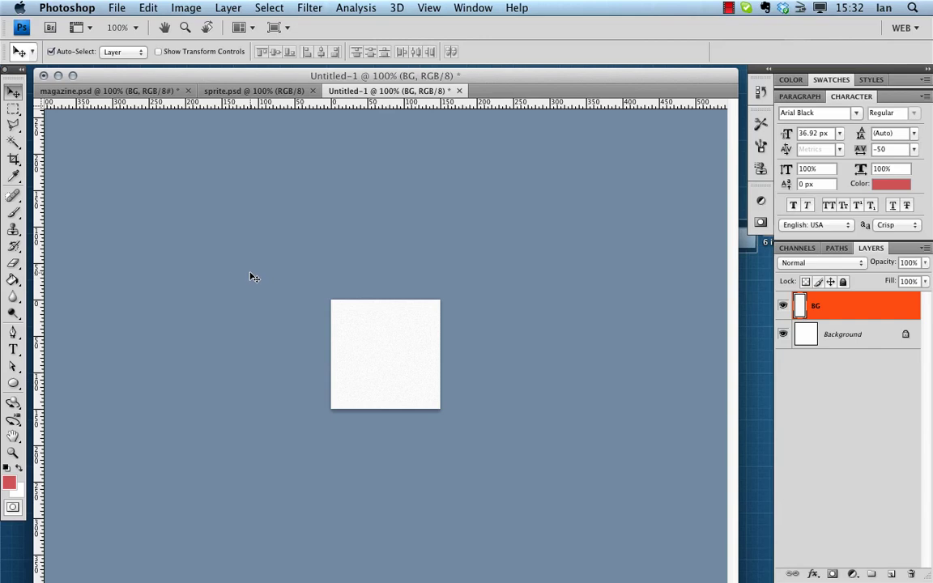
Step: Save the textured 150×150 tile for web as a PNG named bg_main
{"action": "left_click", "coordinate": [119, 7]}
{"action": "left_click", "coordinate": [191, 222]}
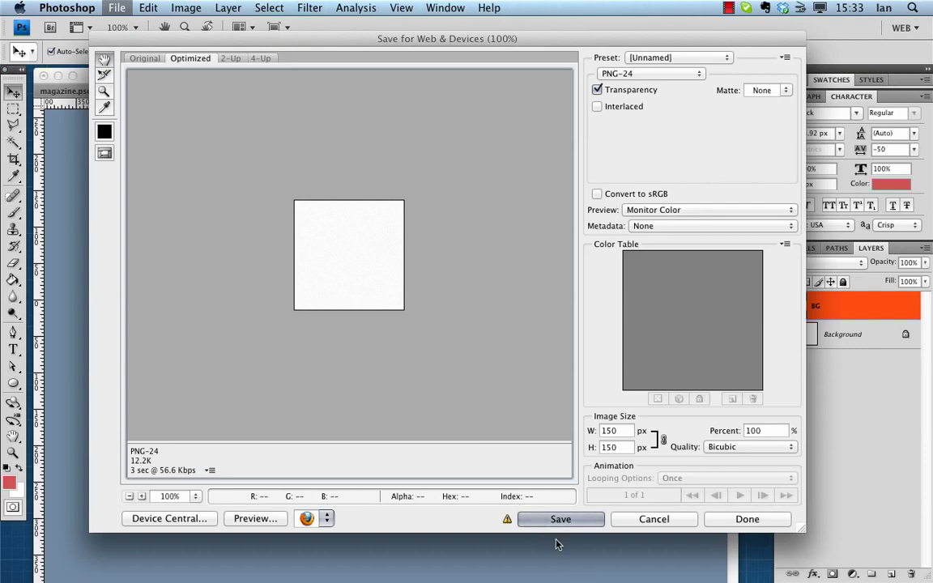
{"action": "left_click", "coordinate": [547, 524]}
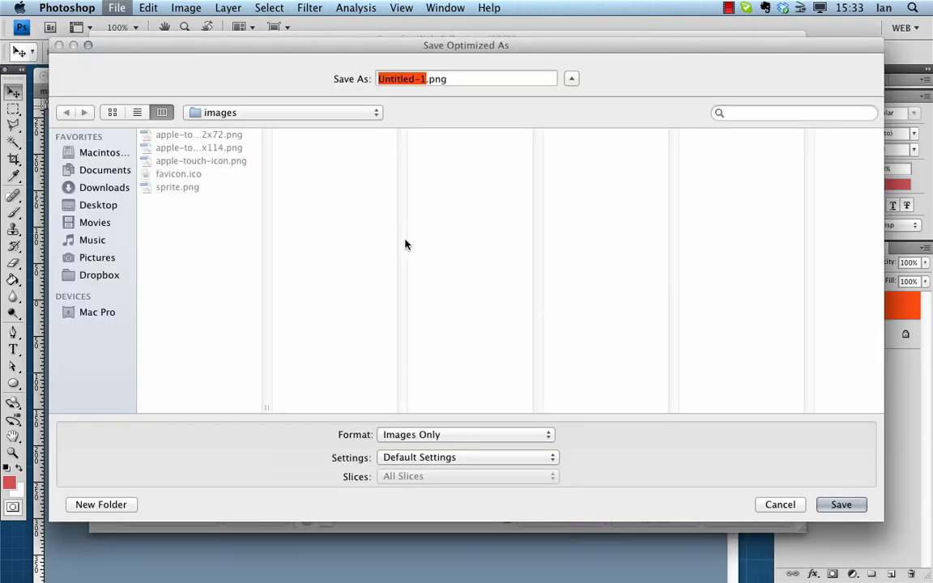
{"action": "type", "text": "bg_main"}
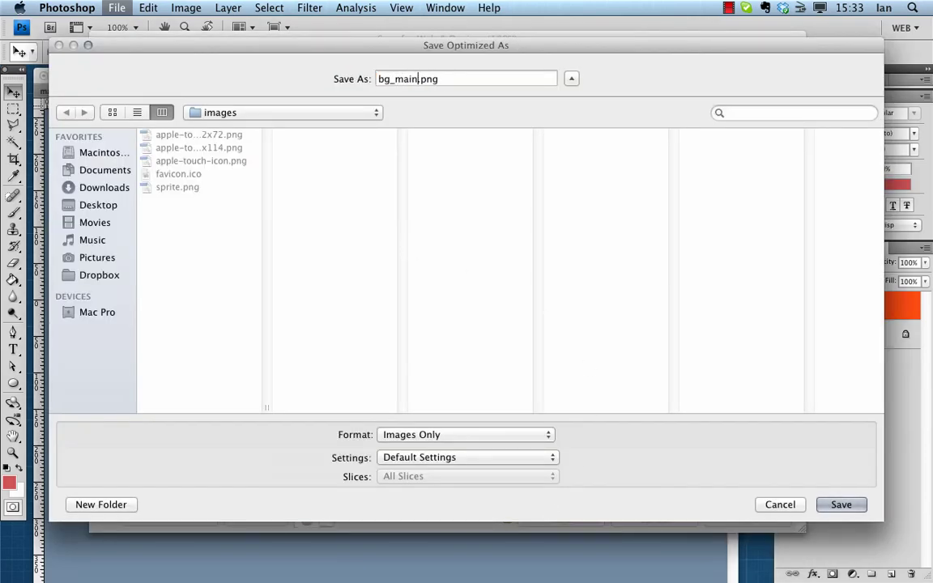
{"action": "key", "text": "Return"}
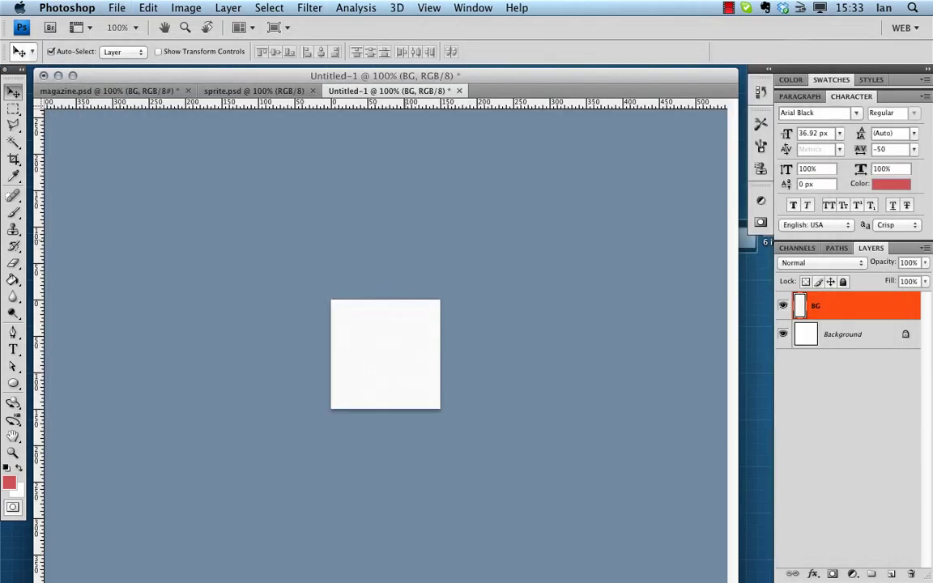
Step: Copy magazine.psd's dark Footer layer into the tile document
{"action": "left_click", "coordinate": [110, 89]}
{"action": "scroll", "coordinate": [118, 296], "scroll_direction": "down", "scroll_amount": 15}
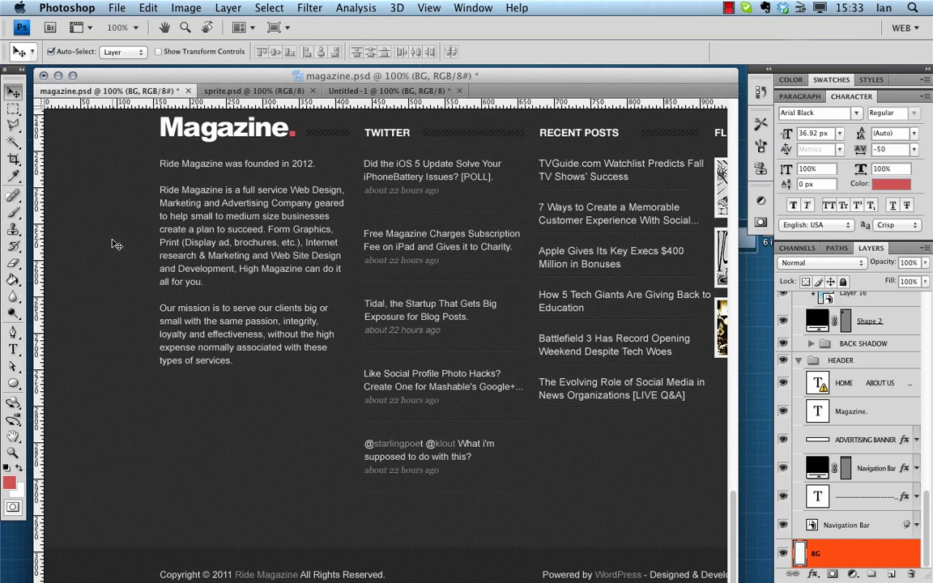
{"action": "left_click", "coordinate": [139, 512]}
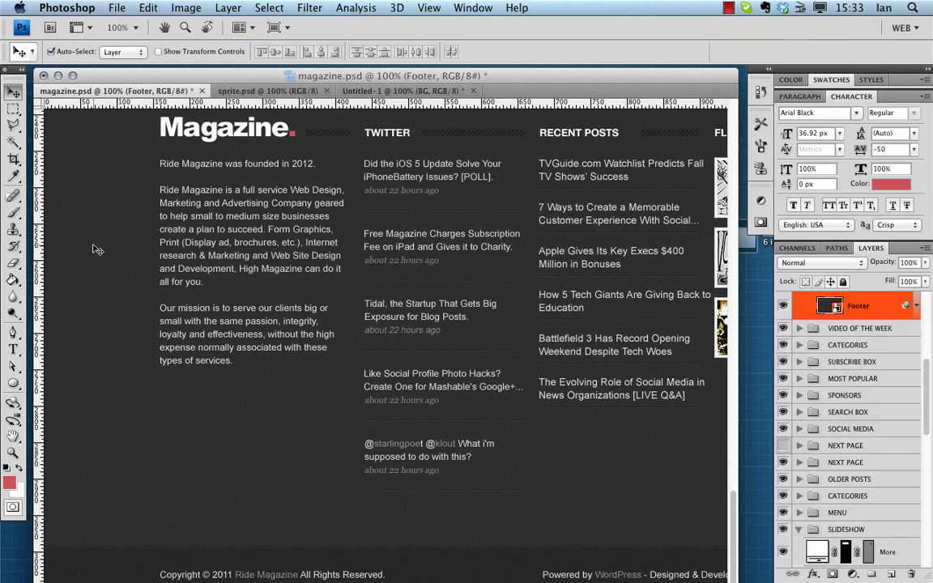
{"action": "left_click_drag", "start_coordinate": [95, 250], "coordinate": [291, 203]}
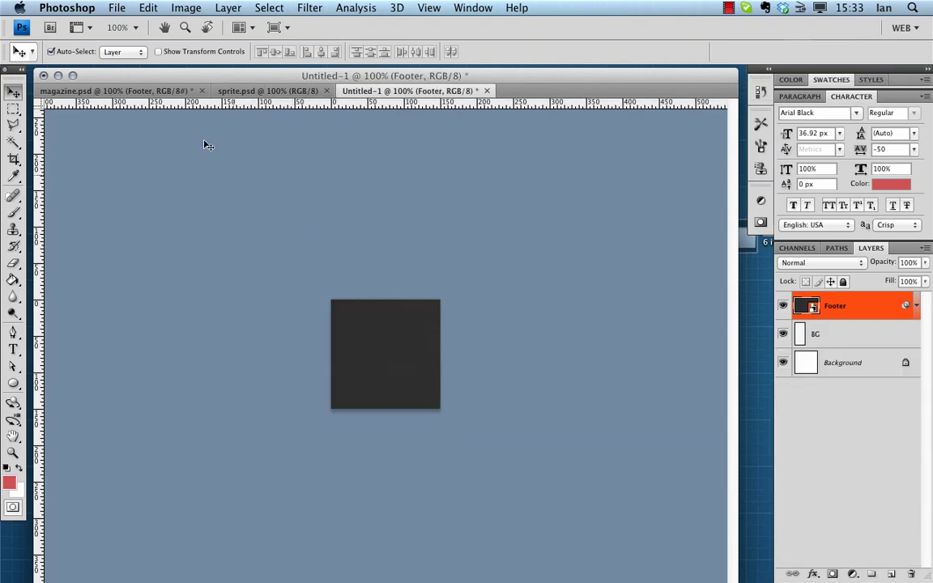
Step: Save the dark tile for web as a PNG named bg_dark
{"action": "left_click", "coordinate": [117, 8]}
{"action": "left_click", "coordinate": [153, 235]}
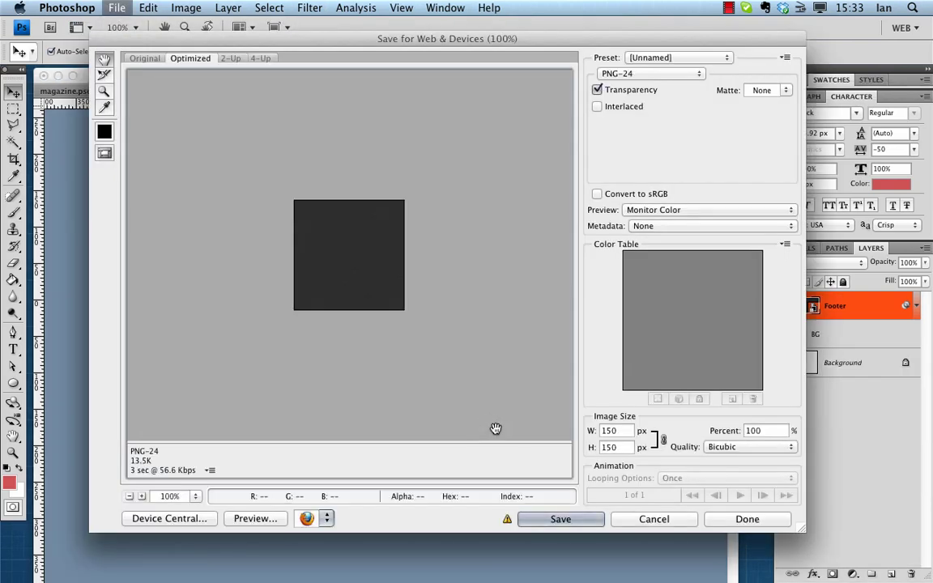
{"action": "left_click", "coordinate": [550, 519]}
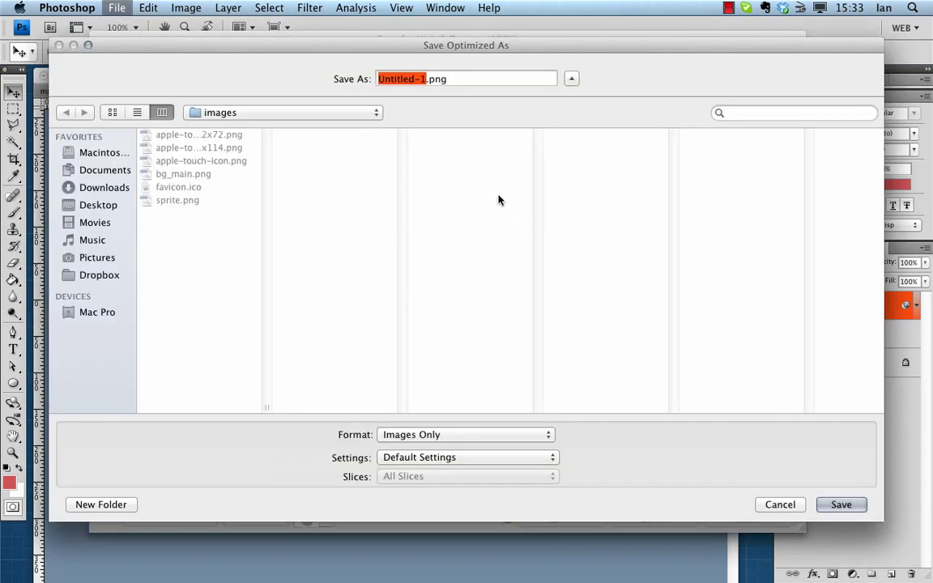
{"action": "type", "text": "bg_dar"}
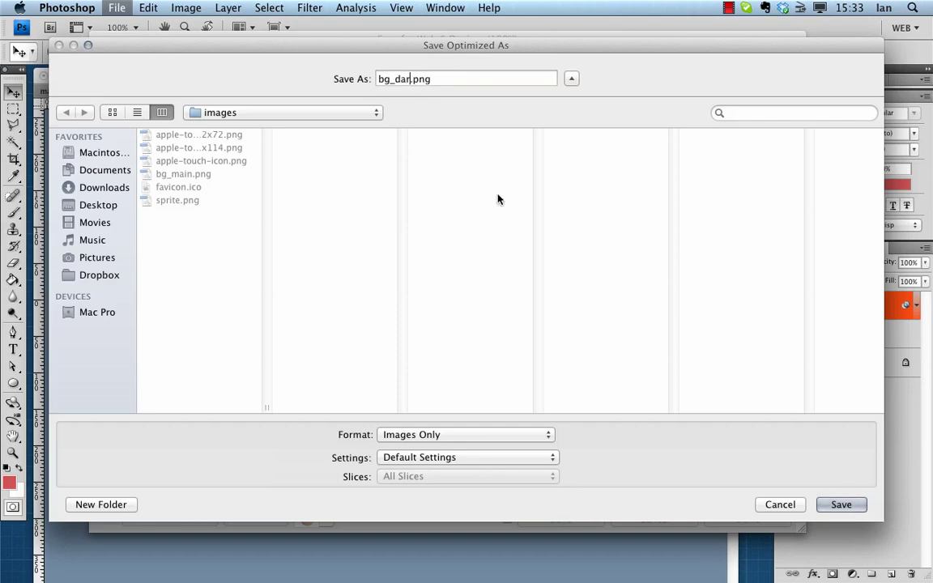
{"action": "type", "text": "k"}
{"action": "key", "text": "Return"}
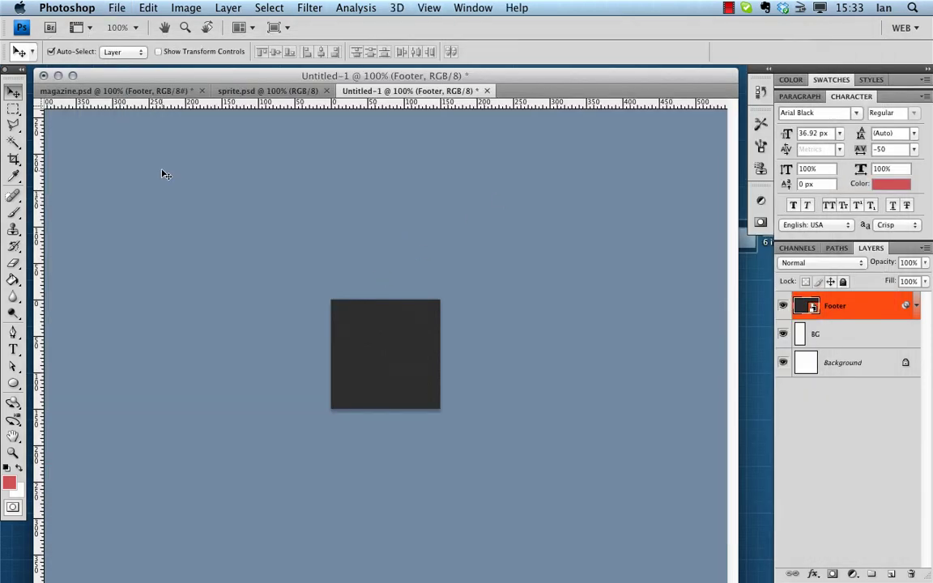
Step: Zoom in on the footer's striped divider and marquee-select one diagonal stripe repeat
{"action": "left_click", "coordinate": [114, 91]}
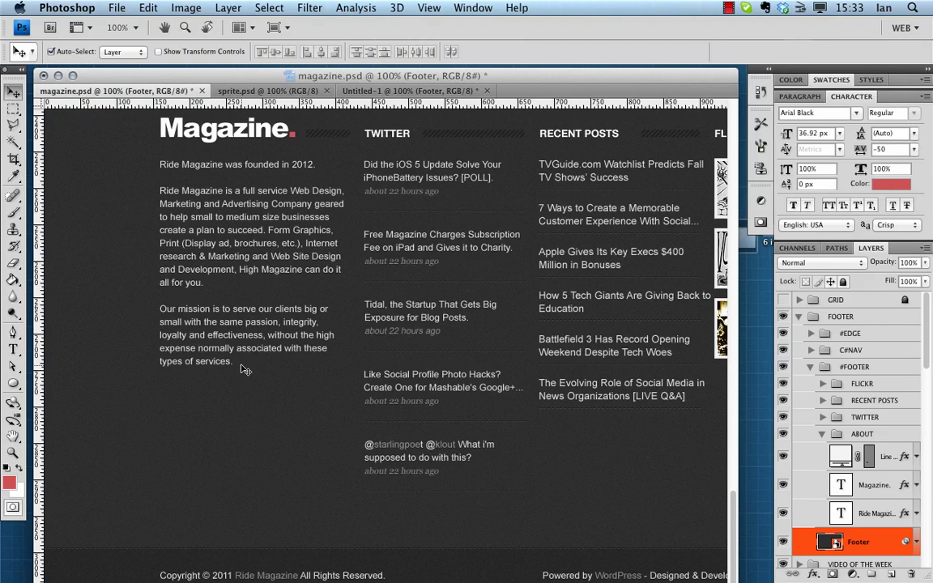
{"action": "scroll", "coordinate": [245, 370], "scroll_direction": "up", "scroll_amount": 5}
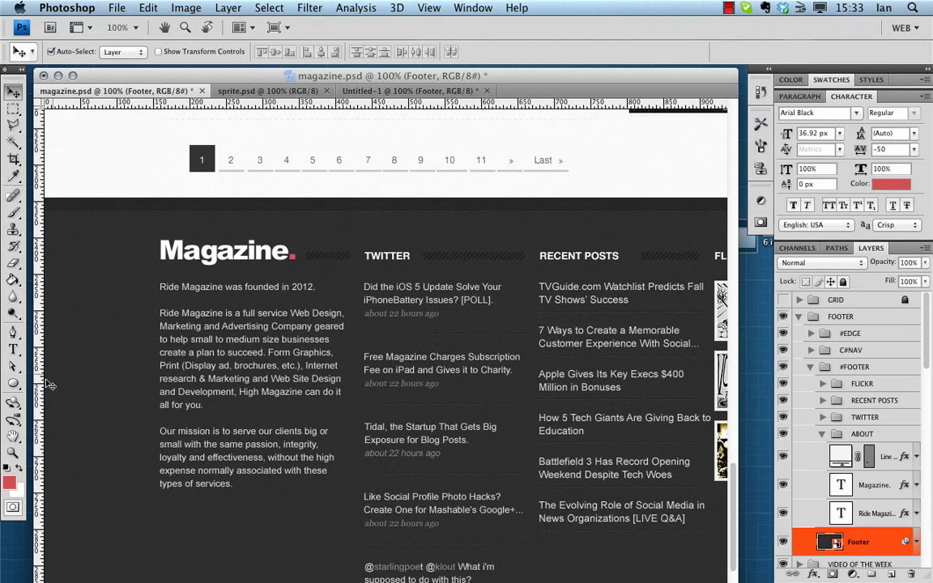
{"action": "left_click", "coordinate": [12, 452]}
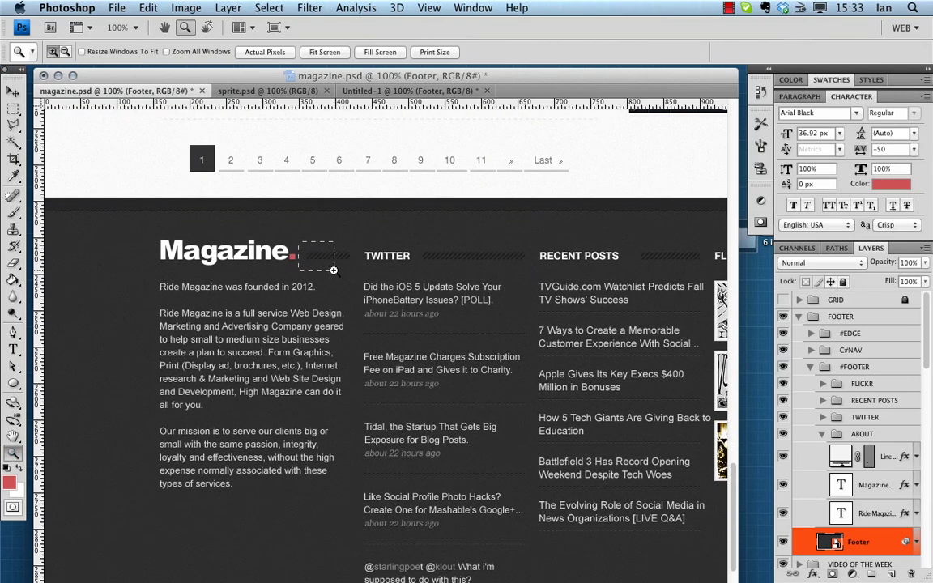
{"action": "left_click_drag", "start_coordinate": [333, 270], "coordinate": [334, 270]}
{"action": "scroll", "coordinate": [377, 294], "scroll_direction": "down", "scroll_amount": 2}
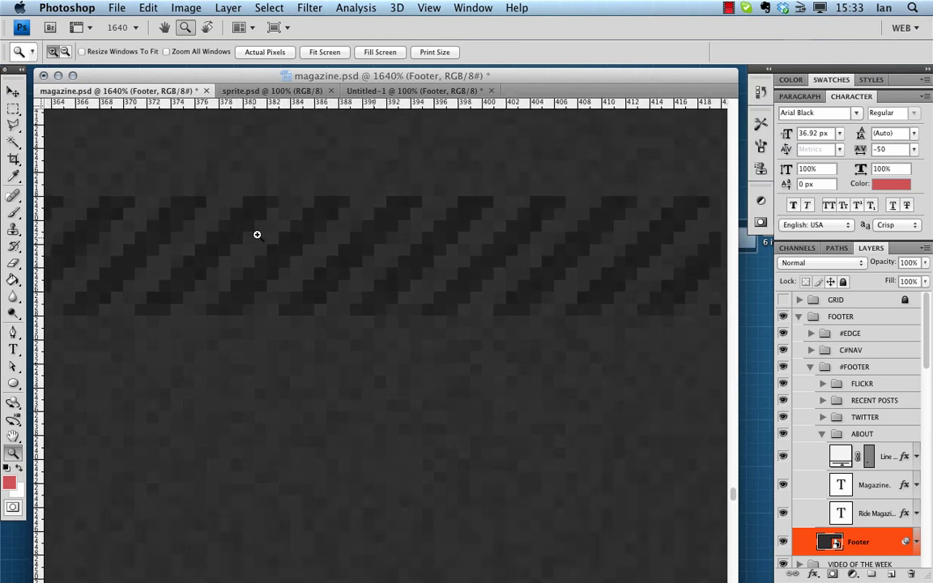
{"action": "left_click", "coordinate": [11, 108]}
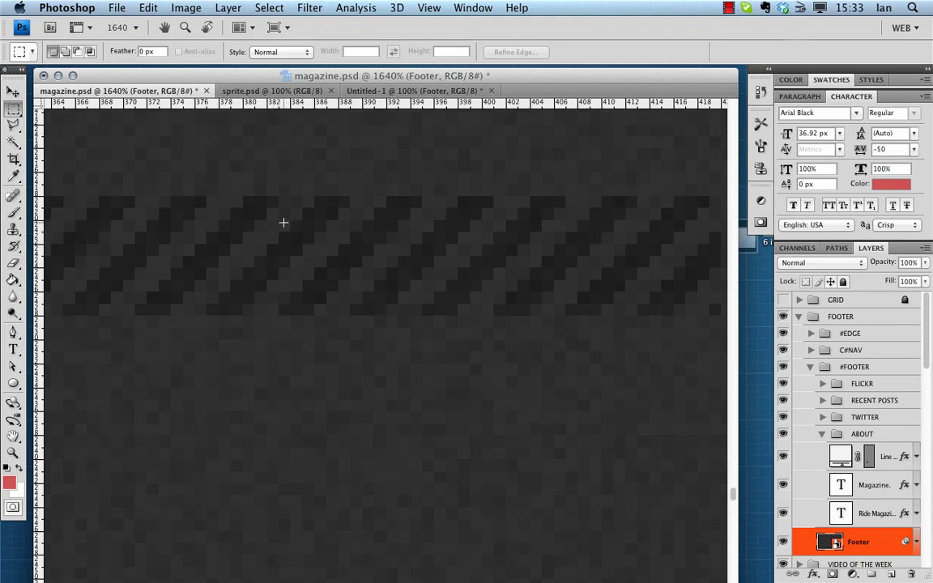
{"action": "left_click_drag", "start_coordinate": [302, 244], "coordinate": [339, 279]}
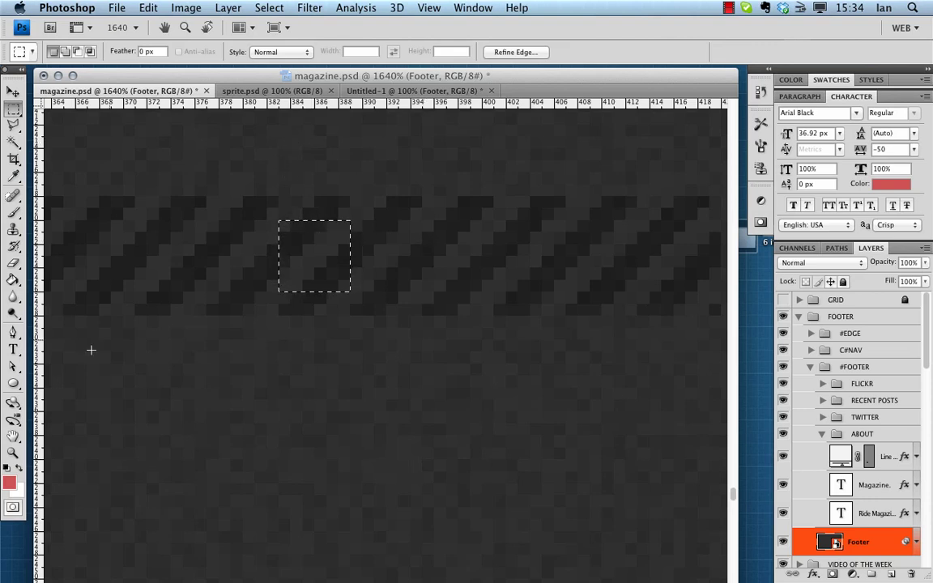
Step: Zoom out from the stripes and return the magazine layout to Actual Pixels (100%)
{"action": "key", "text": "z"}
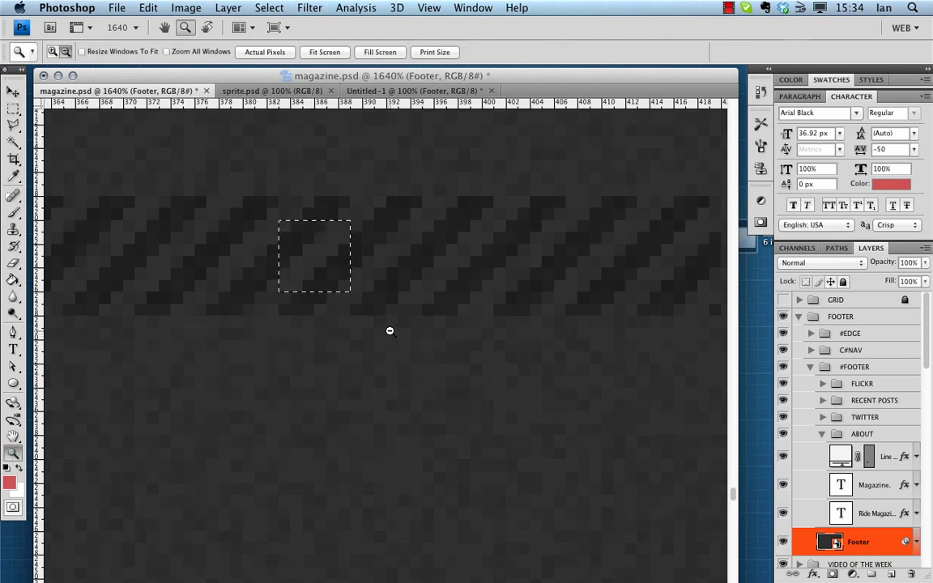
{"action": "left_click_drag", "start_coordinate": [390, 331], "coordinate": [418, 327]}
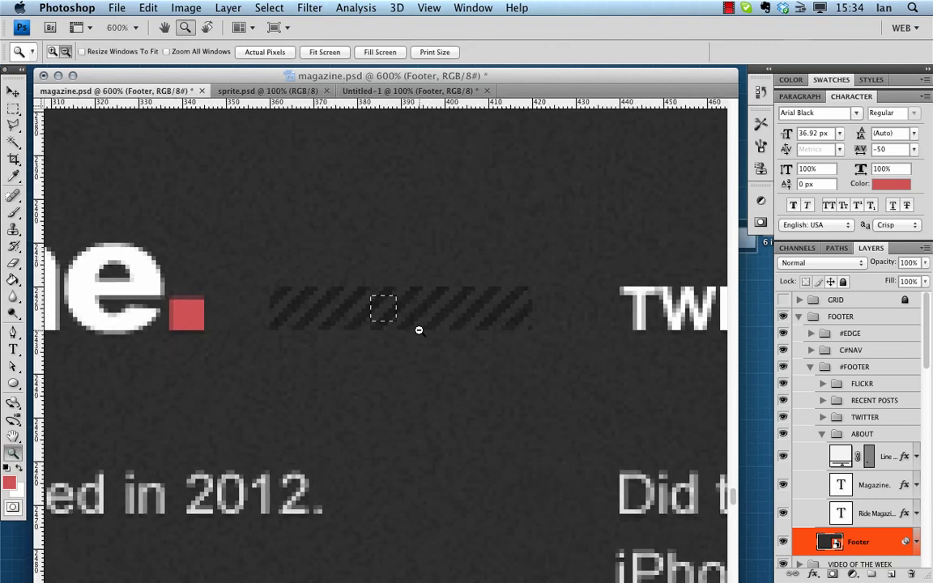
{"action": "double_click", "coordinate": [13, 452]}
Step: Scroll around to inspect the Llegó la Primavera slideshow, article list and Subscribe sidebar
{"action": "scroll", "coordinate": [475, 270], "scroll_direction": "up", "scroll_amount": 5}
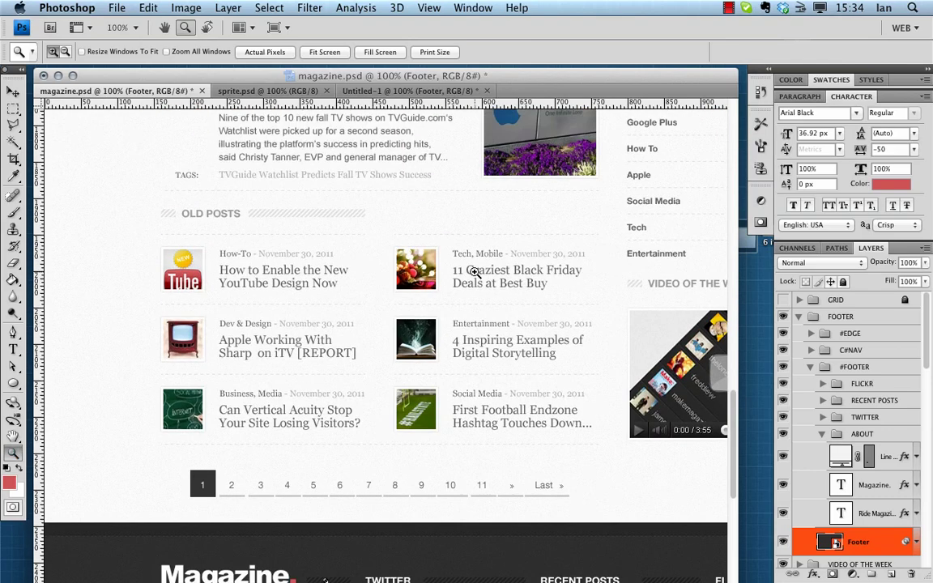
{"action": "scroll", "coordinate": [477, 272], "scroll_direction": "right", "scroll_amount": 5}
{"action": "scroll", "coordinate": [462, 277], "scroll_direction": "up", "scroll_amount": 8}
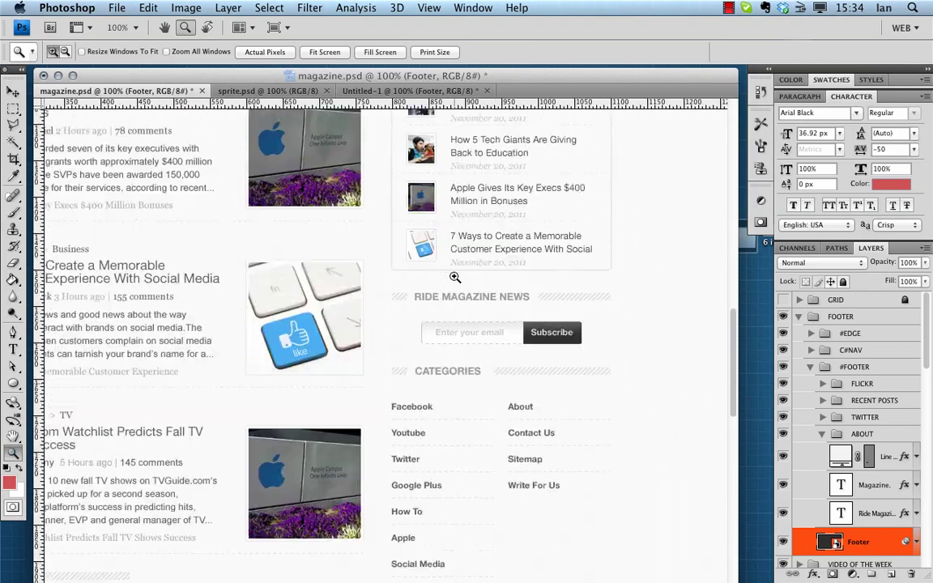
{"action": "scroll", "coordinate": [375, 261], "scroll_direction": "up", "scroll_amount": 10}
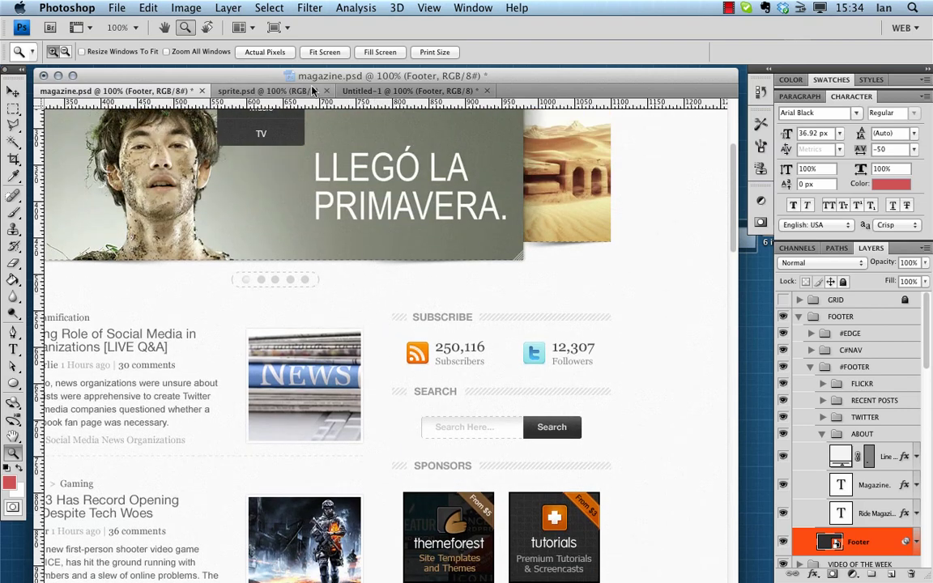
{"action": "scroll", "coordinate": [345, 280], "scroll_direction": "up", "scroll_amount": 5}
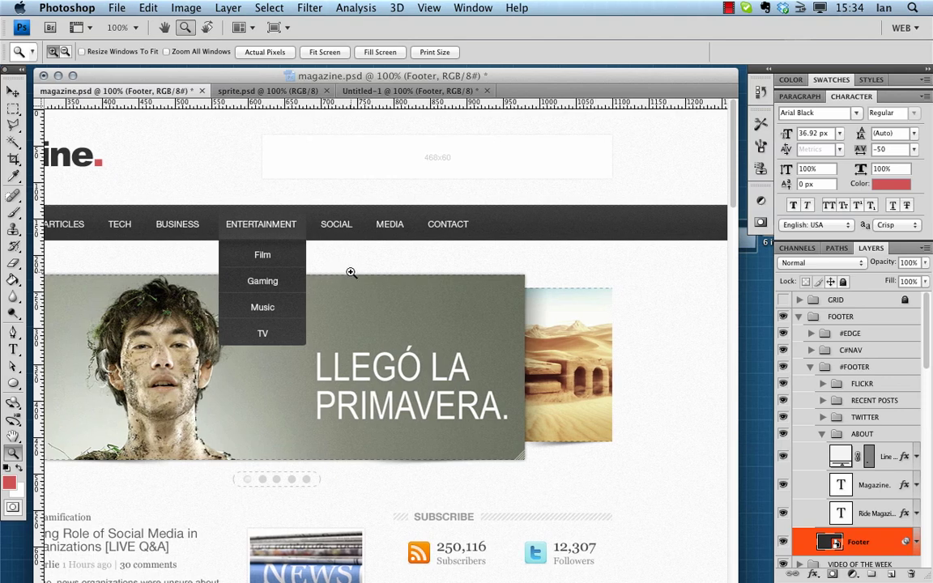
{"action": "scroll", "coordinate": [350, 272], "scroll_direction": "left", "scroll_amount": 5}
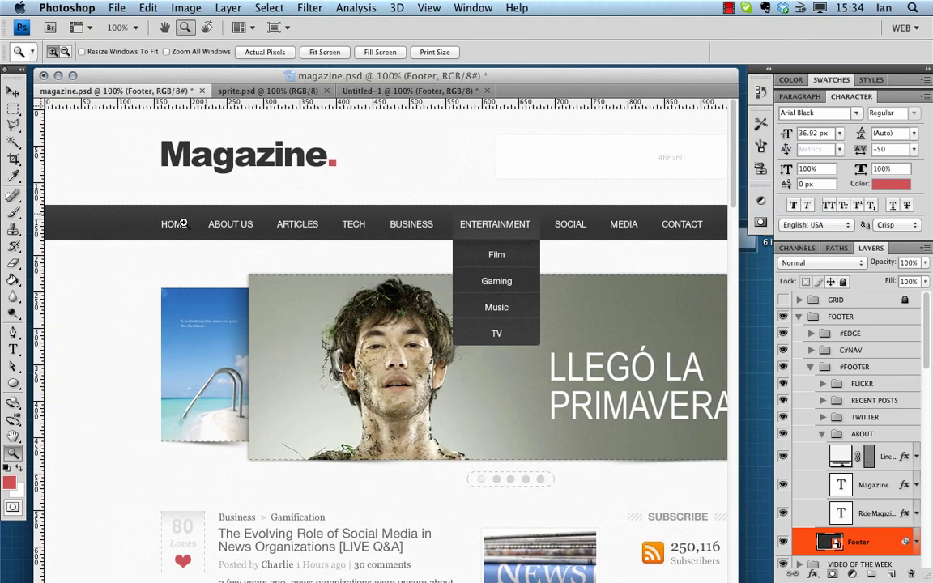
{"action": "scroll", "coordinate": [130, 249], "scroll_direction": "down", "scroll_amount": 5}
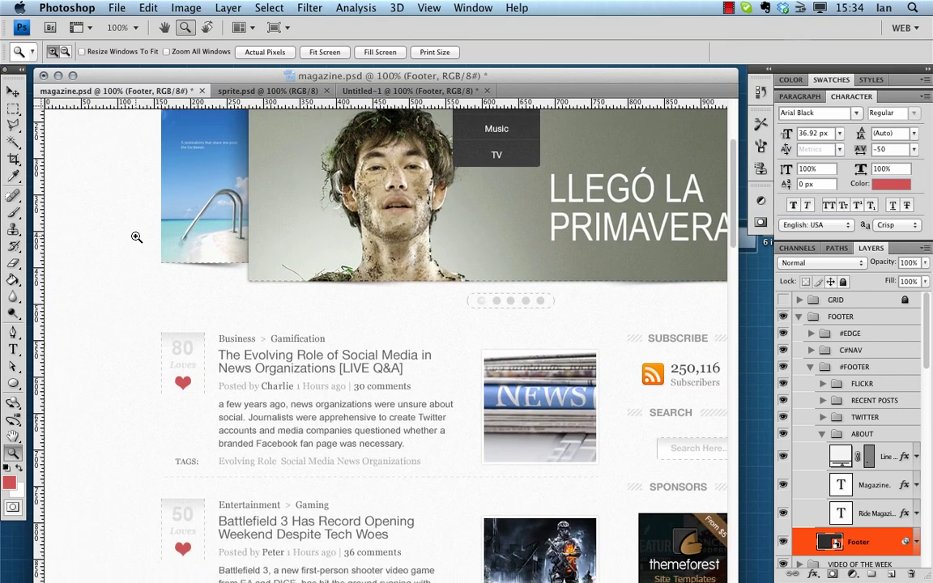